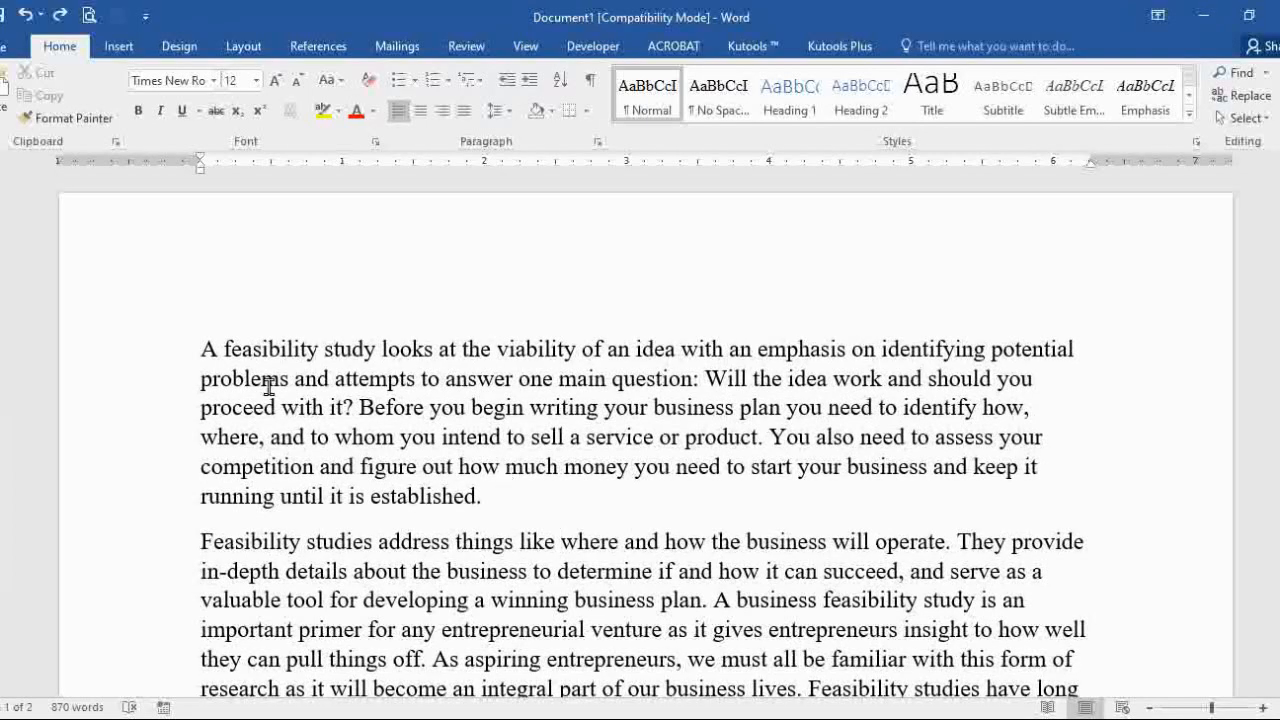
# - Insert a page break at the end of the first paragraph, after "running until it is established."
pyautogui.click(255, 50)
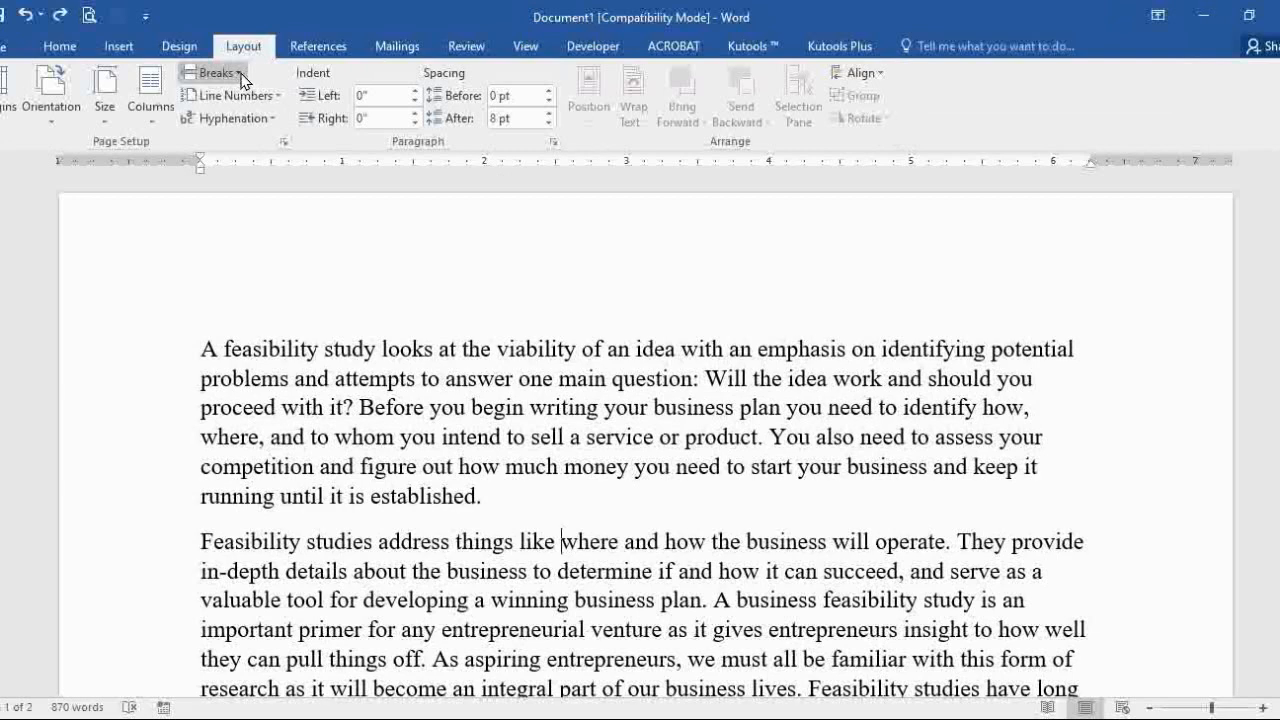
pyautogui.click(240, 76)
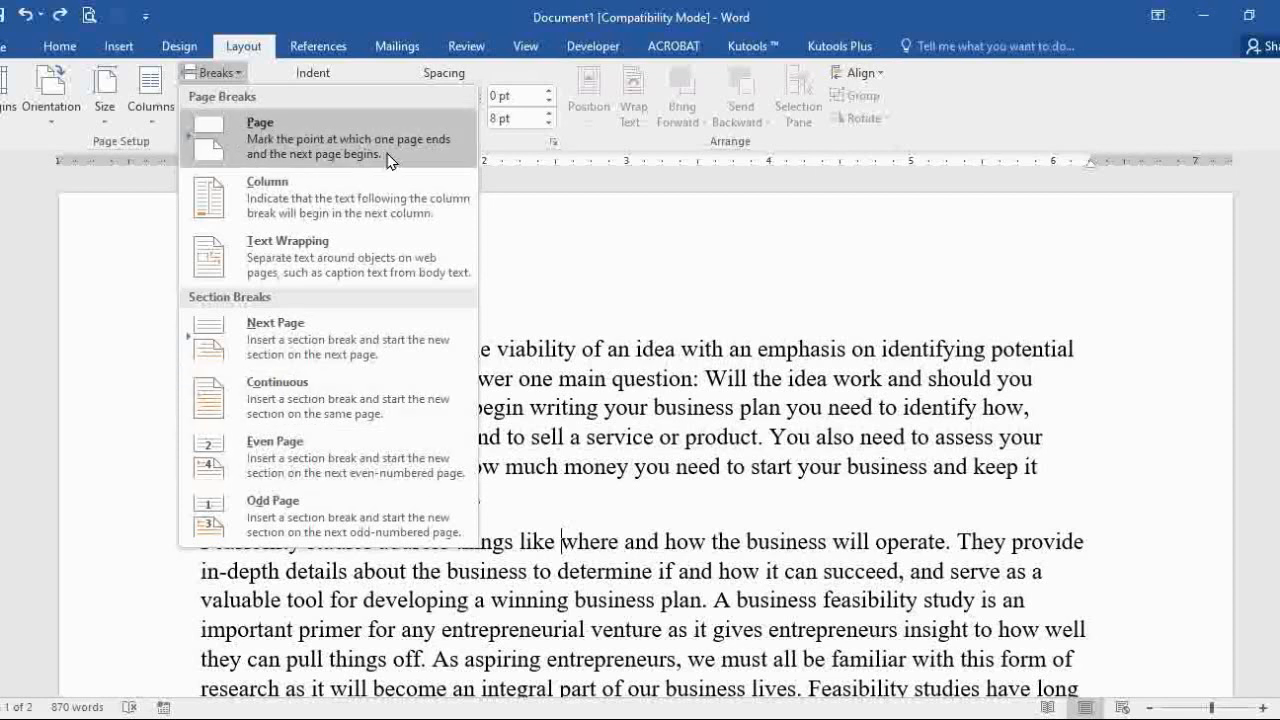
pyautogui.click(748, 537)
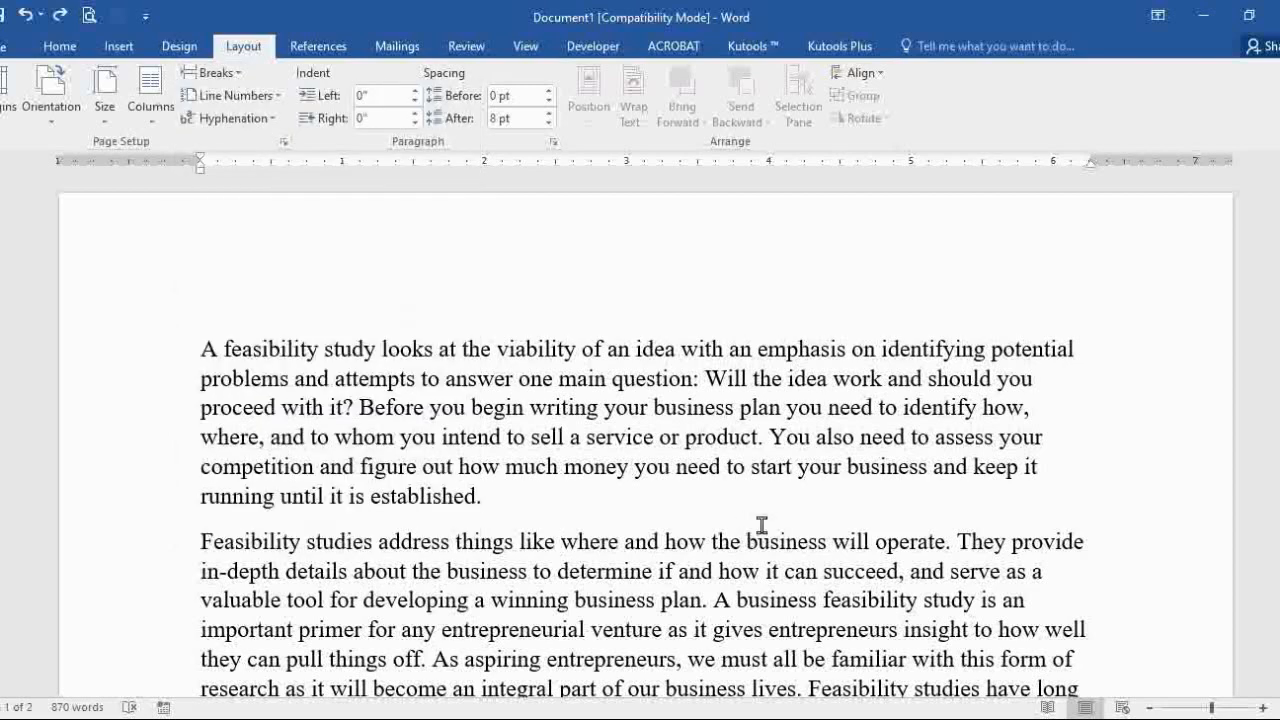
pyautogui.click(516, 497)
pyautogui.scroll(-1, 516, 497)
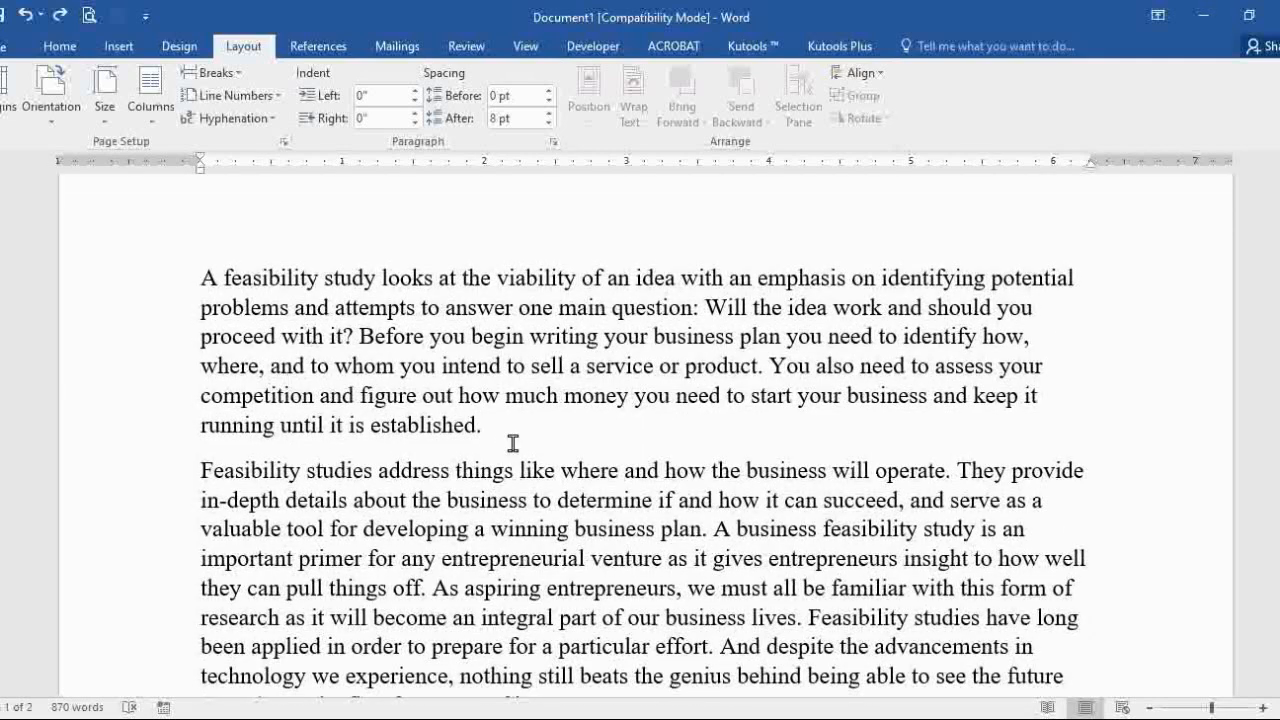
pyautogui.click(228, 80)
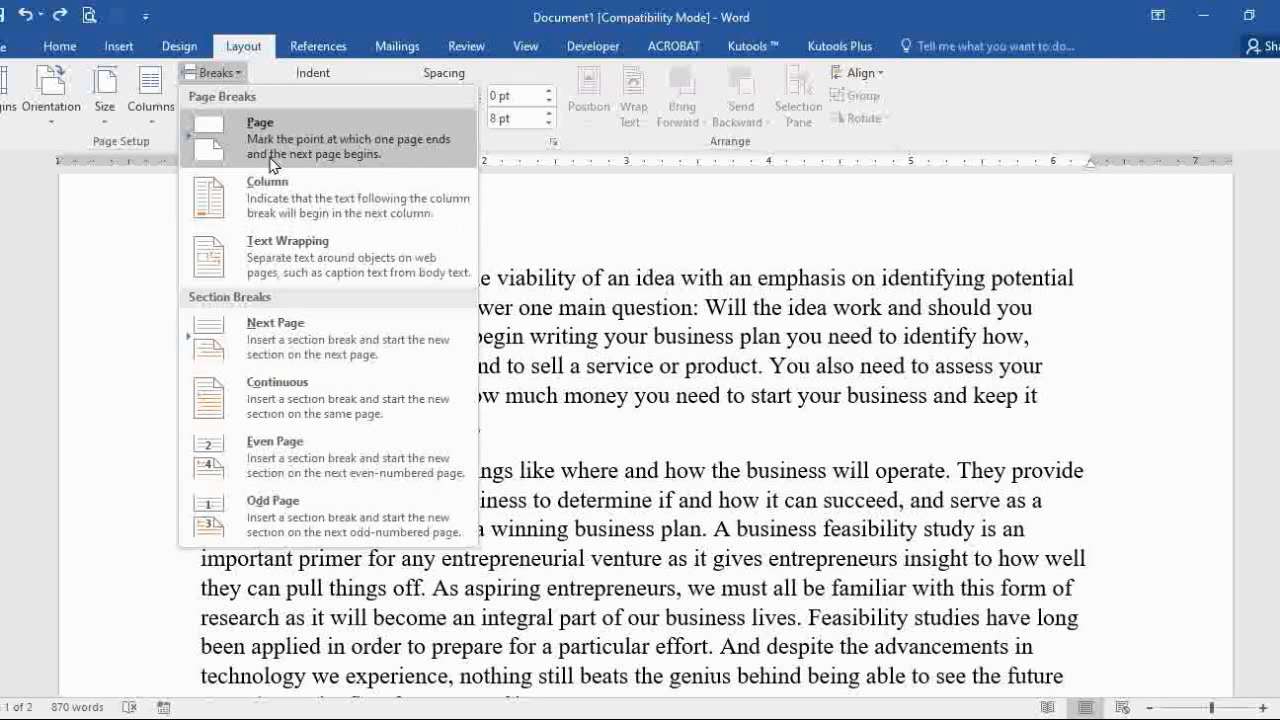
pyautogui.click(370, 147)
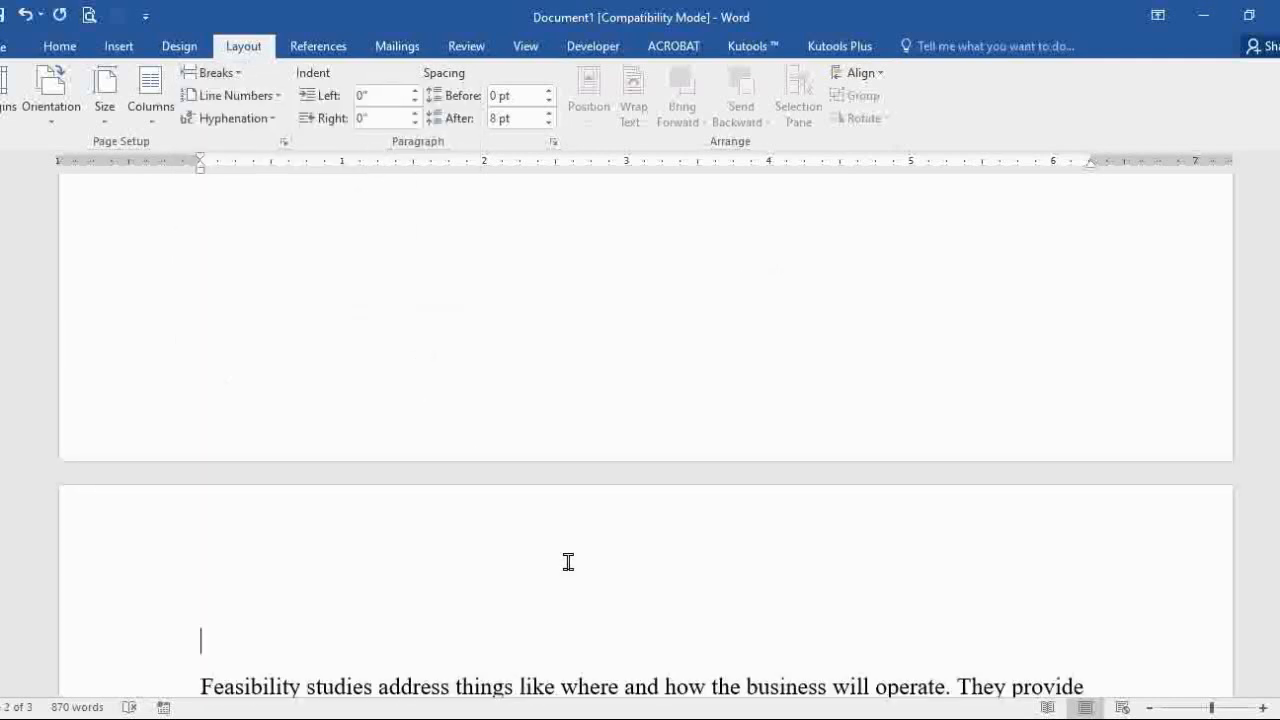
# - Check how the text is divided between the first and second pages around the page break
pyautogui.scroll(3, 598, 557)
pyautogui.scroll(-3, 640, 430)
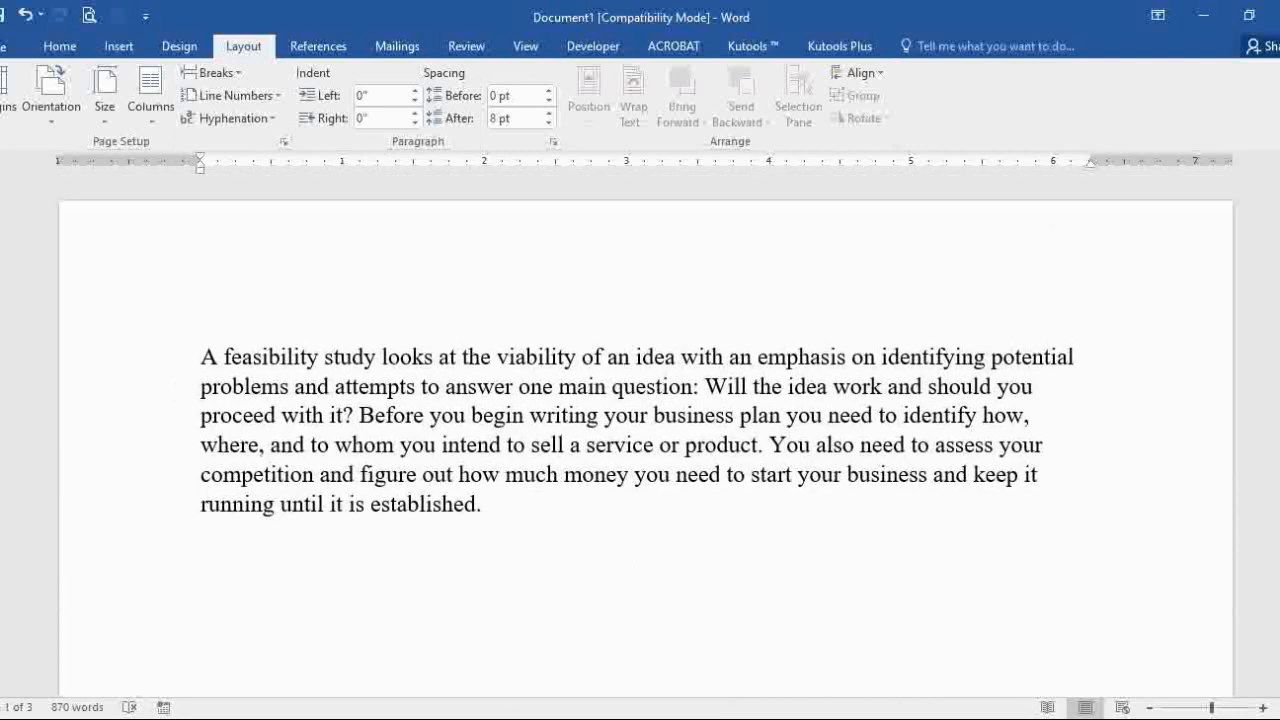
pyautogui.scroll(-15, 483, 574)
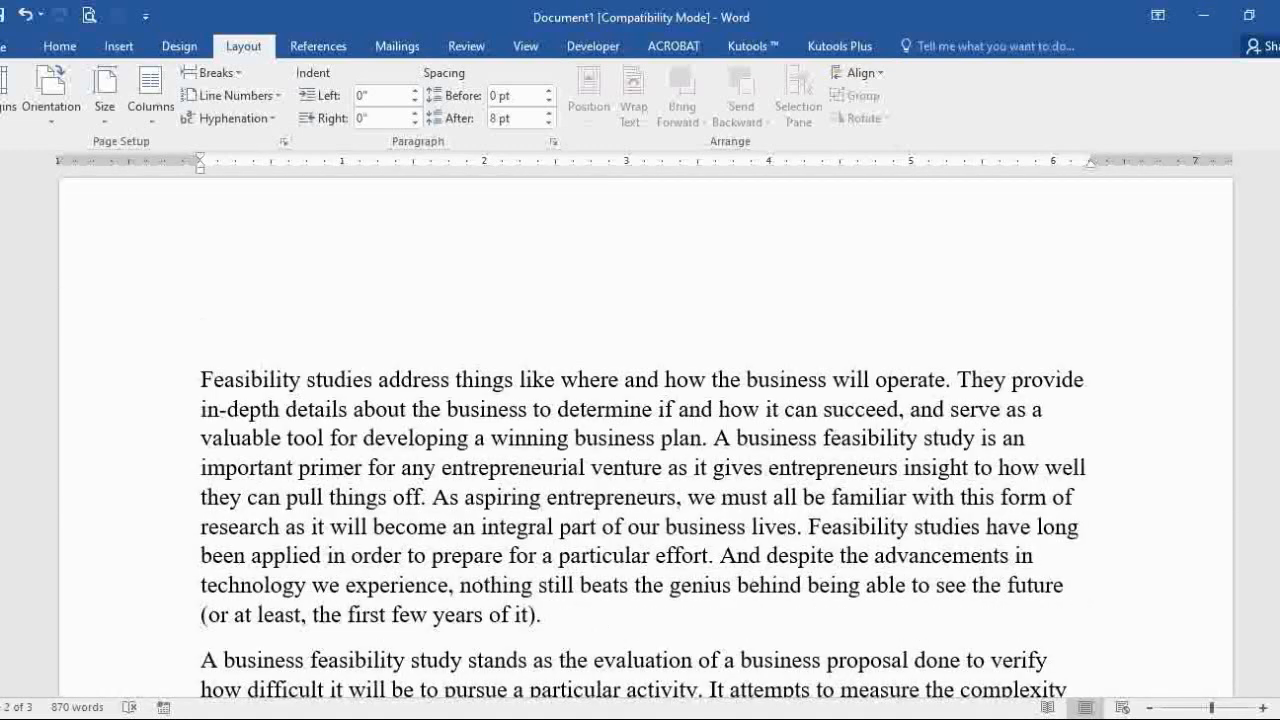
pyautogui.moveTo(1277, 366); pyautogui.dragTo(1277, 262)
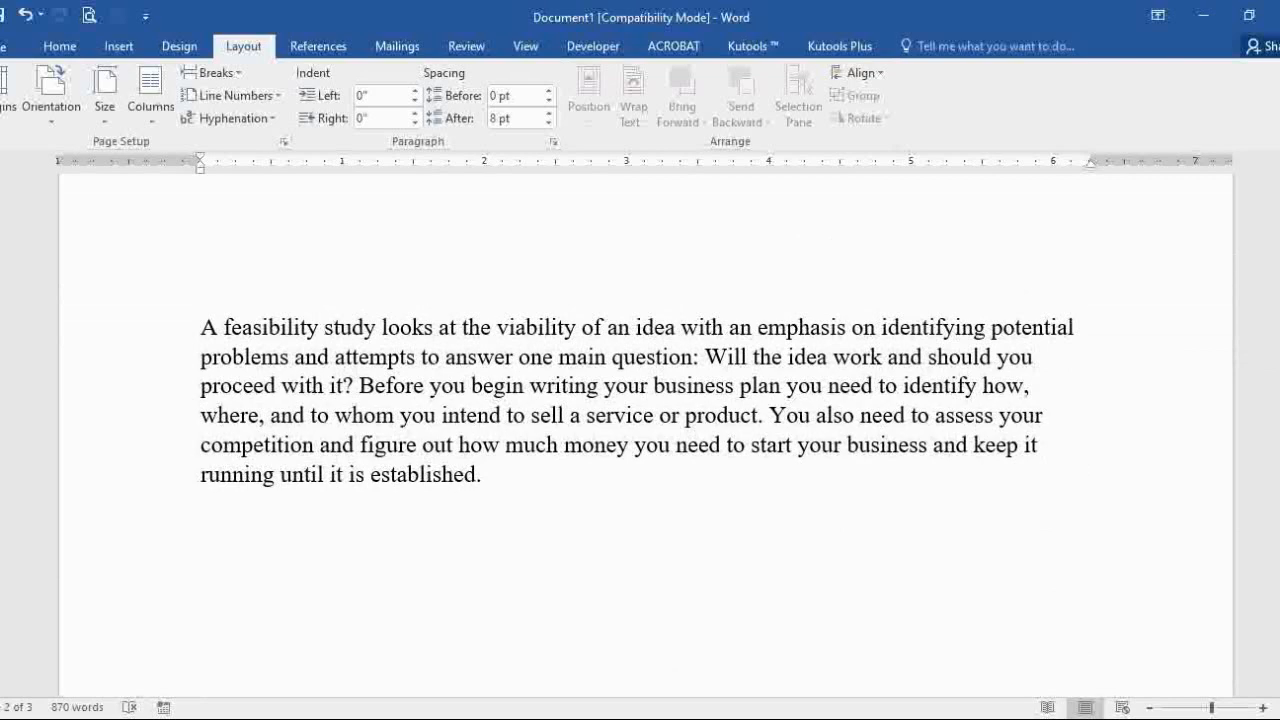
pyautogui.tripleClick(767, 474)
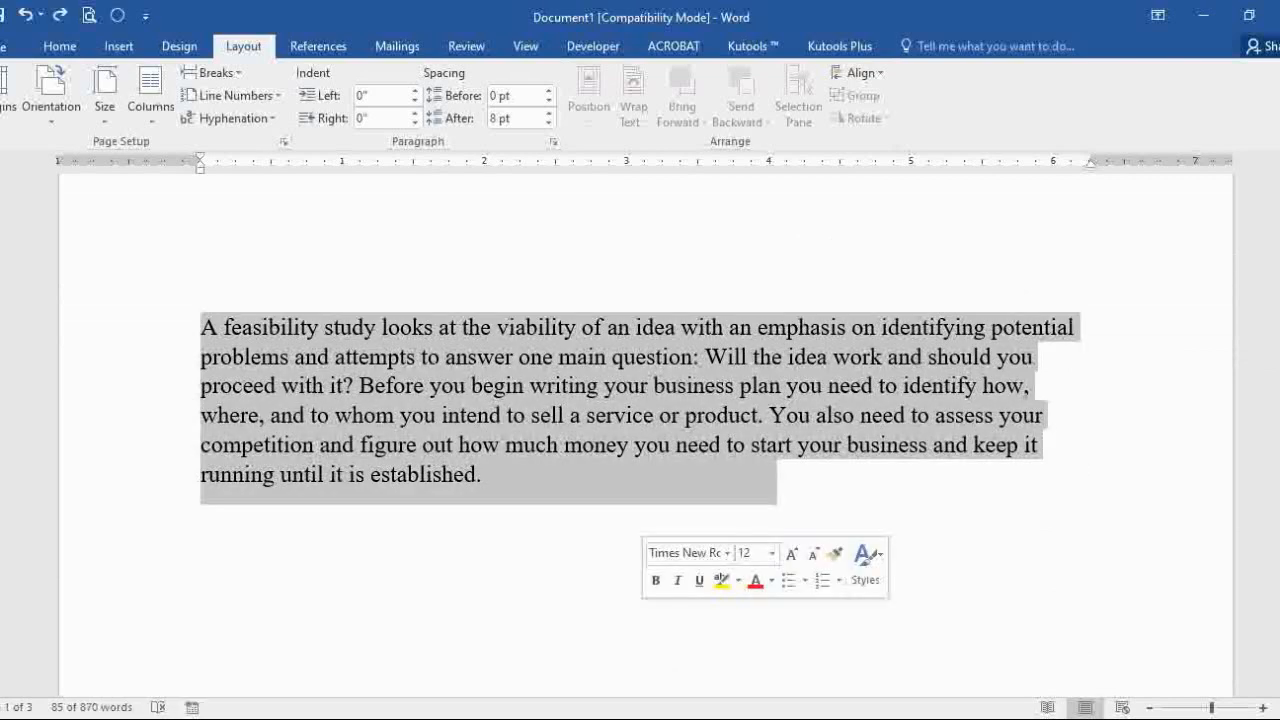
pyautogui.click(690, 480)
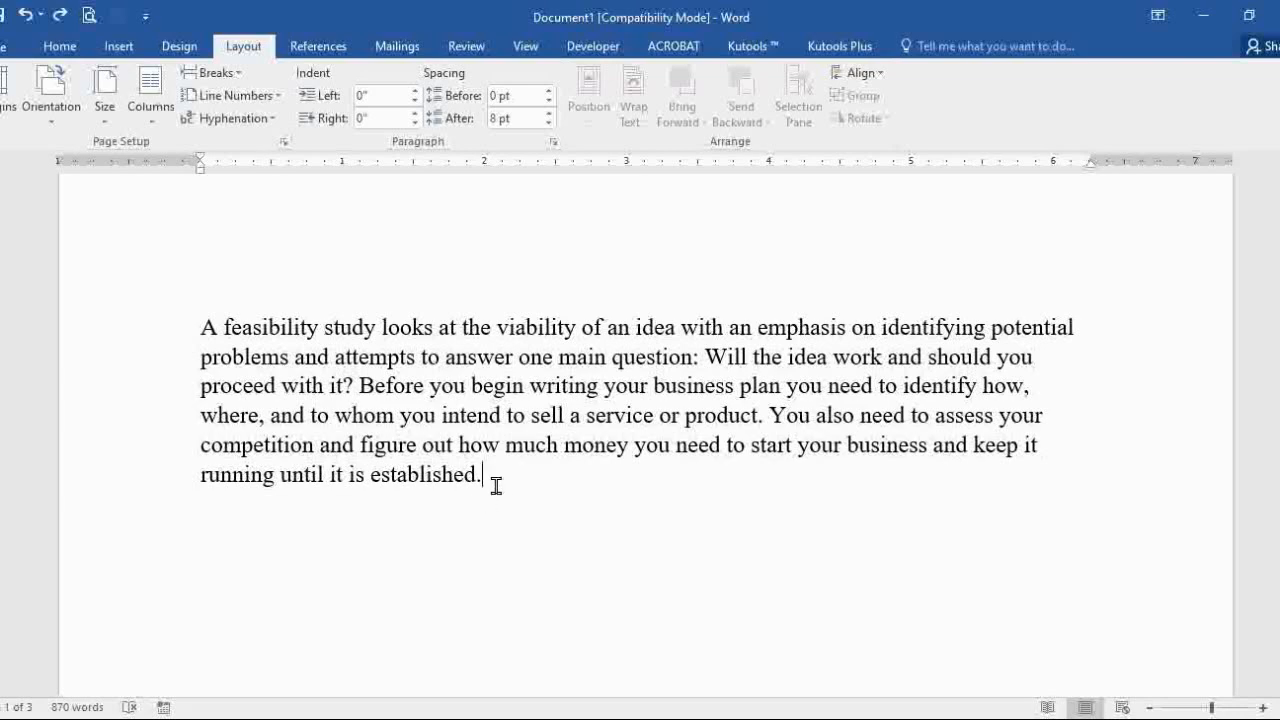
pyautogui.scroll(-2, 640, 430)
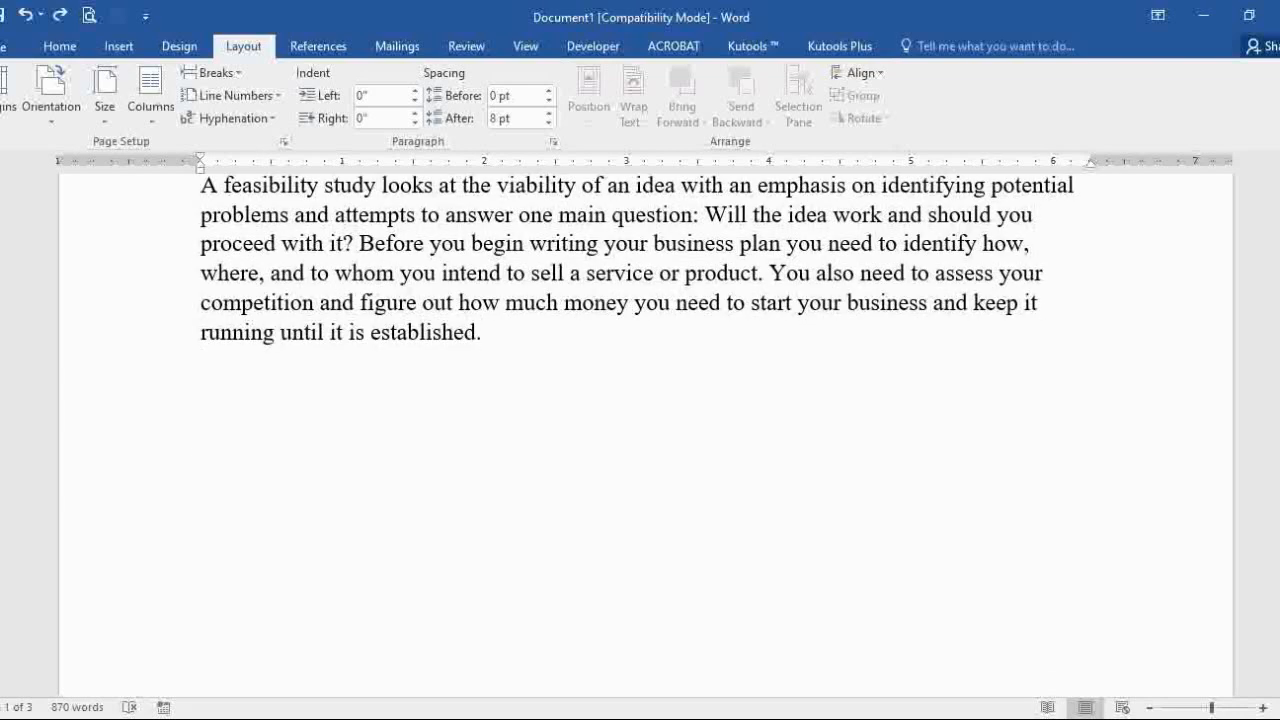
# - Apply the page break again directly after the first paragraph's last sentence and check the start of the second page
pyautogui.tripleClick(520, 475)
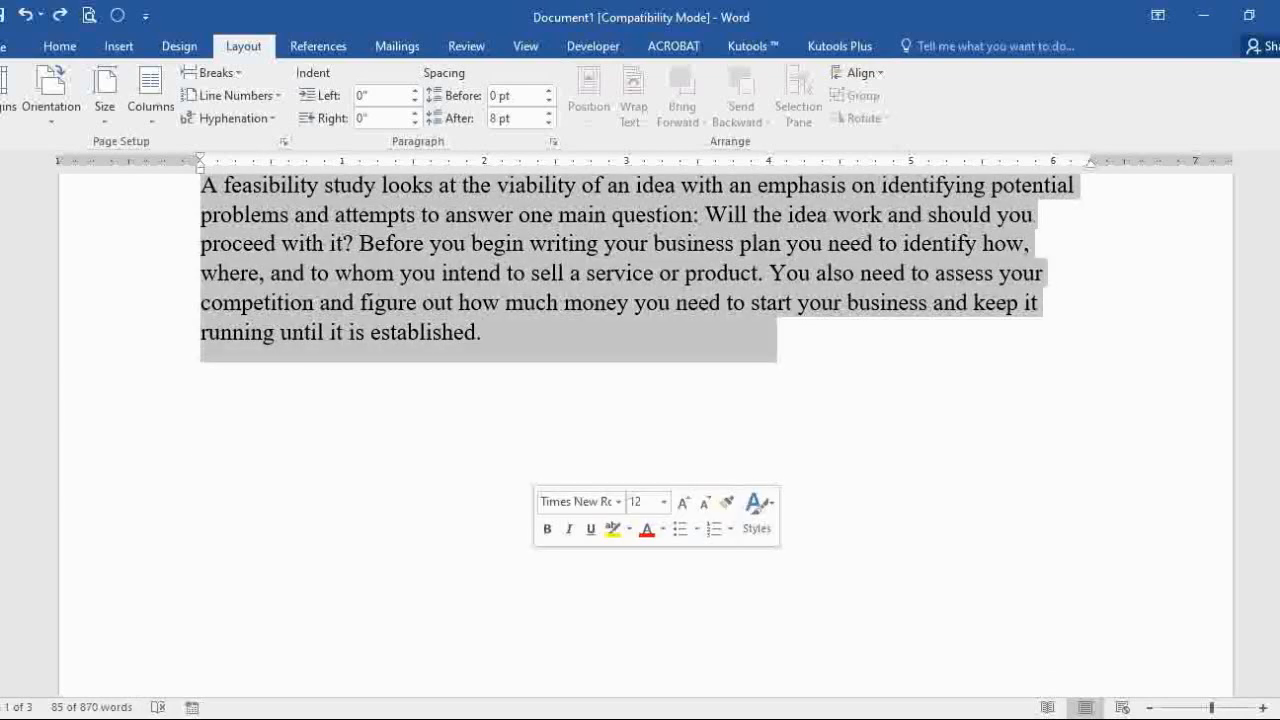
pyautogui.click(483, 332)
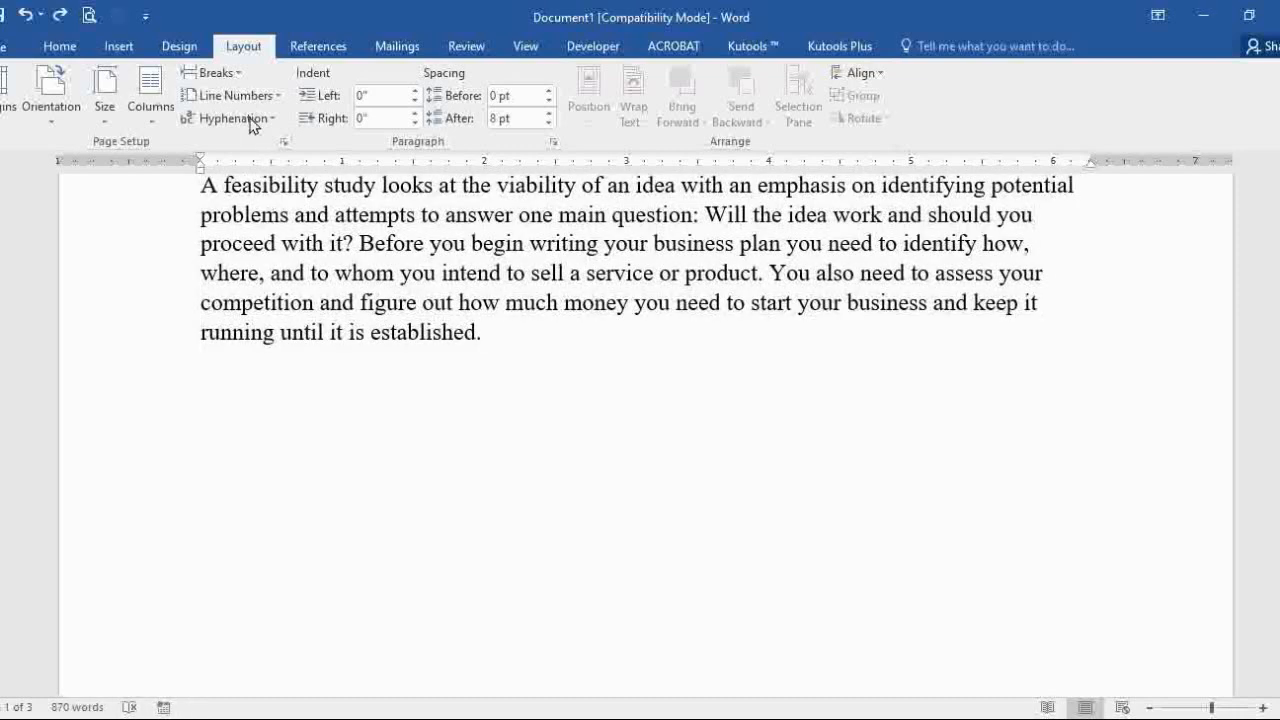
pyautogui.click(225, 73)
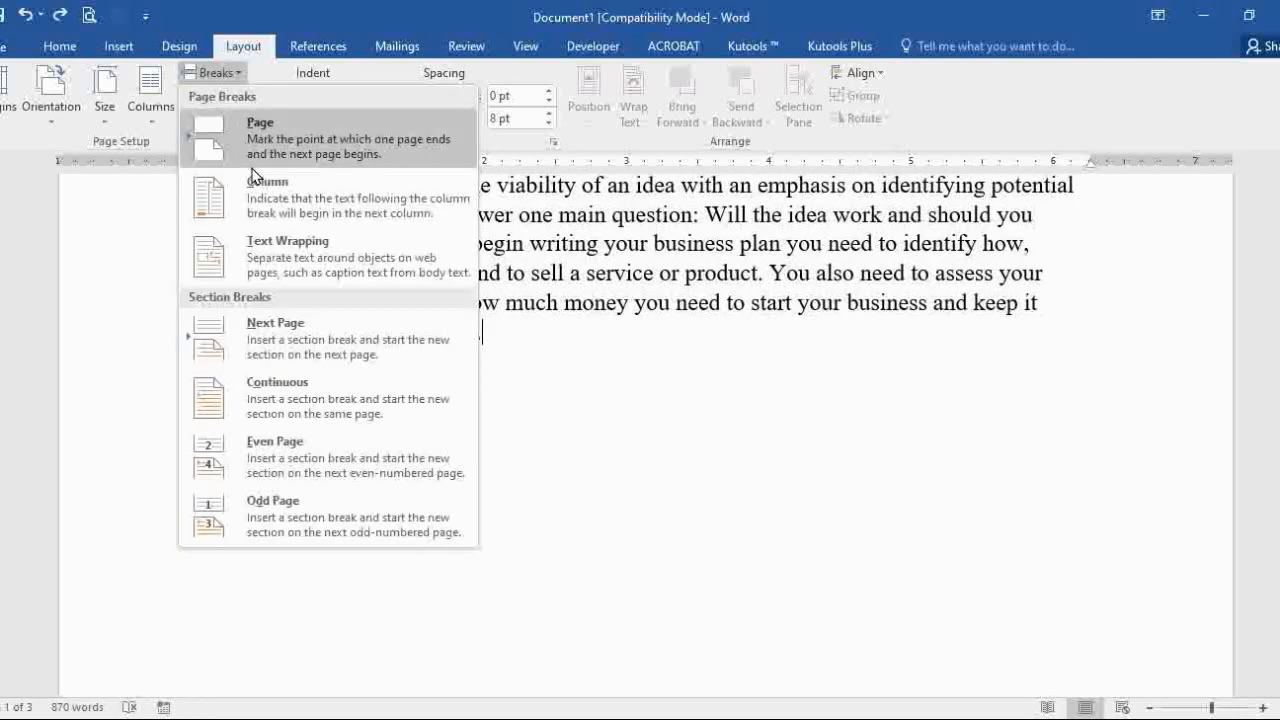
pyautogui.click(375, 165)
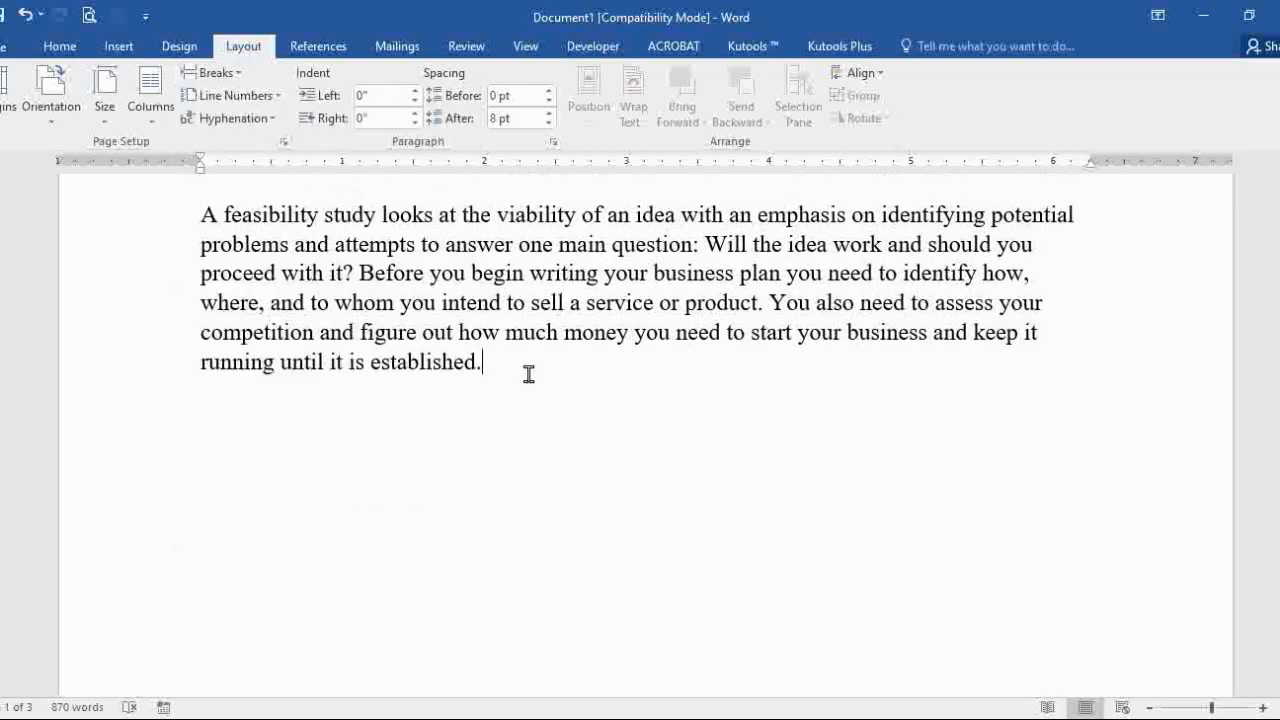
pyautogui.scroll(-10, 528, 371)
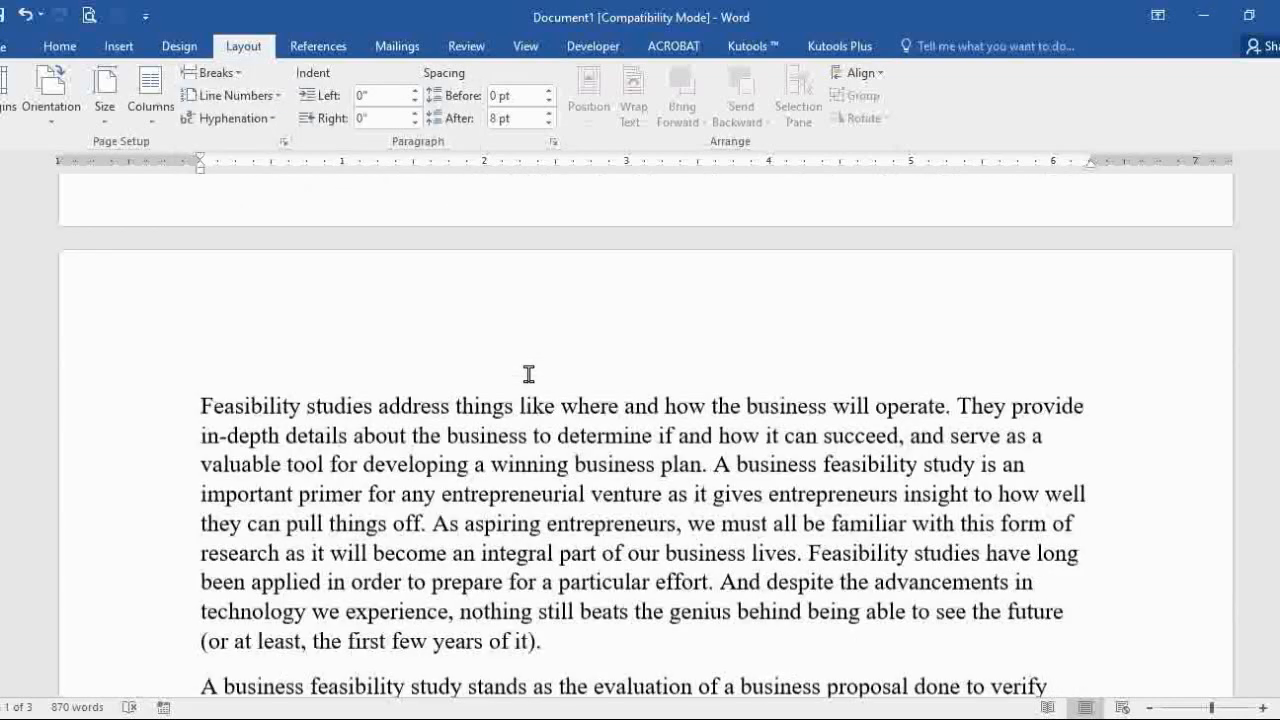
pyautogui.scroll(1, 258, 342)
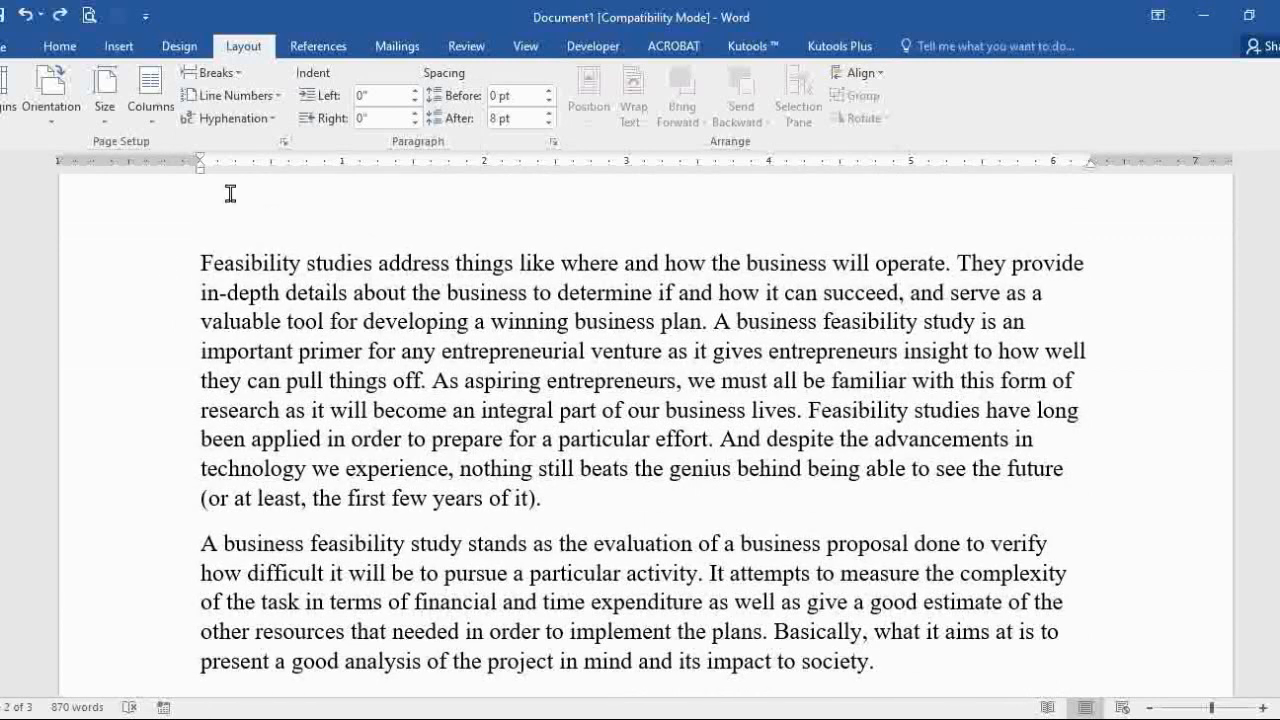
# - Try a two-column layout on the whole document and undo it
pyautogui.click(164, 122)
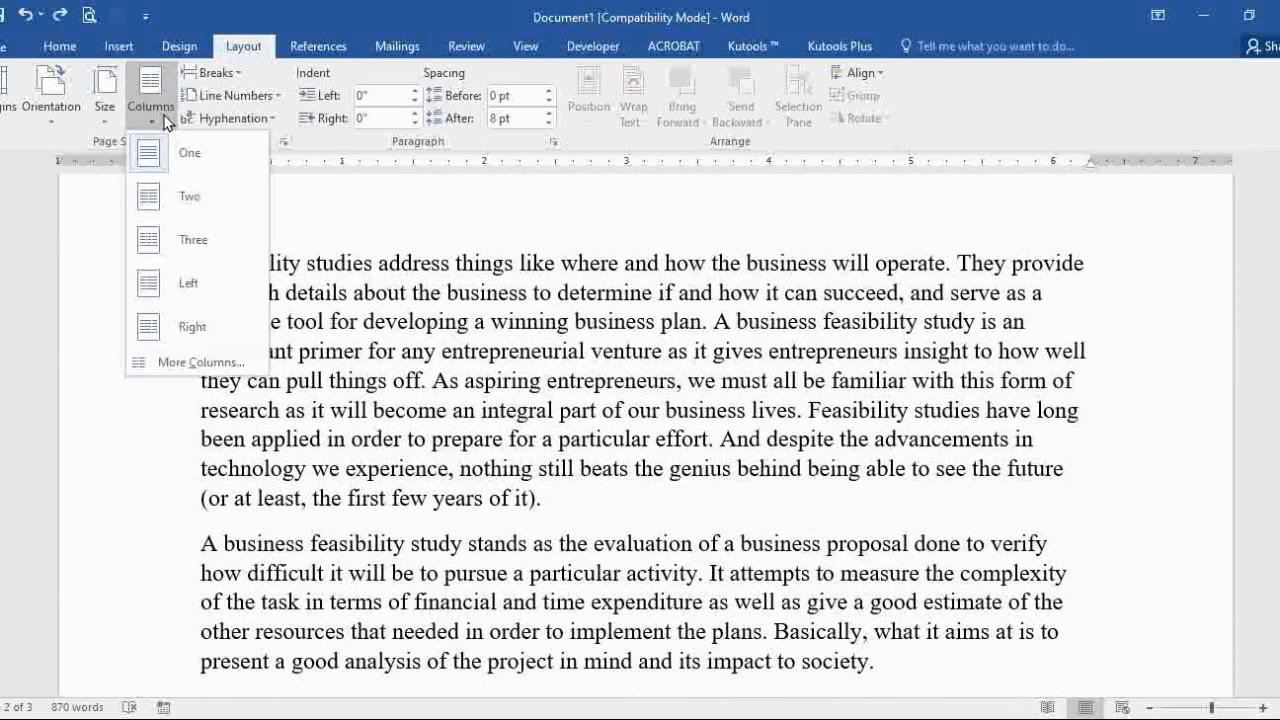
pyautogui.click(171, 196)
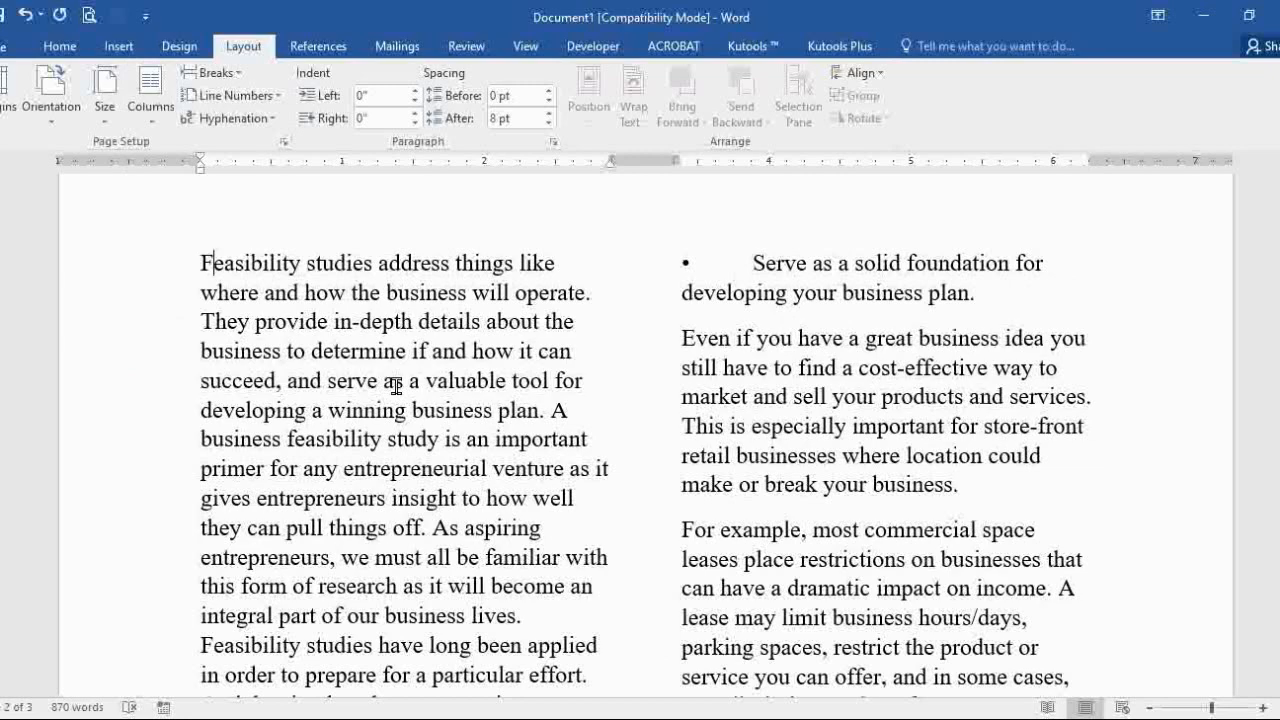
pyautogui.scroll(-15, 396, 386)
pyautogui.scroll(-8, 396, 386)
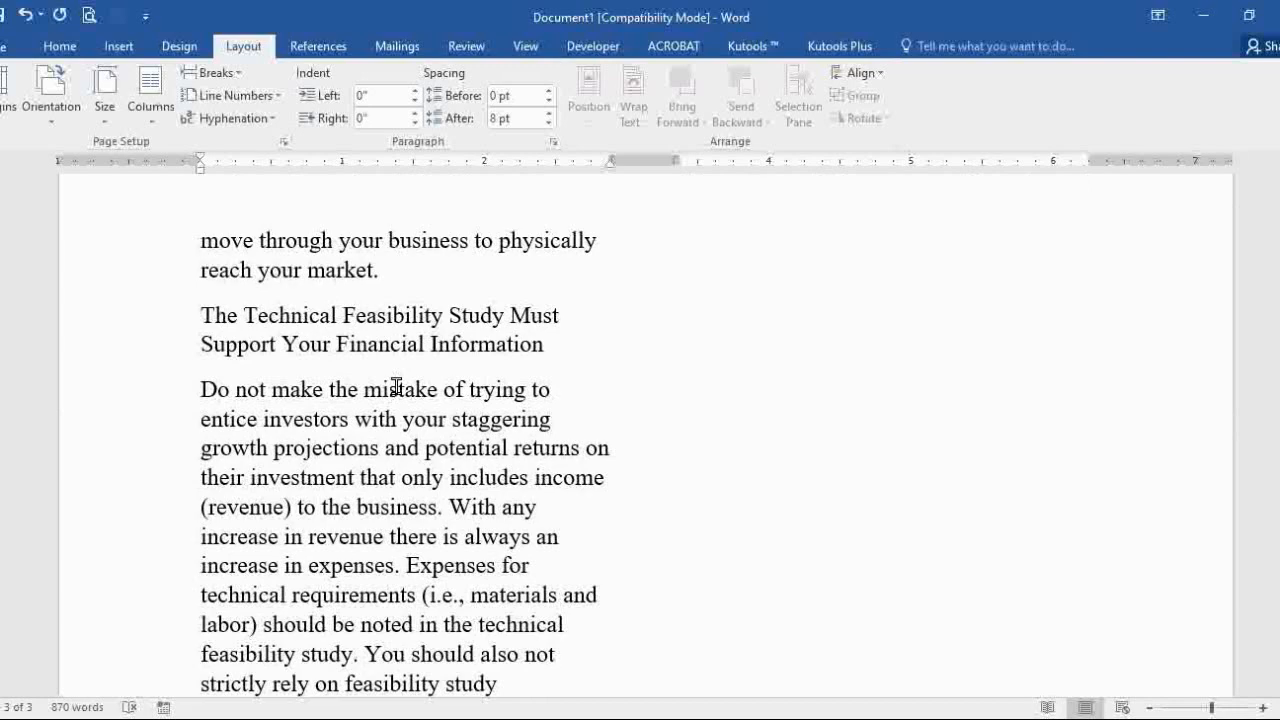
pyautogui.hotkey('ctrl', 'z')
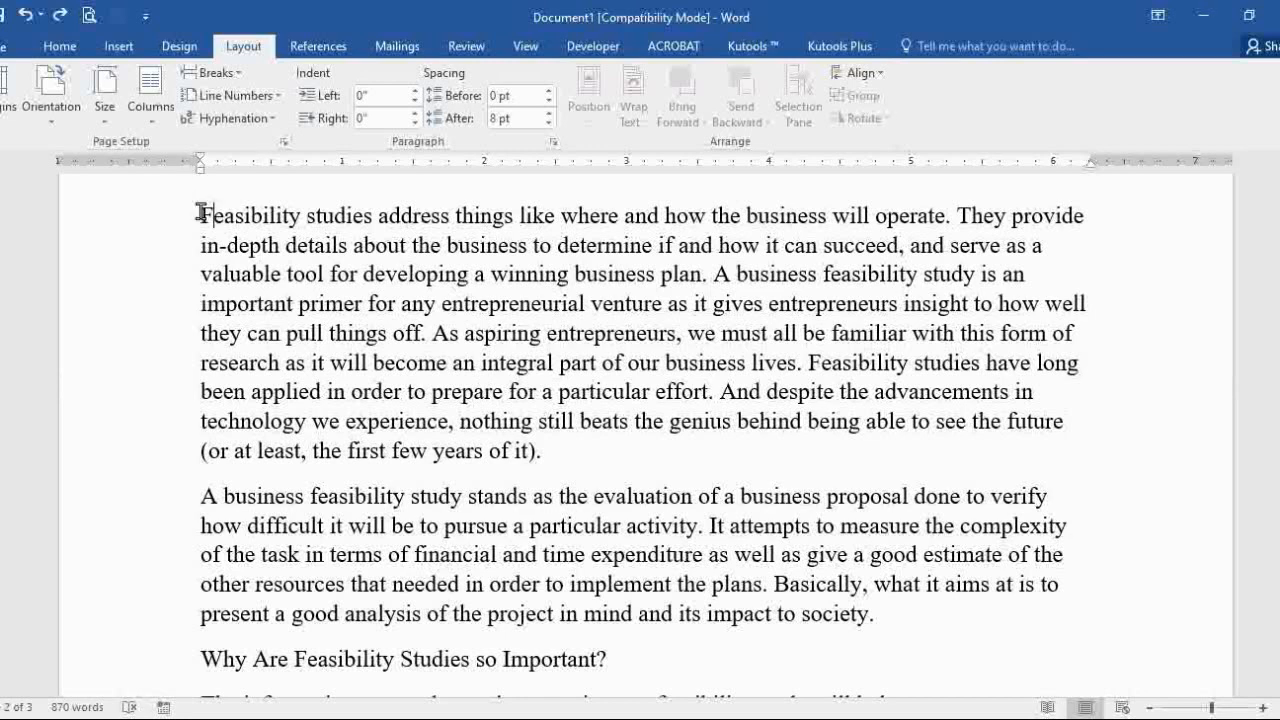
# - Insert continuous section breaks before and after the paragraph beginning "Feasibility studies address things like where"
pyautogui.click(228, 78)
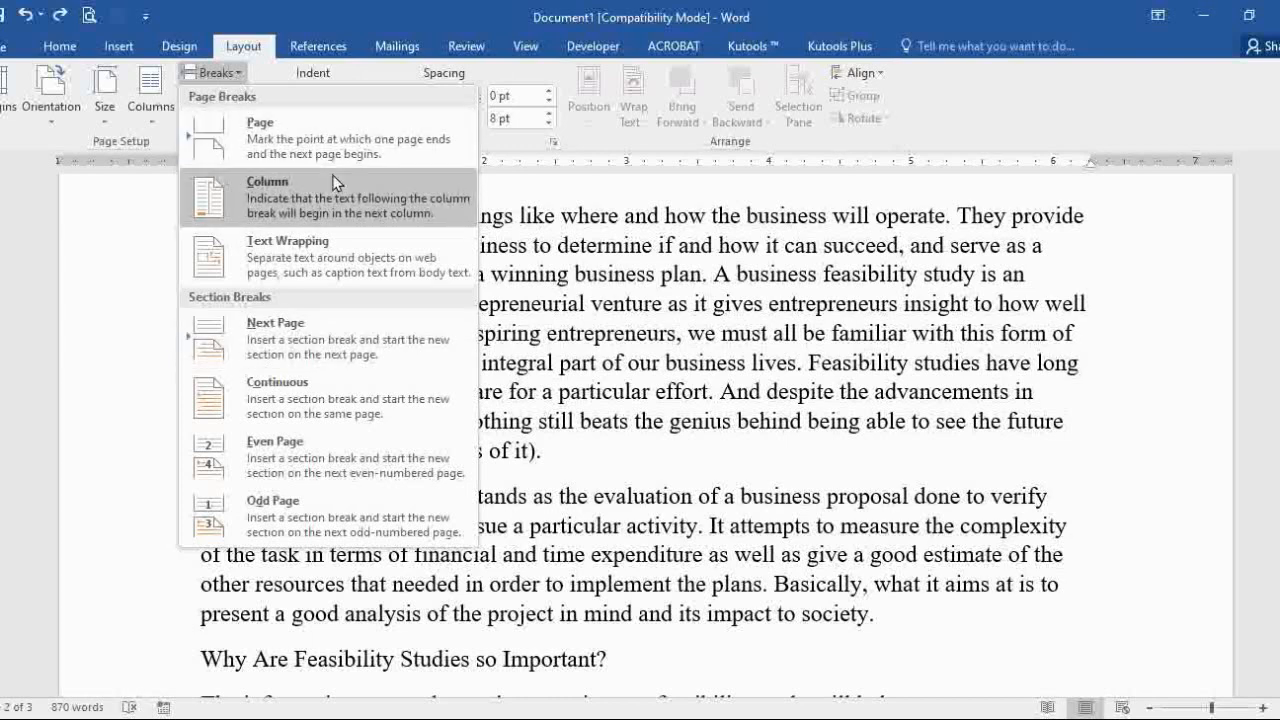
pyautogui.click(330, 393)
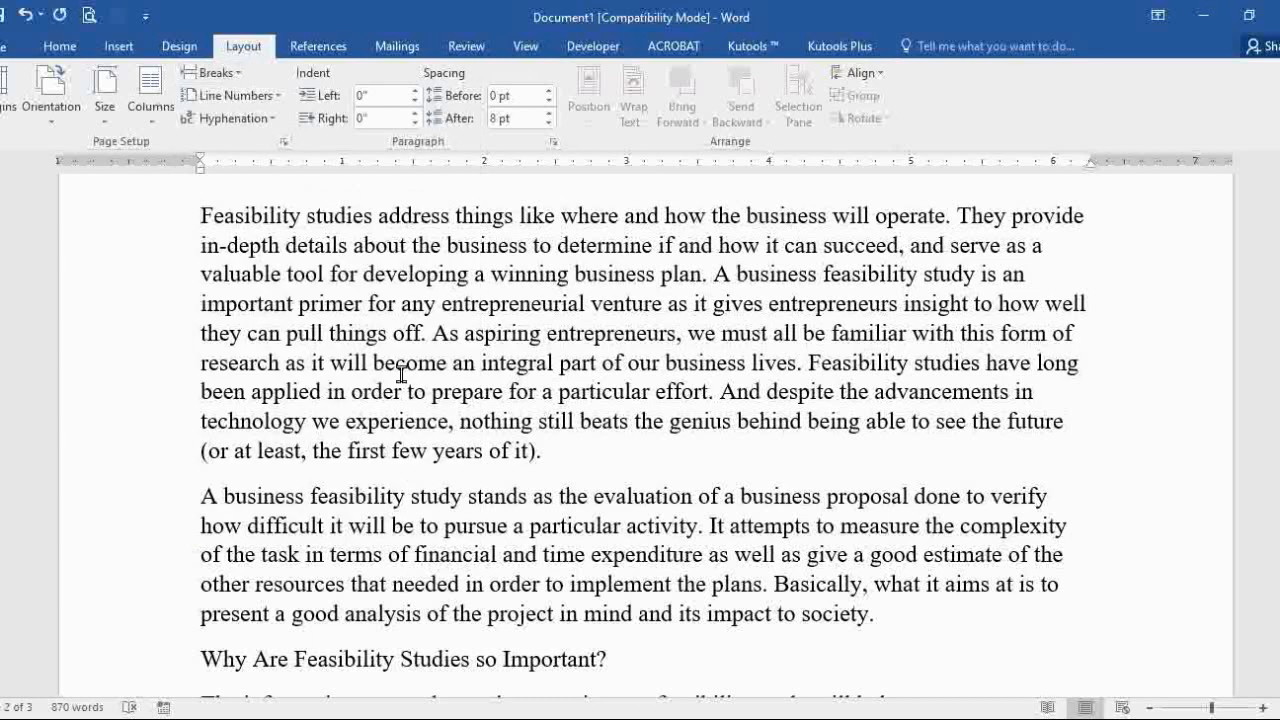
pyautogui.click(575, 460)
pyautogui.click(168, 120)
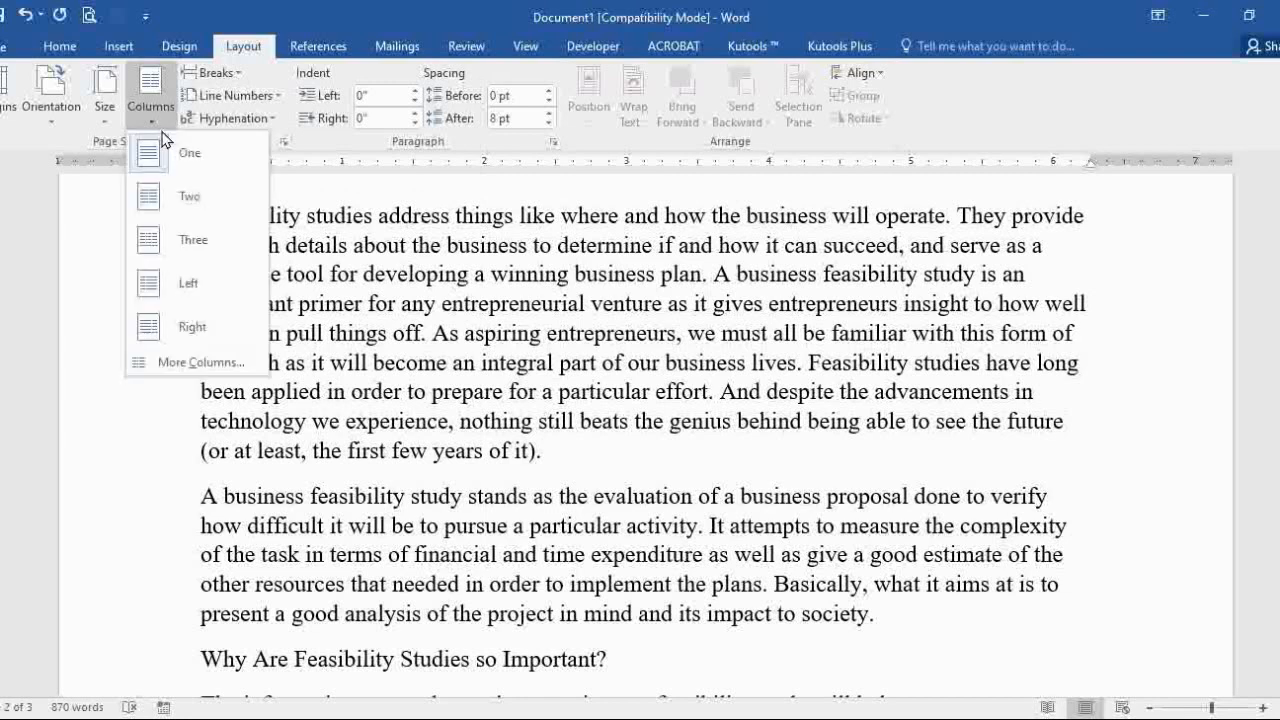
pyautogui.click(216, 76)
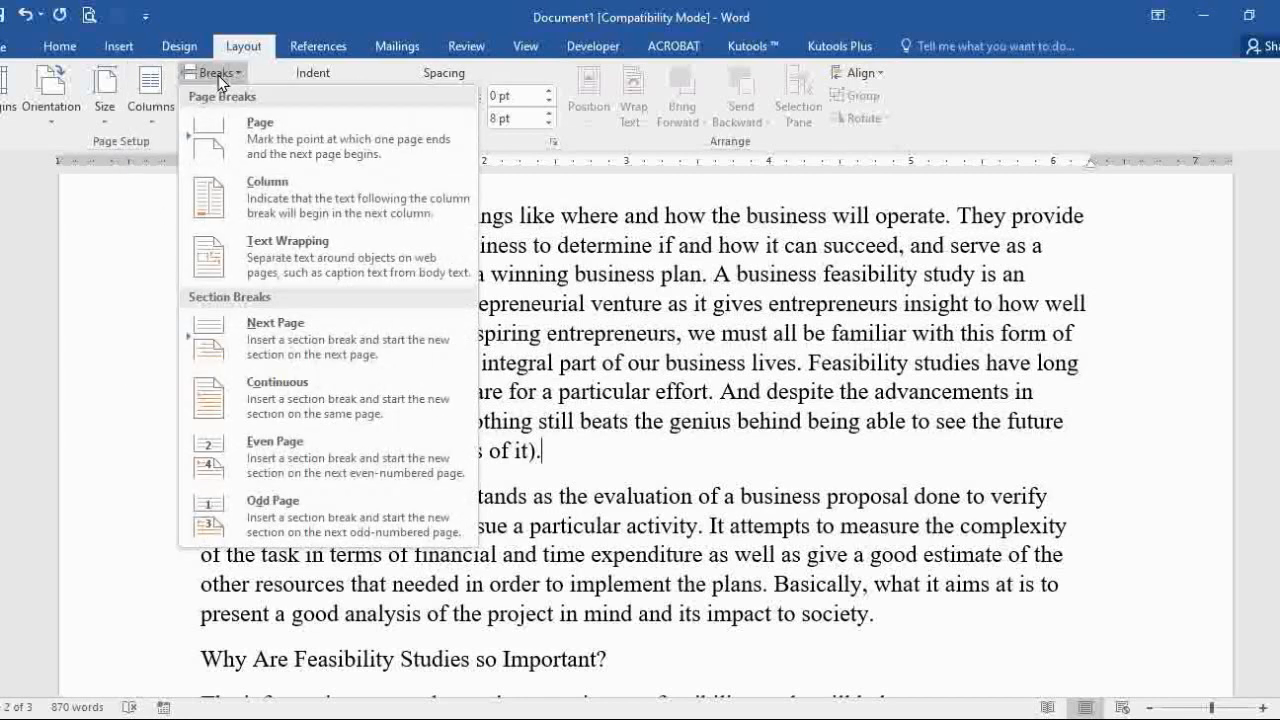
pyautogui.click(302, 389)
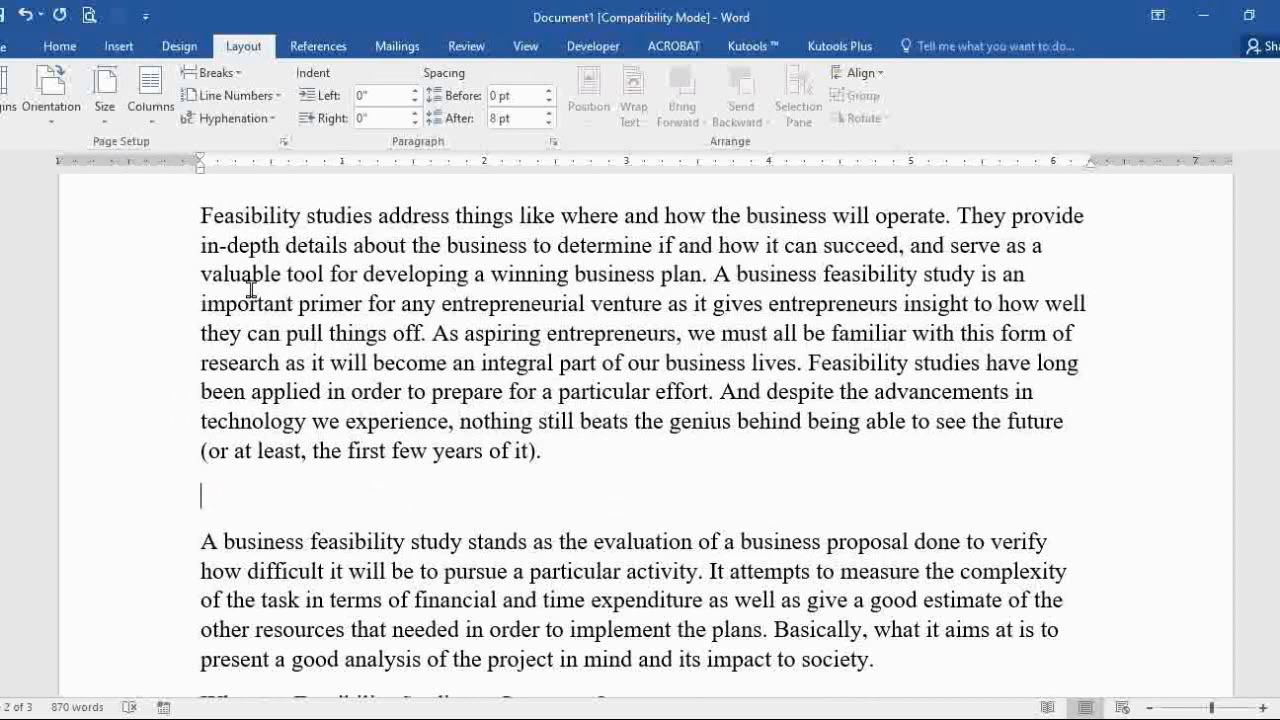
# - Set the section between the two continuous breaks in two columns
pyautogui.click(160, 120)
pyautogui.click(178, 200)
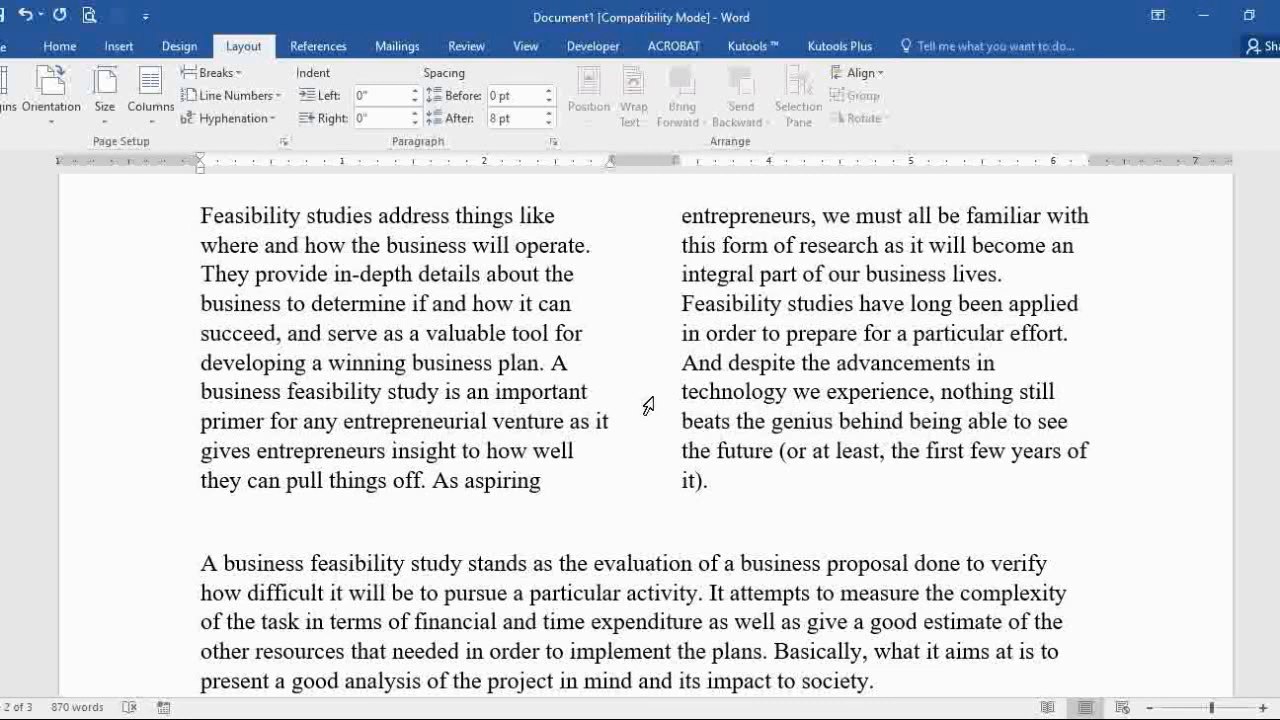
# - Insert a column break before the sentence "A business feasibility study is an important primer" in the two-column section
pyautogui.click(552, 394)
pyautogui.click(550, 362)
pyautogui.press('Return')
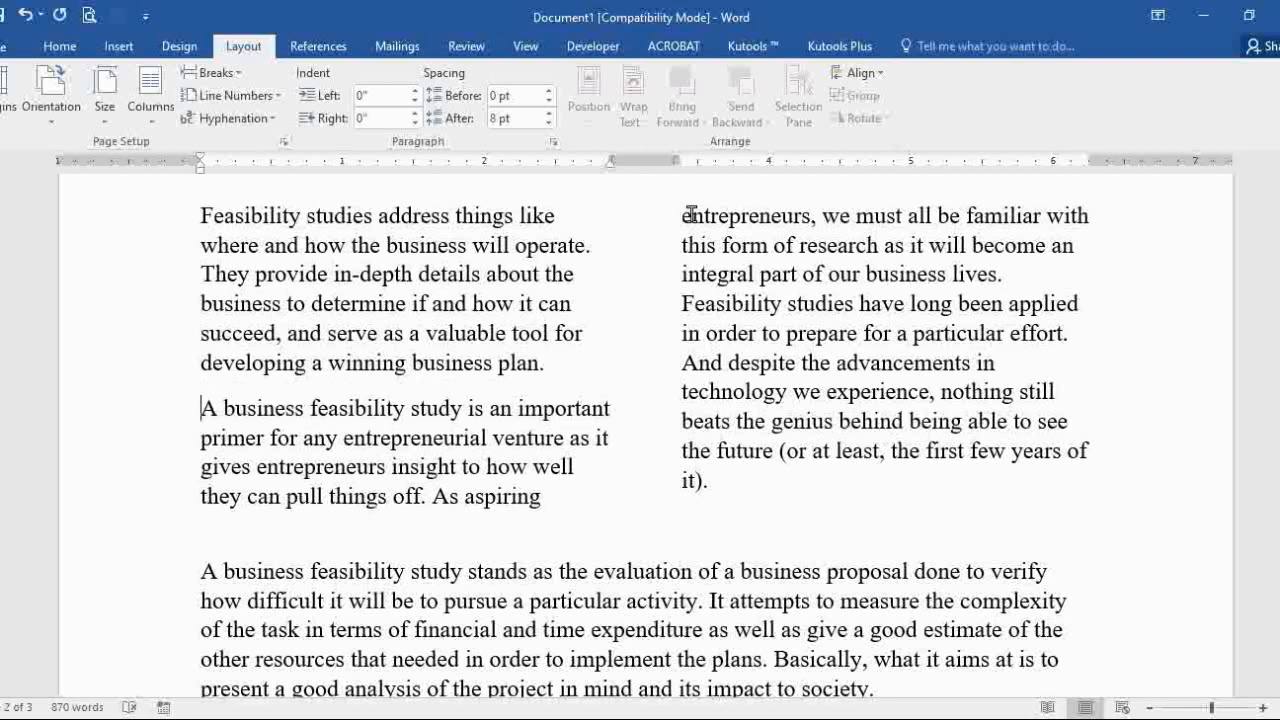
pyautogui.press('BackSpace')
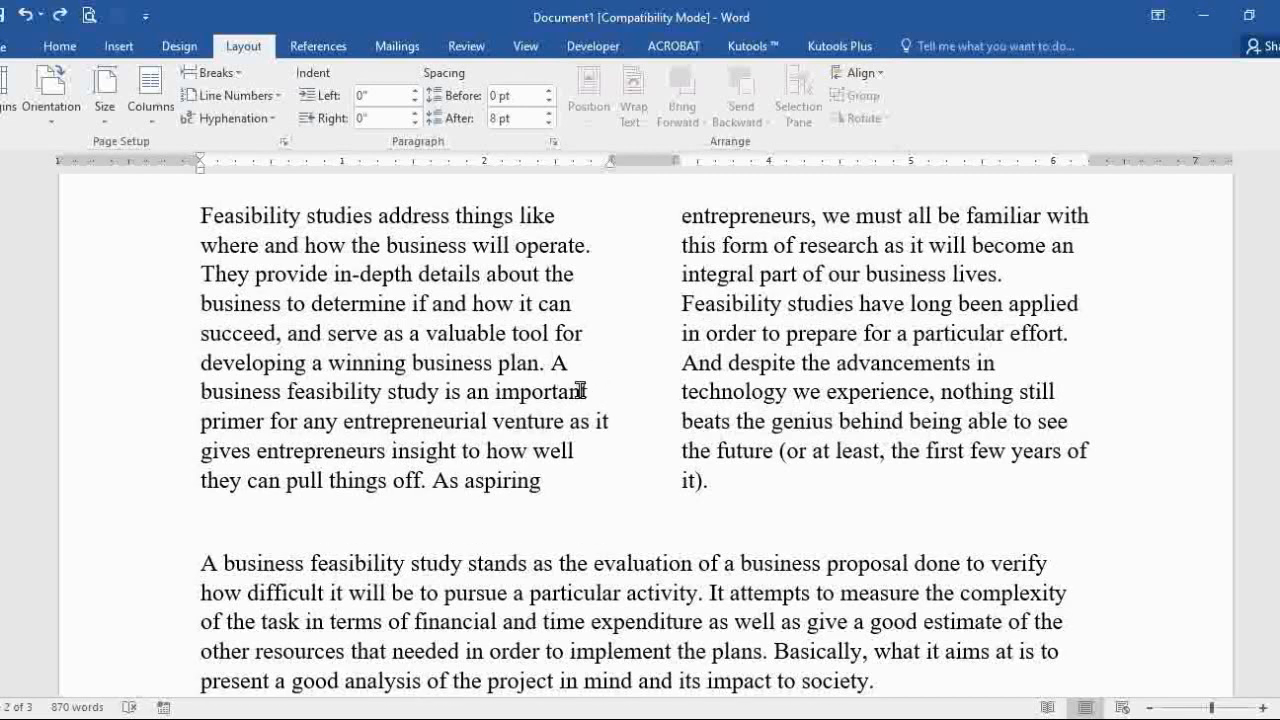
pyautogui.click(231, 77)
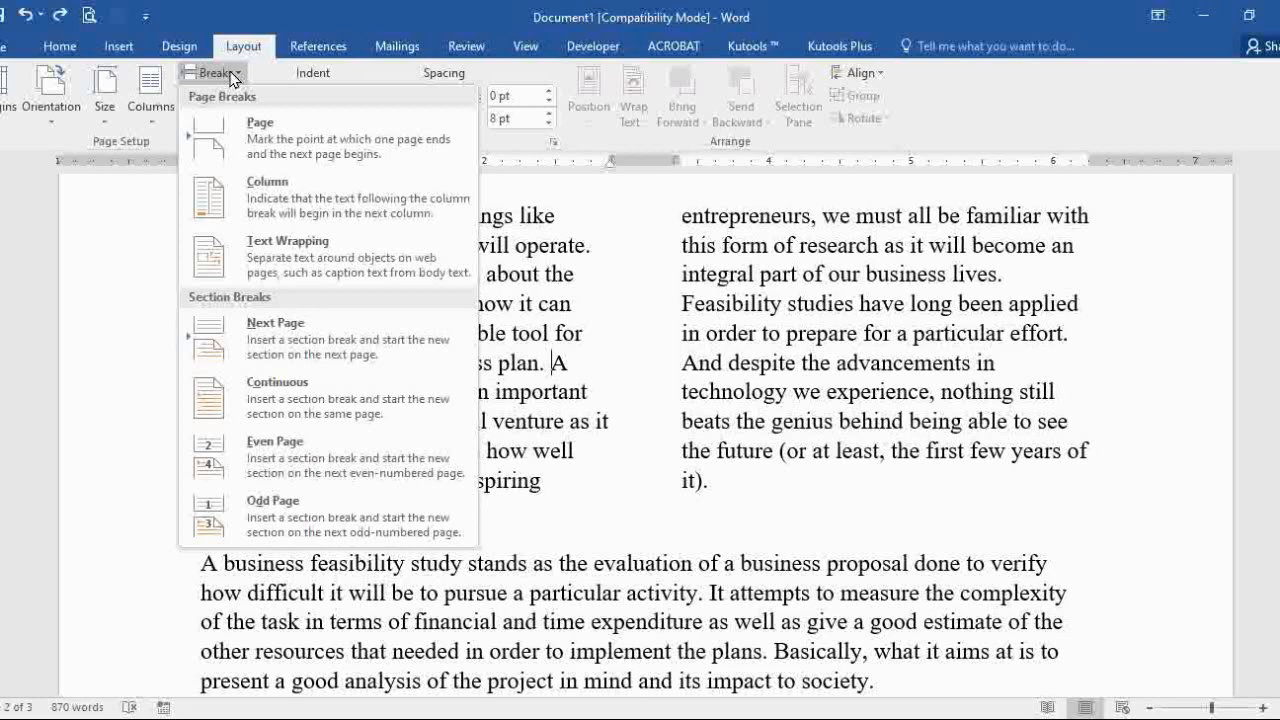
pyautogui.click(256, 189)
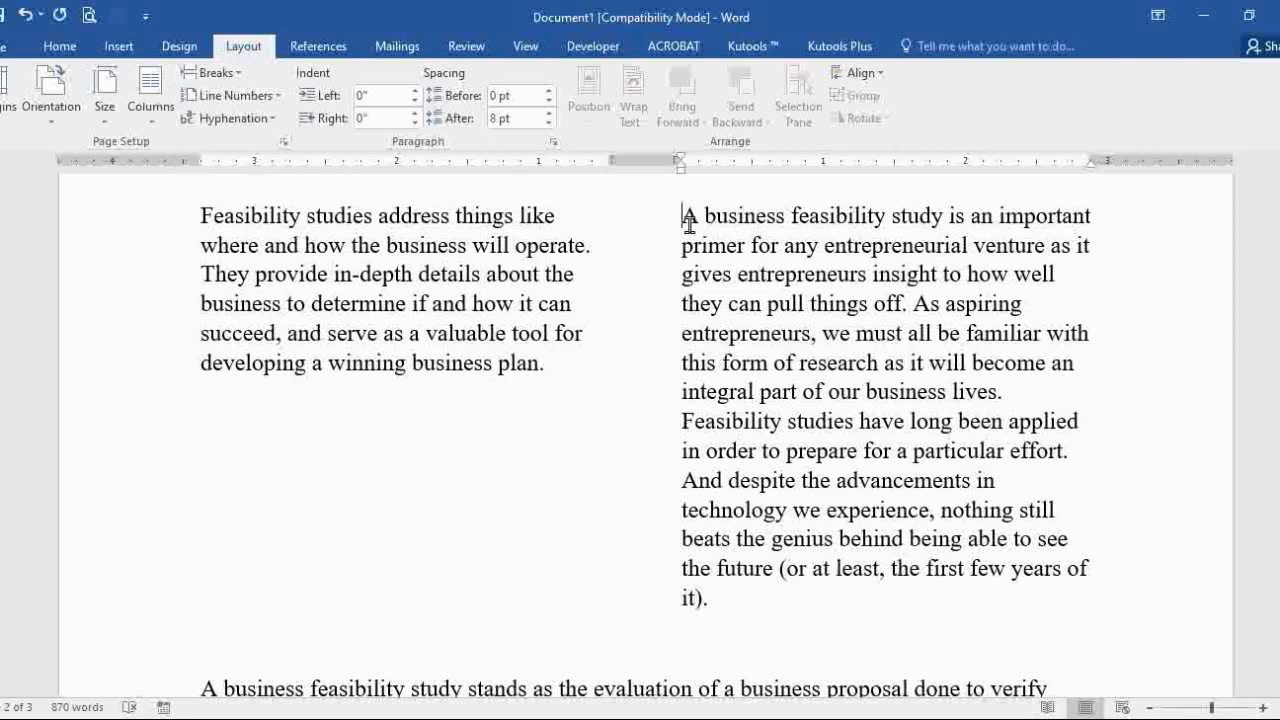
pyautogui.moveTo(684, 215); pyautogui.dragTo(1090, 556)
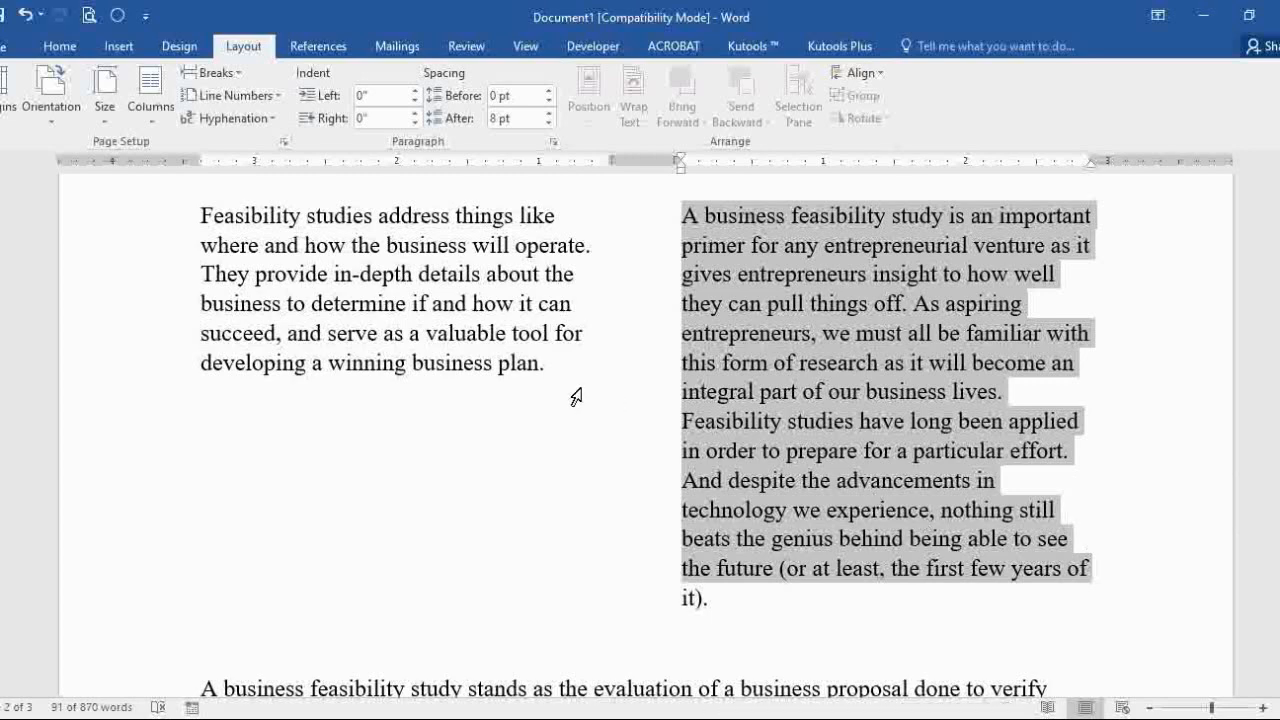
pyautogui.click(545, 363)
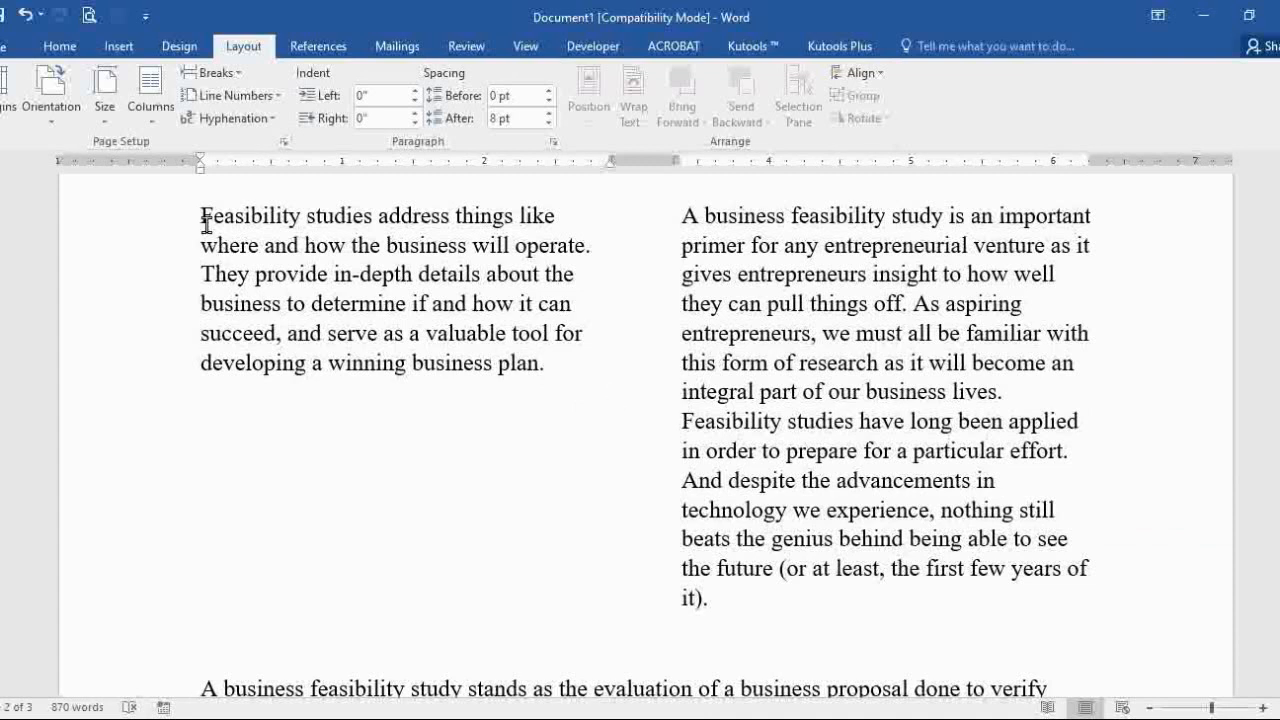
pyautogui.hotkey('ctrl', 'Home')
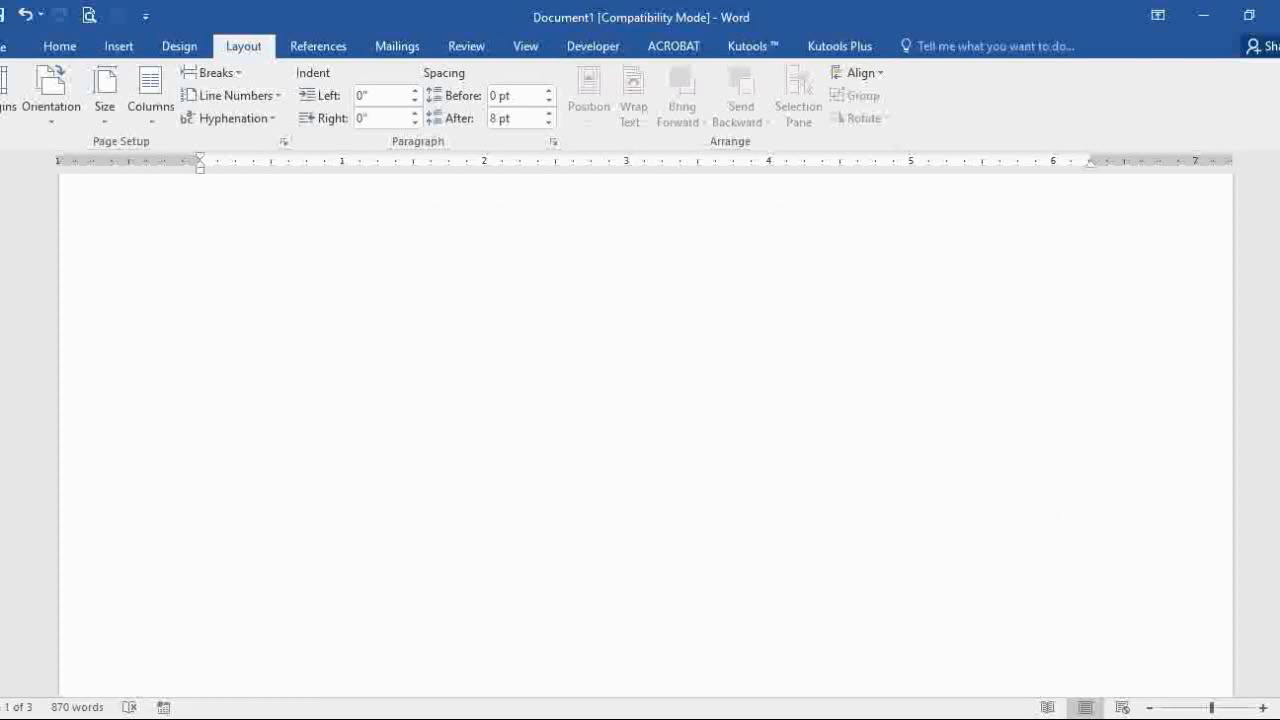
# - Try a Box page border applied to the whole document and undo it
pyautogui.scroll(5, 817, 431)
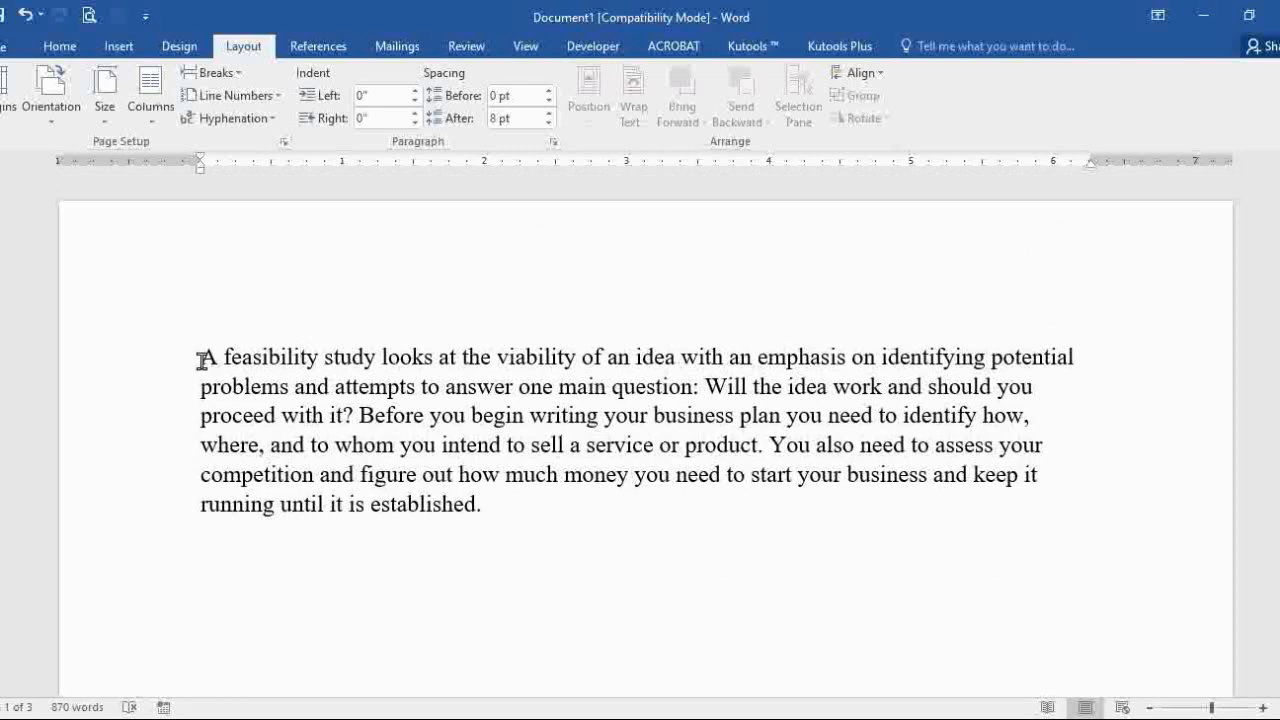
pyautogui.moveTo(201, 357); pyautogui.dragTo(537, 508)
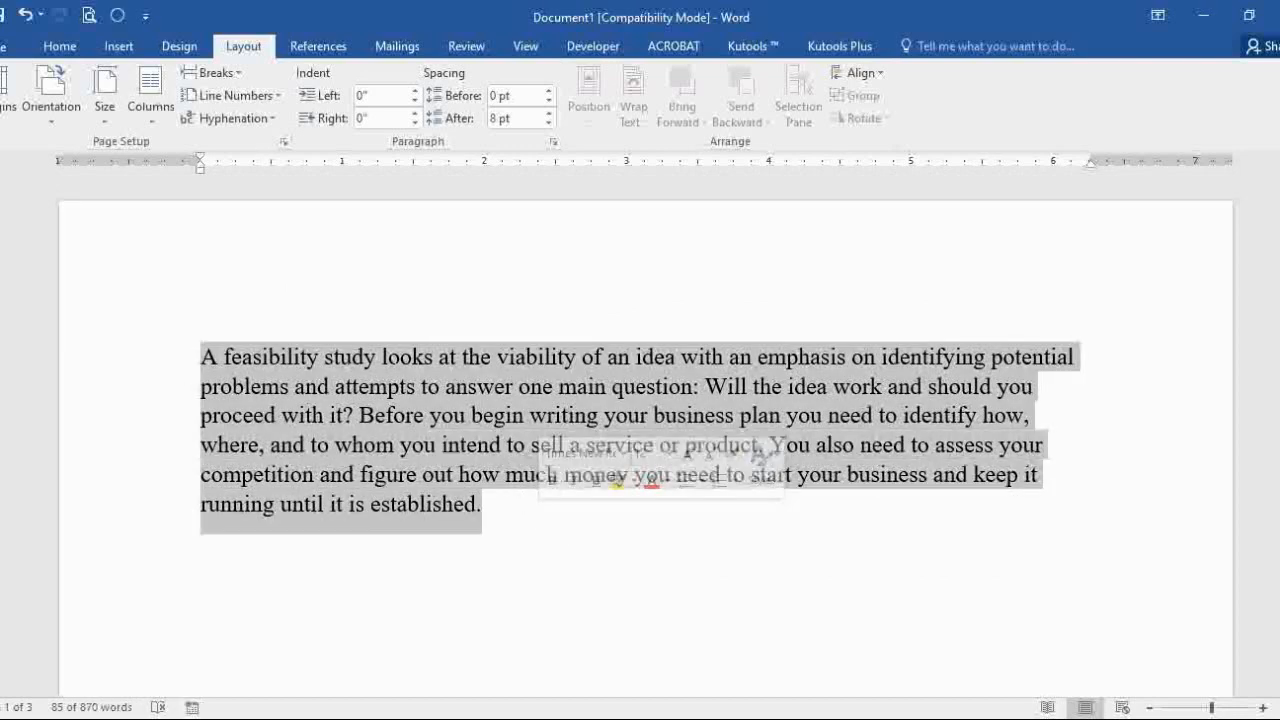
pyautogui.press('Right')
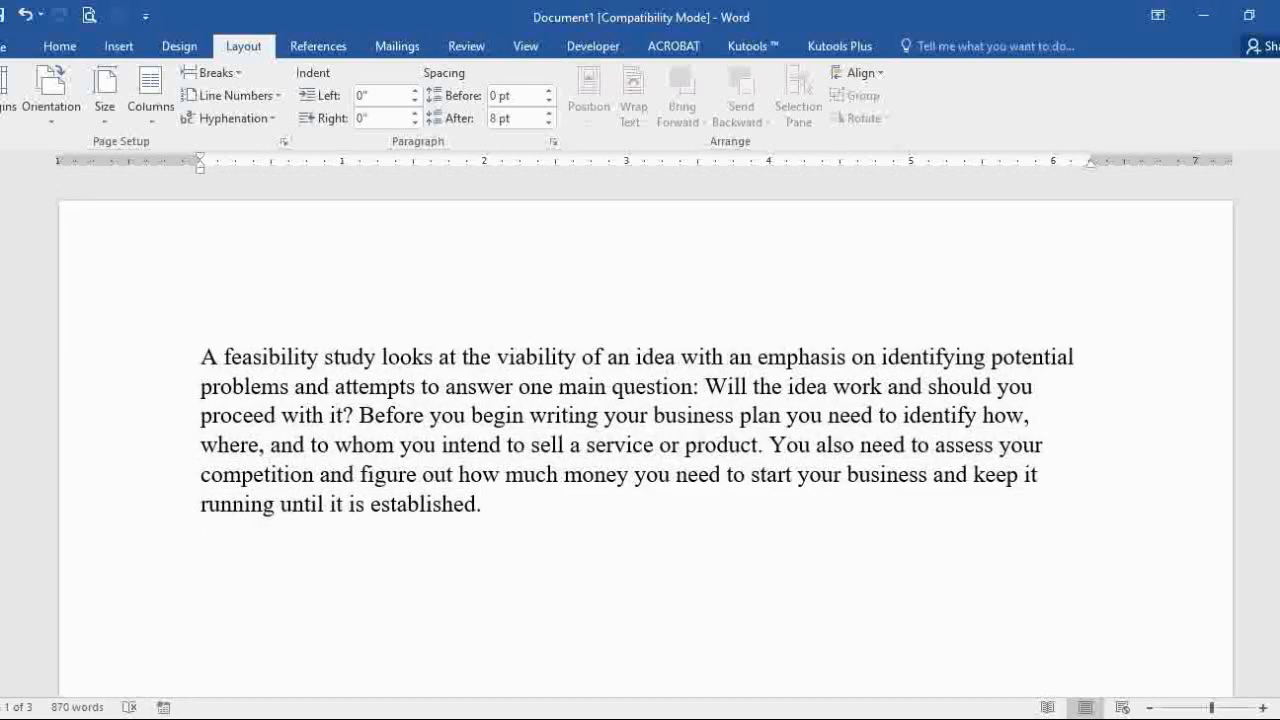
pyautogui.scroll(-6, 645, 435)
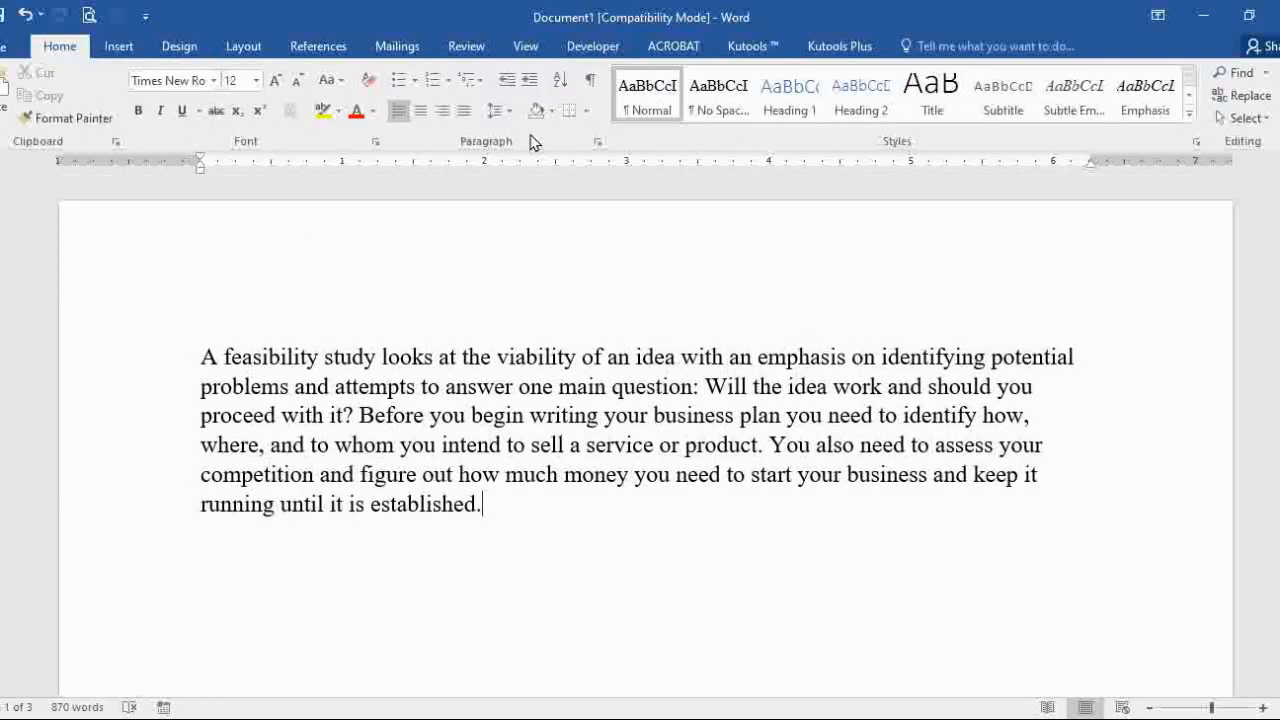
pyautogui.click(587, 112)
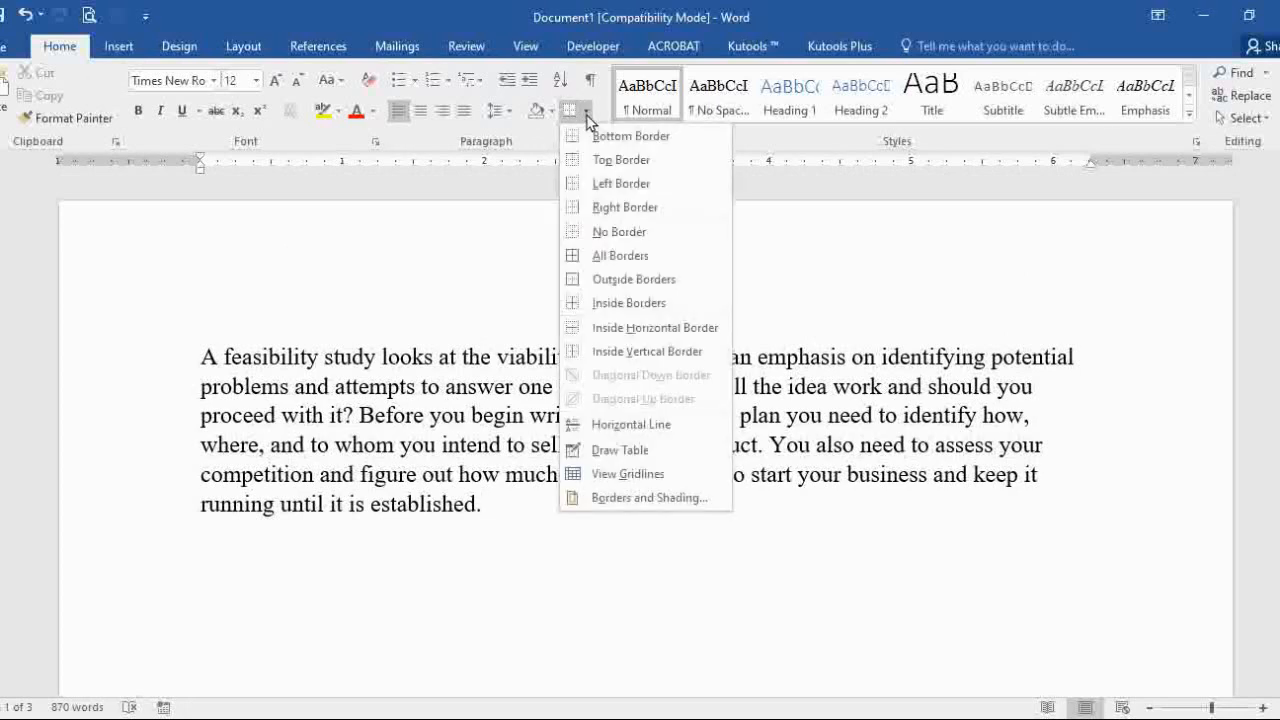
pyautogui.click(676, 499)
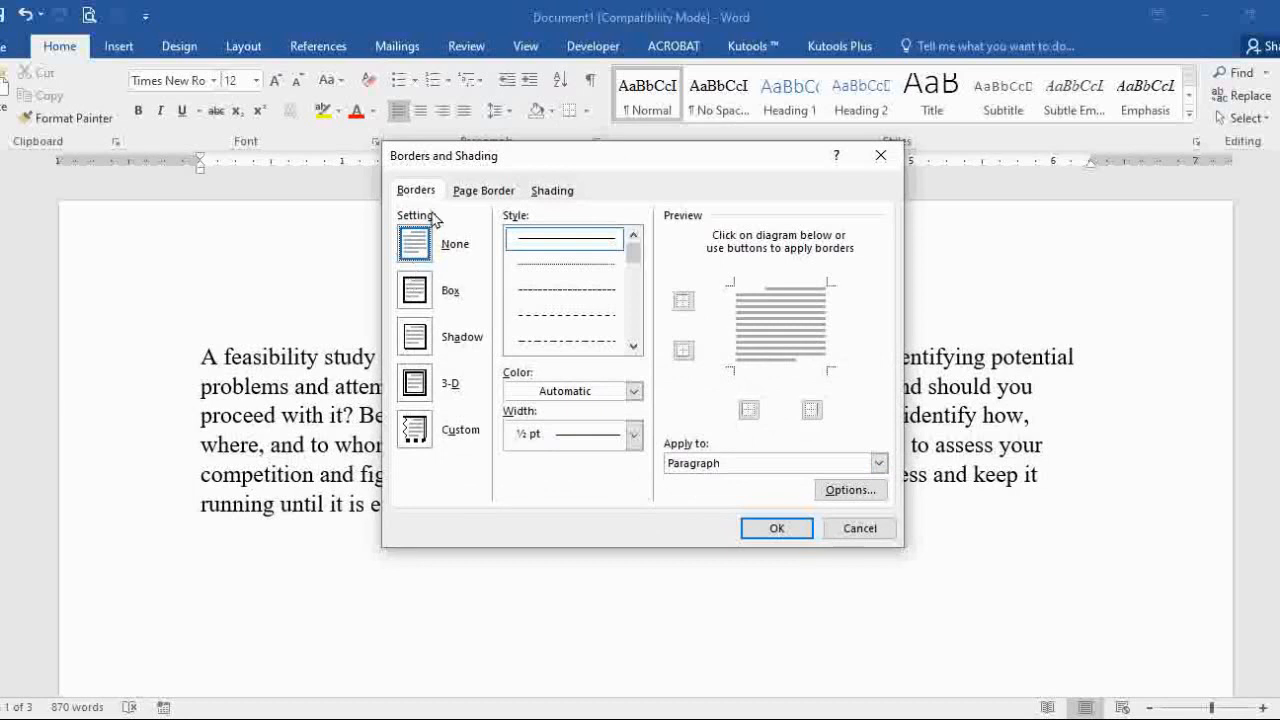
pyautogui.click(481, 191)
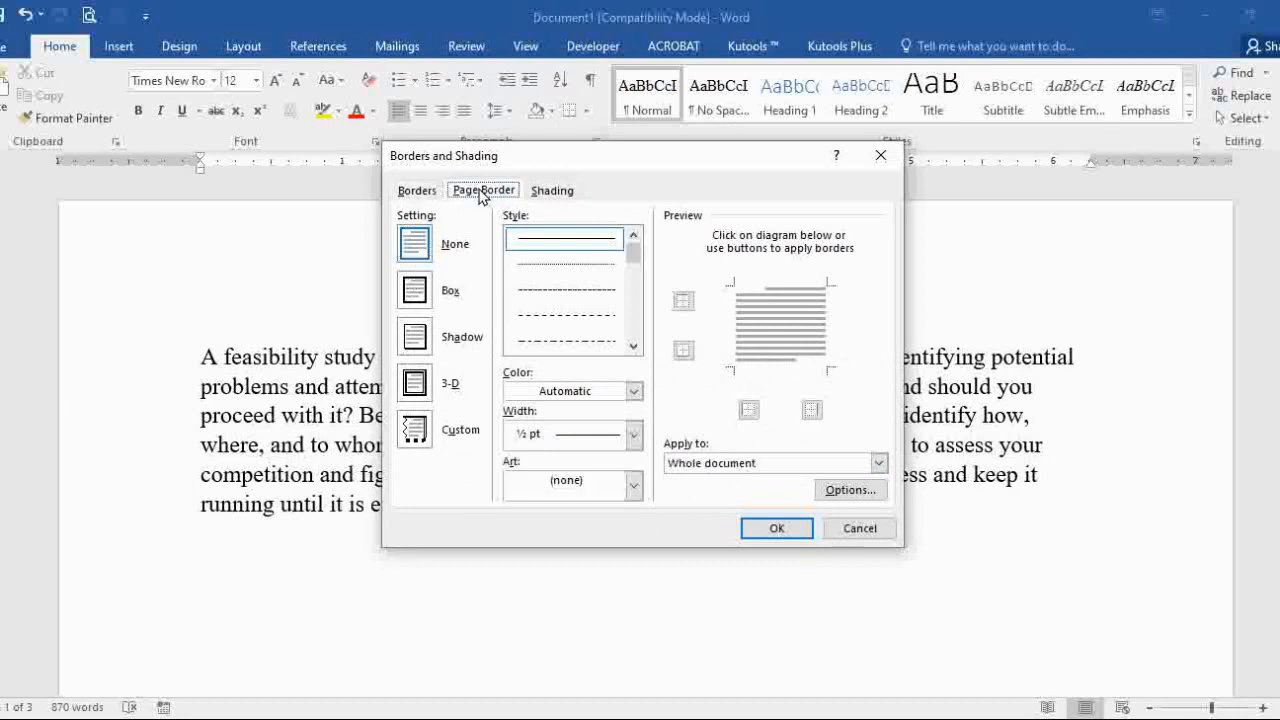
pyautogui.click(416, 296)
pyautogui.click(771, 528)
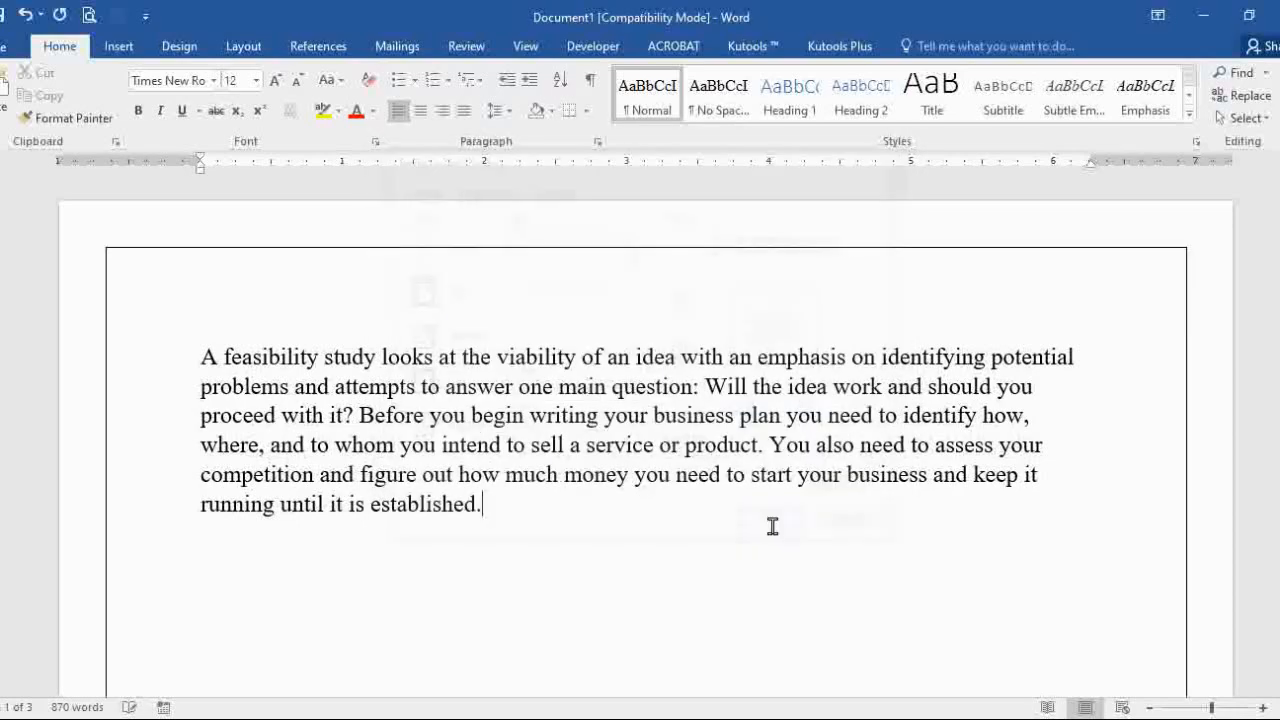
pyautogui.scroll(-10, 741, 537)
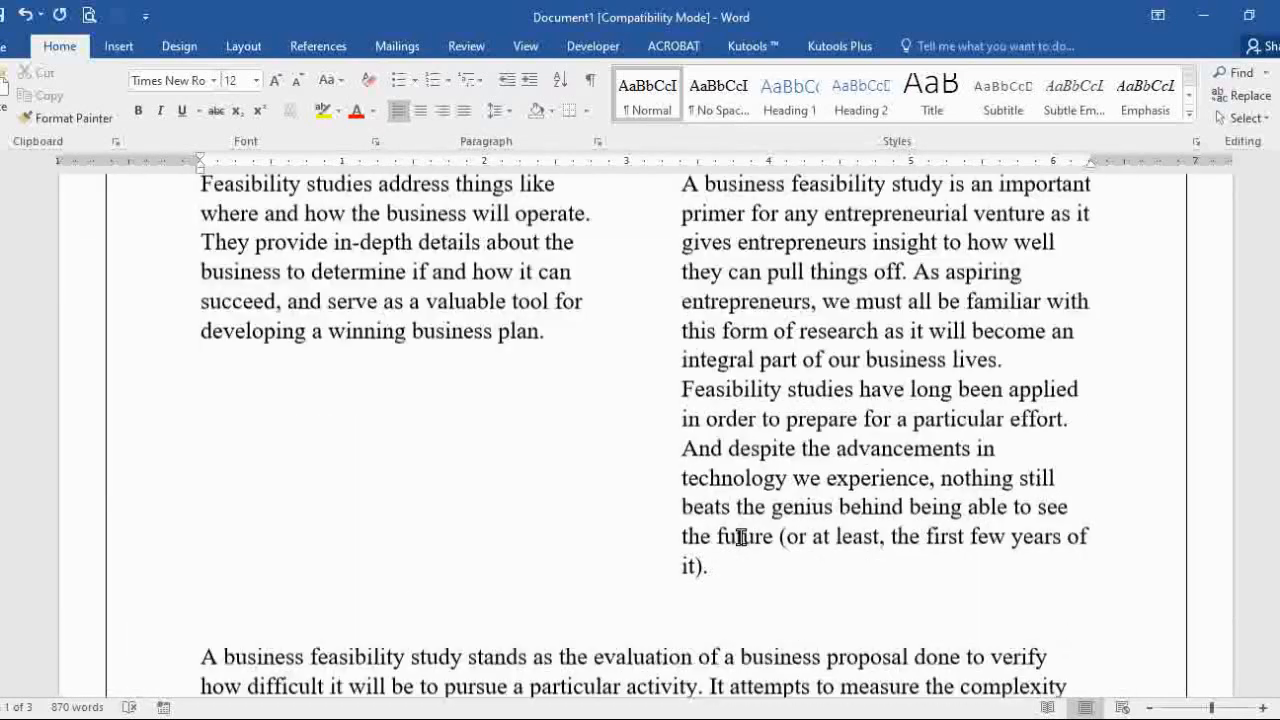
pyautogui.scroll(-20, 741, 537)
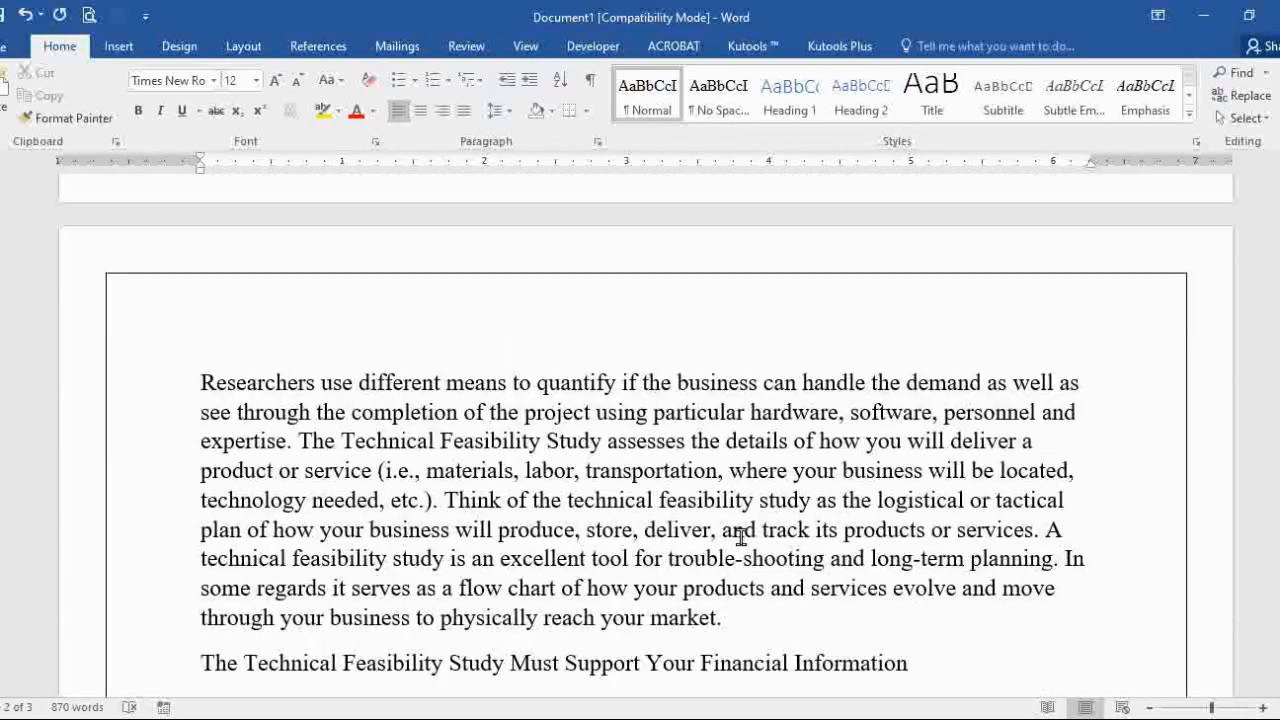
pyautogui.scroll(20, 741, 537)
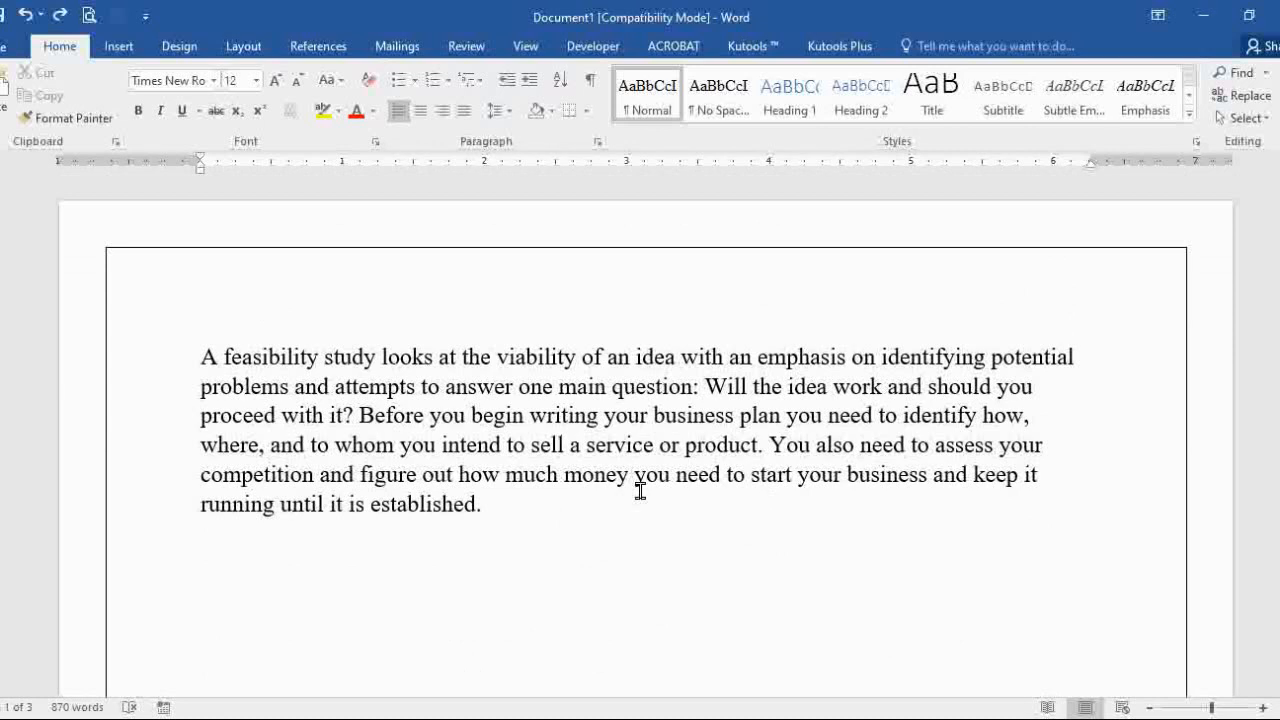
pyautogui.hotkey('ctrl', 'z')
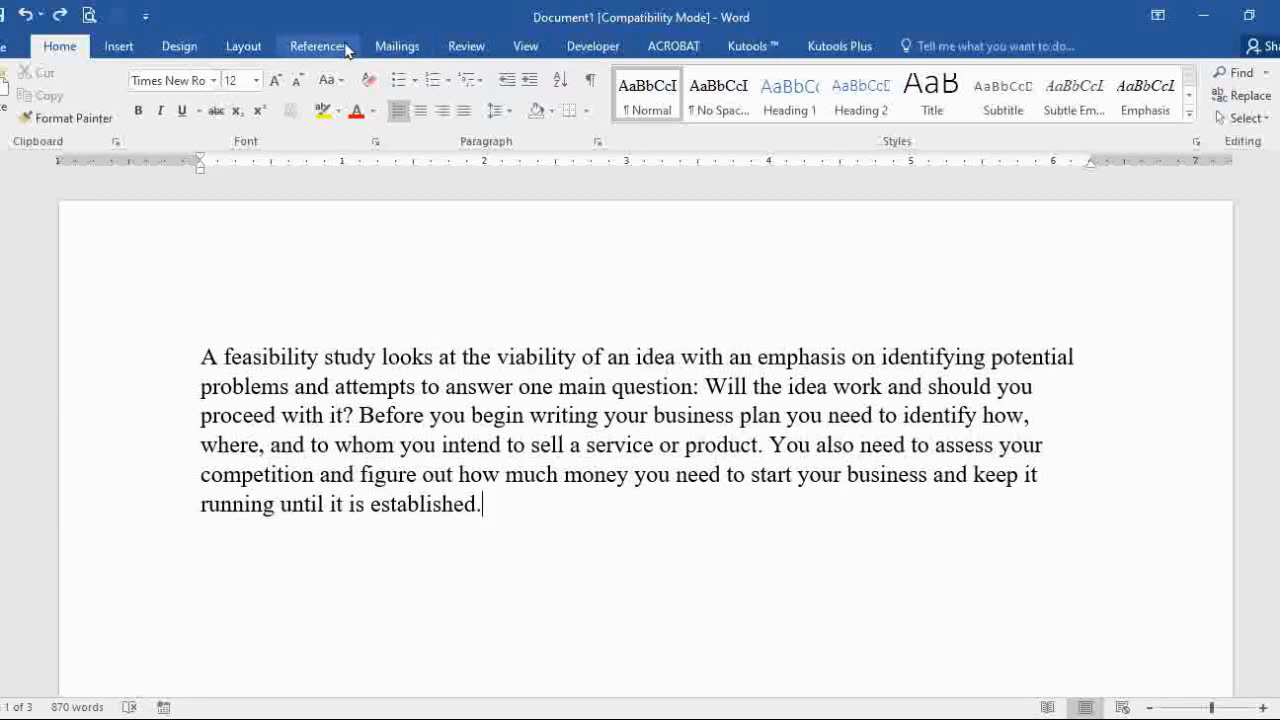
pyautogui.click(240, 47)
pyautogui.click(236, 74)
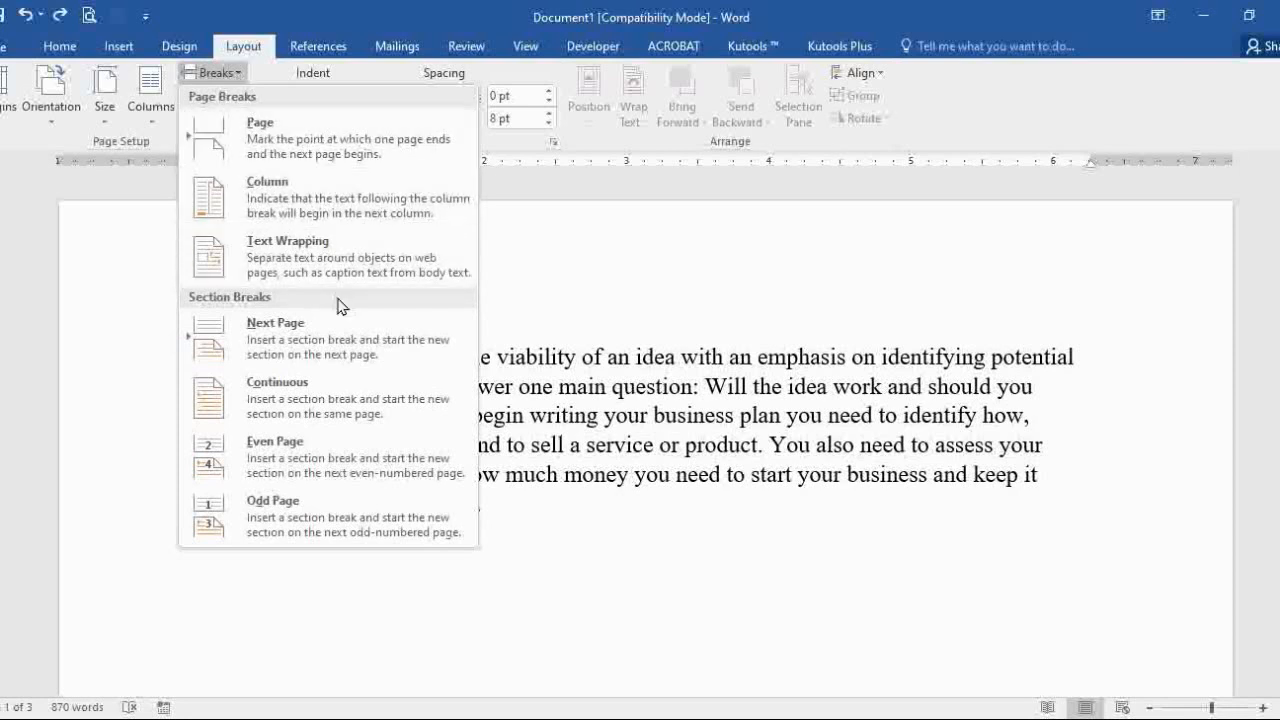
pyautogui.click(354, 341)
pyautogui.scroll(-3, 611, 446)
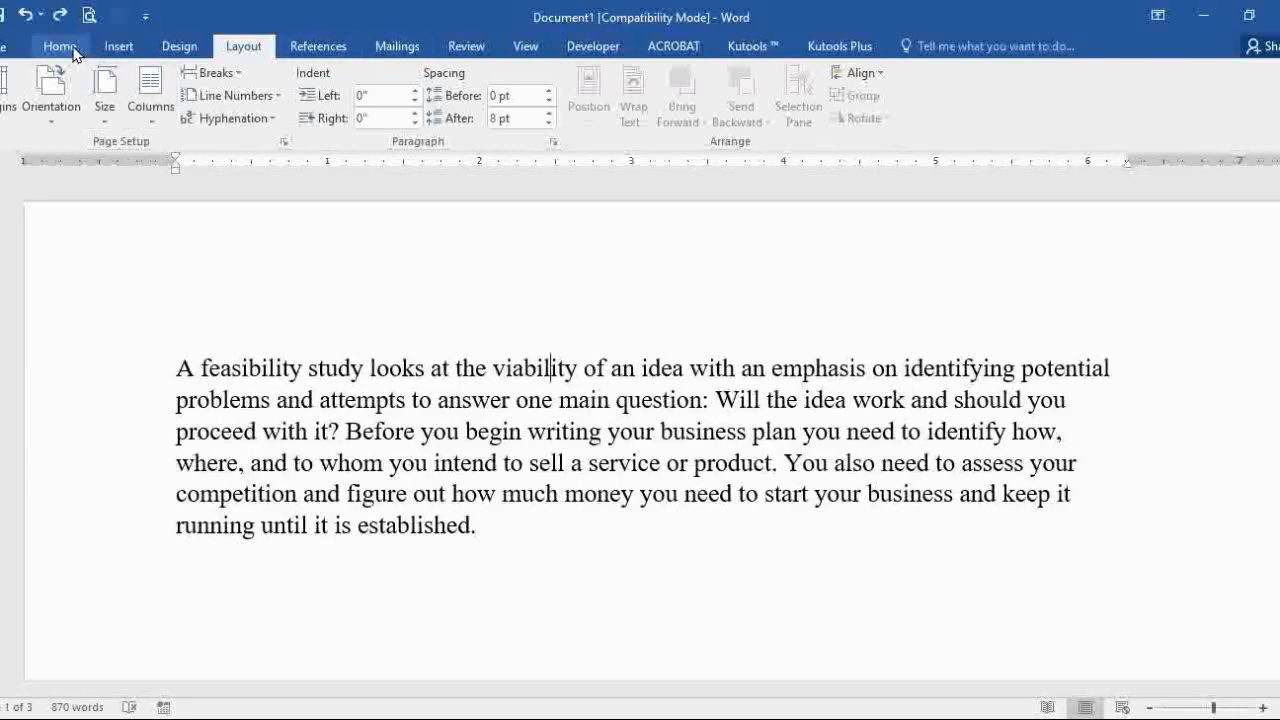
# - Apply a Box page border with a single ½ pt line to only the section containing the first page
pyautogui.click(68, 48)
pyautogui.click(586, 111)
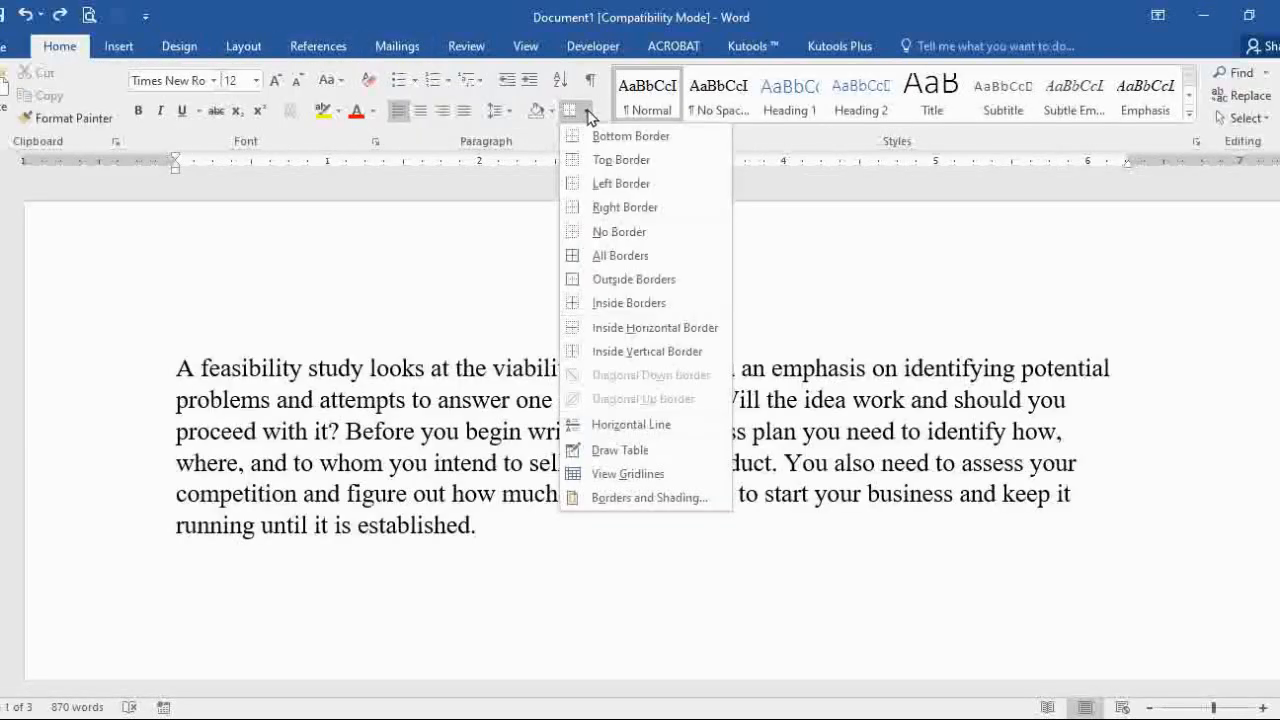
pyautogui.click(640, 496)
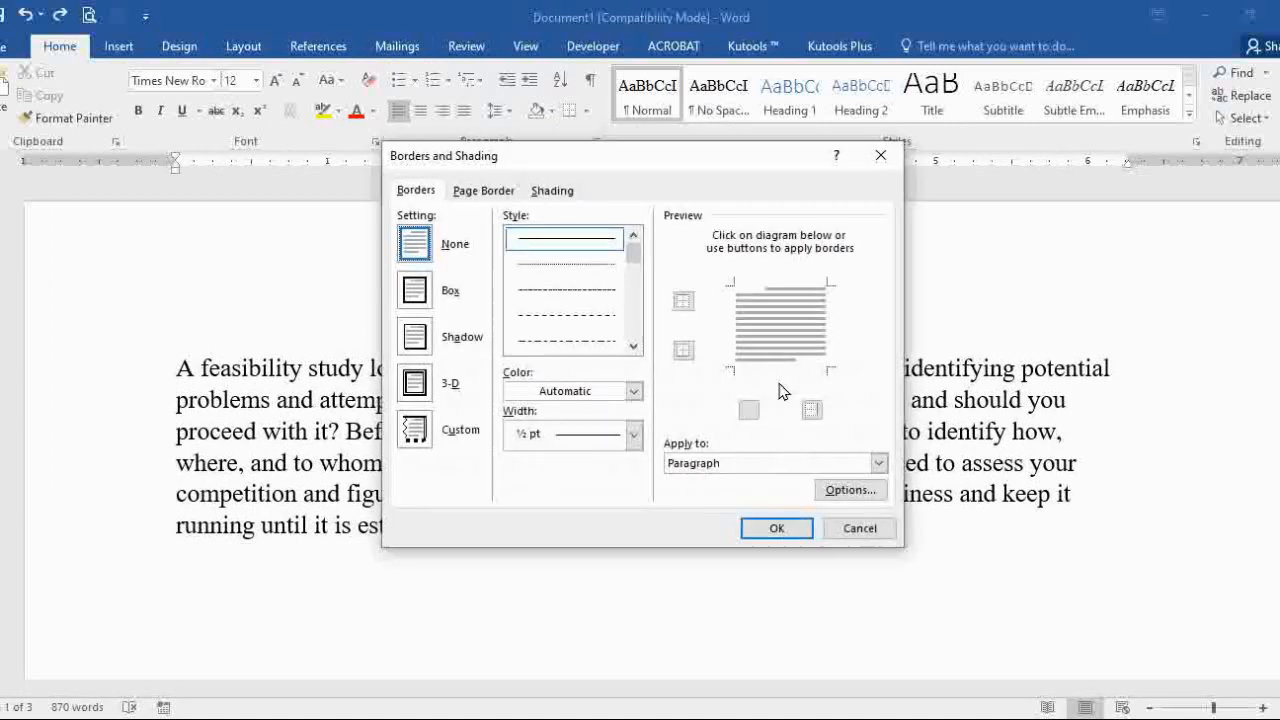
pyautogui.click(482, 191)
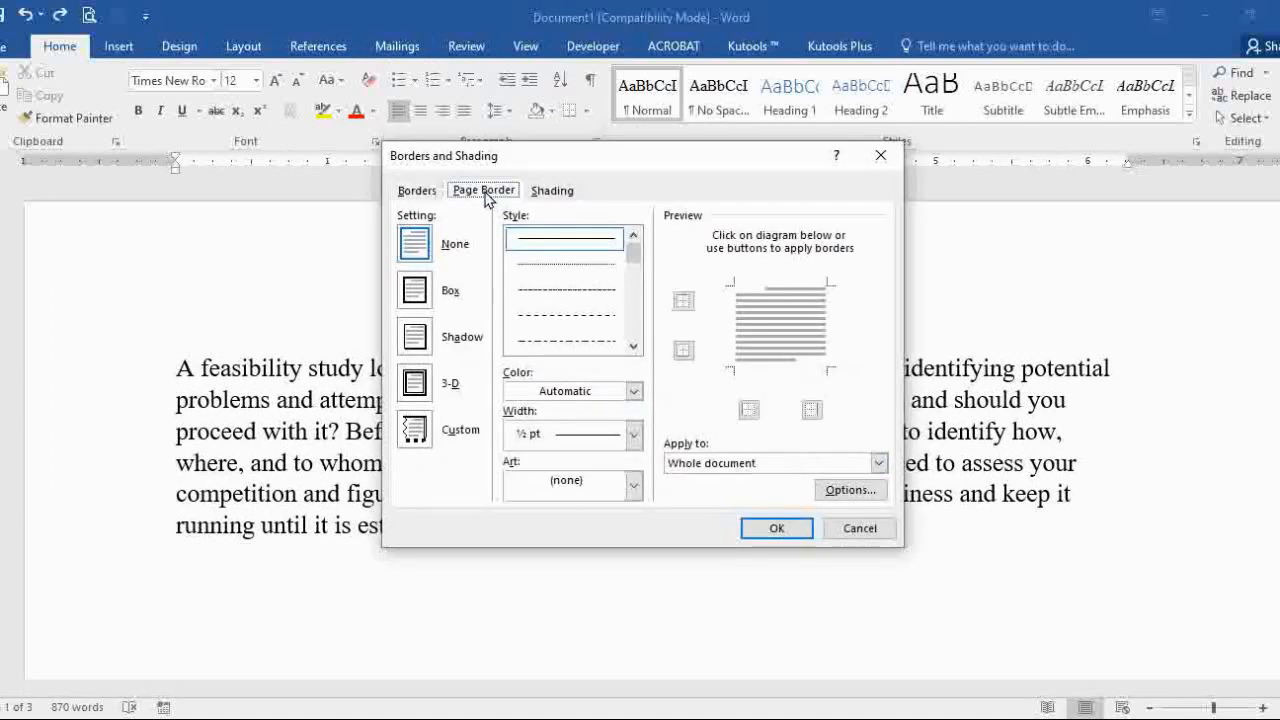
pyautogui.click(428, 305)
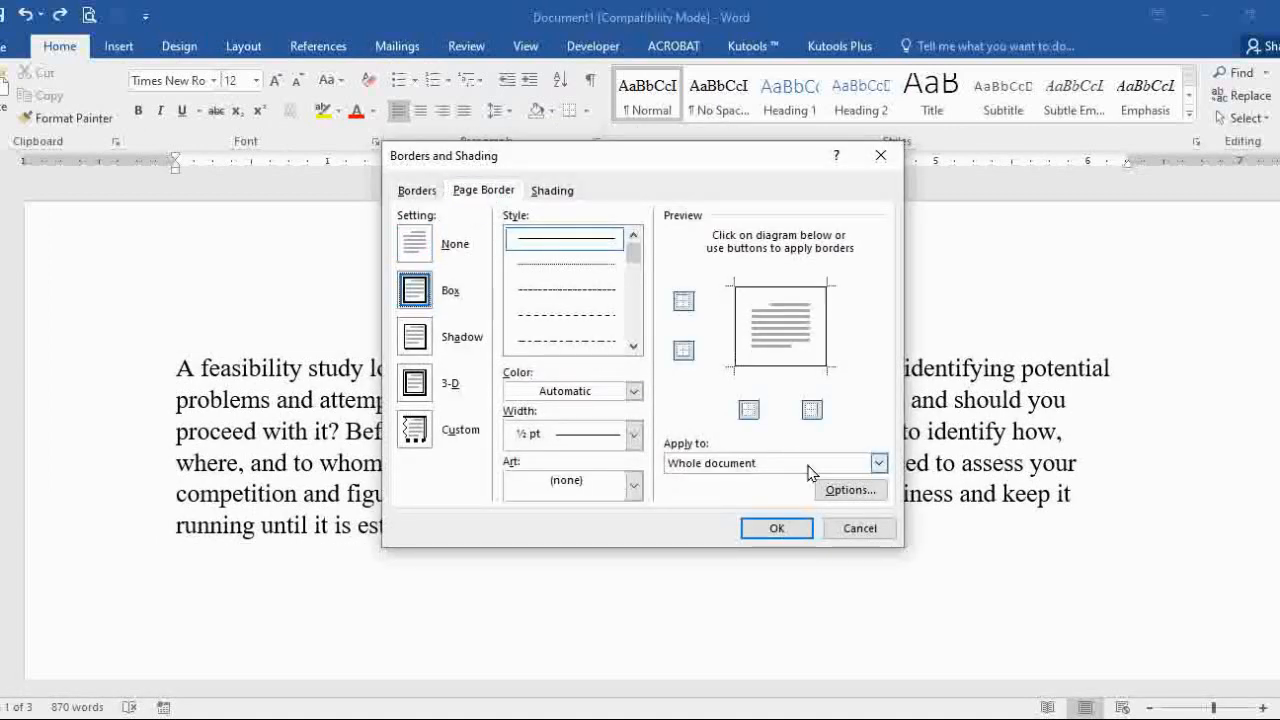
pyautogui.click(877, 463)
pyautogui.click(770, 481)
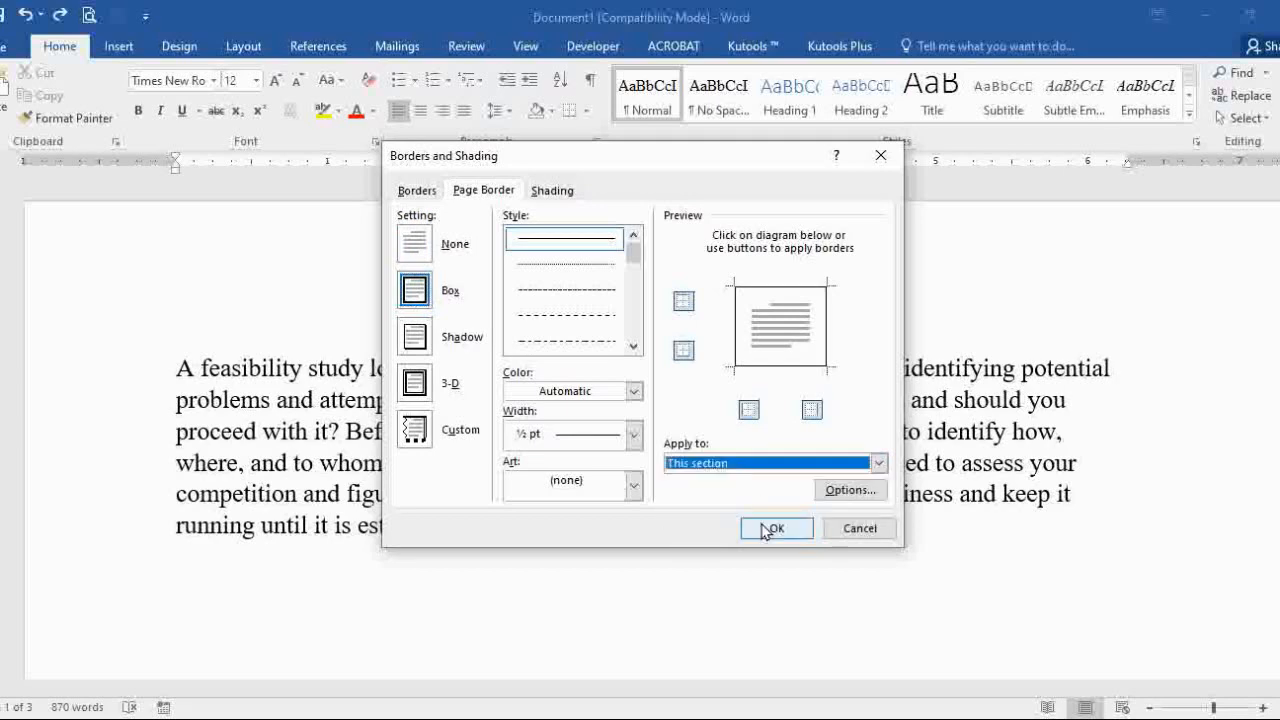
pyautogui.click(776, 528)
pyautogui.scroll(-15, 704, 476)
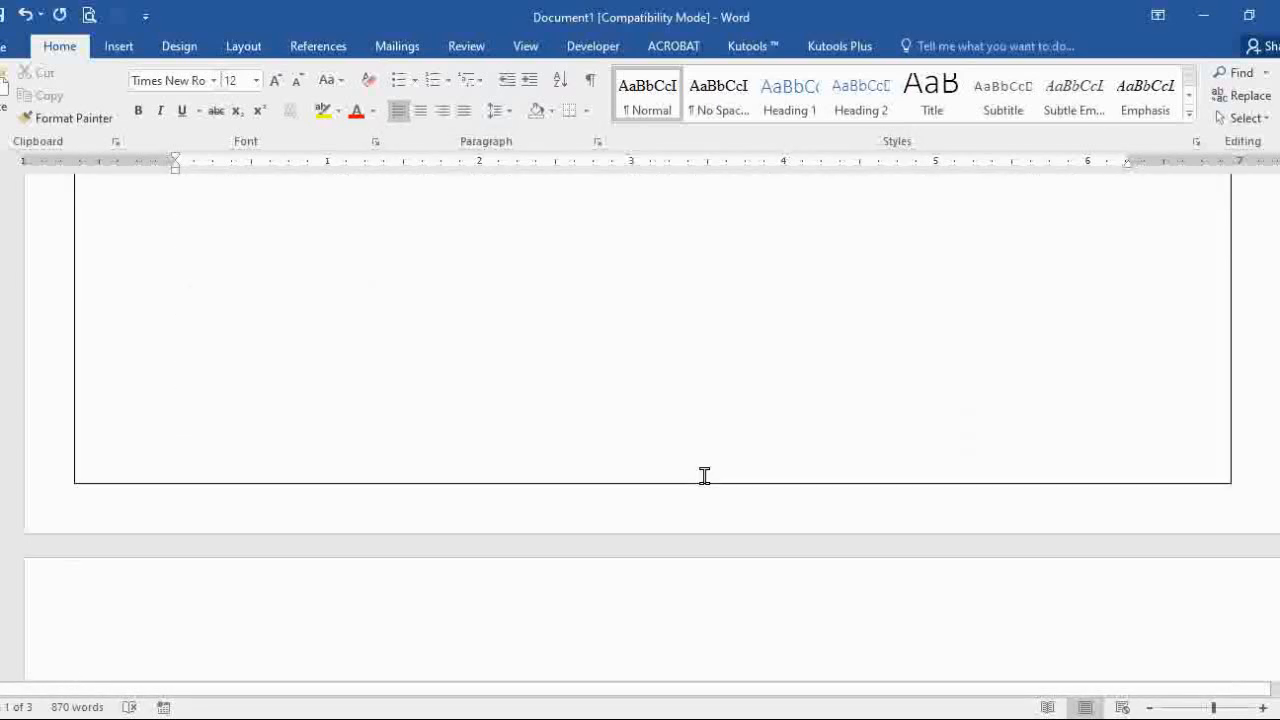
pyautogui.scroll(4, 704, 476)
pyautogui.scroll(11, 704, 476)
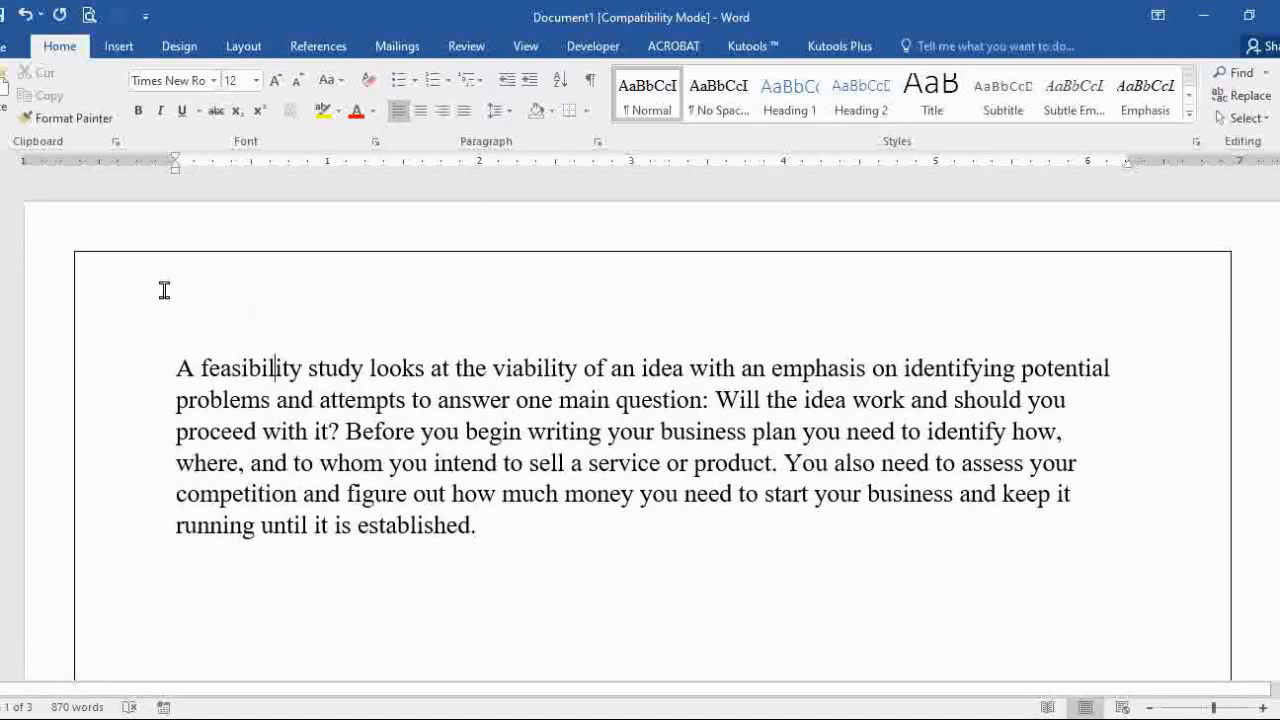
# - Apply a Box page border in a heavy multi-line style to only the section that starts with "Feasibility studies address things like"
pyautogui.scroll(-12, 1114, 531)
pyautogui.scroll(1, 623, 557)
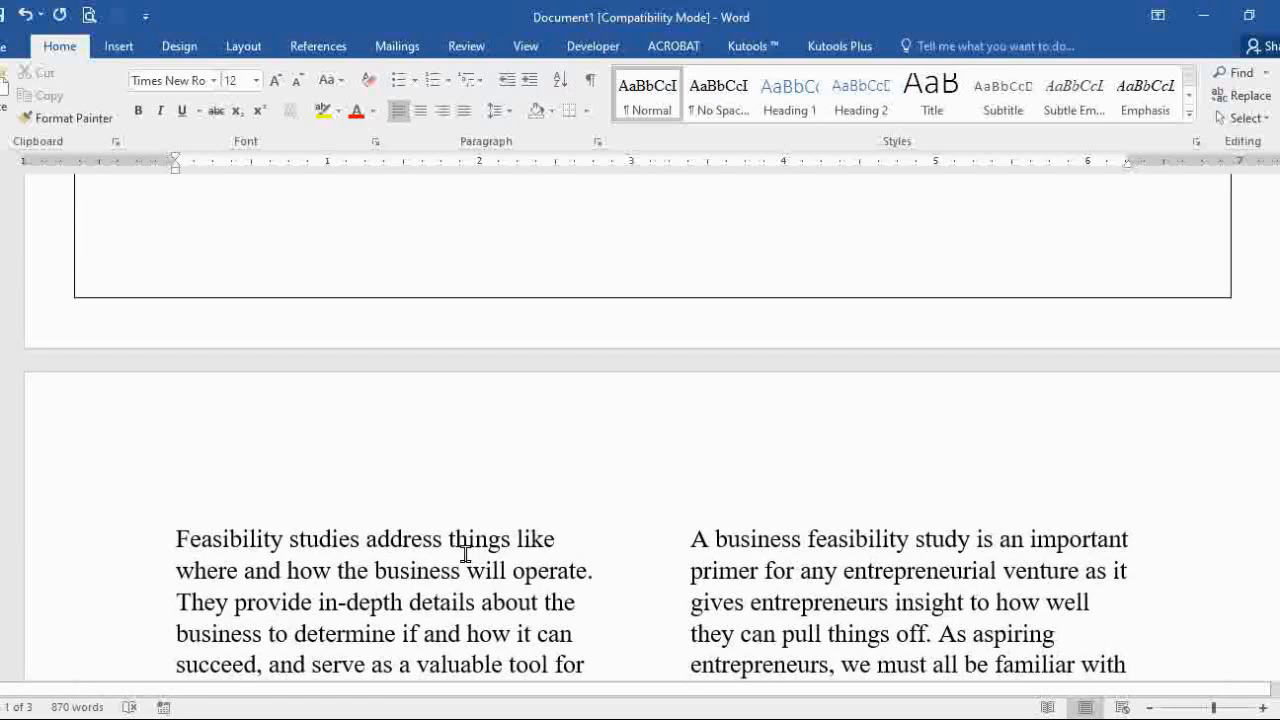
pyautogui.click(168, 541)
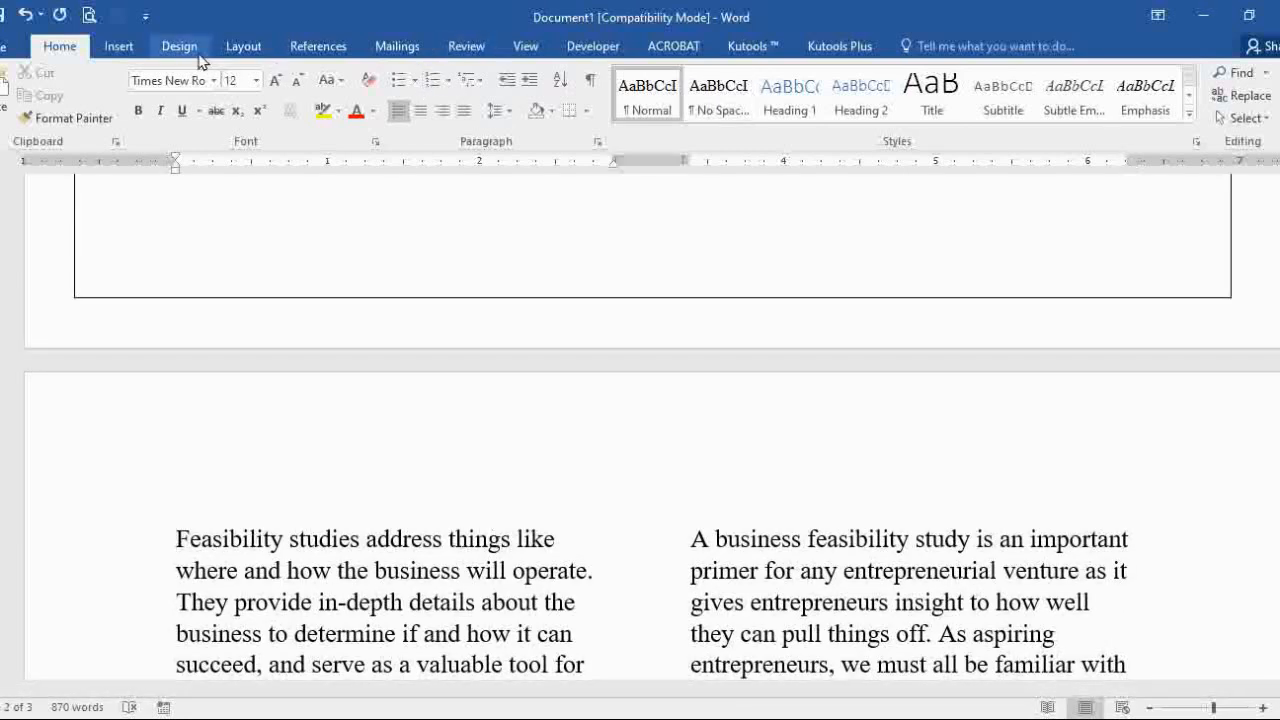
pyautogui.click(586, 110)
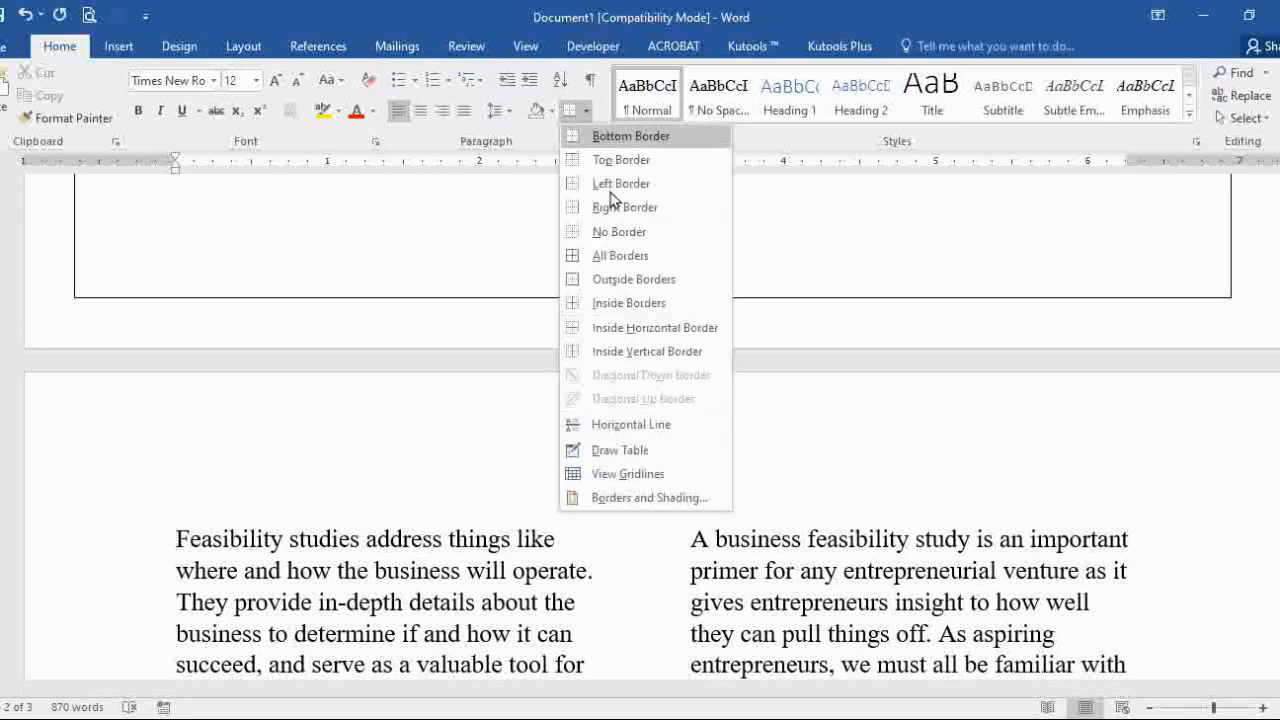
pyautogui.click(652, 497)
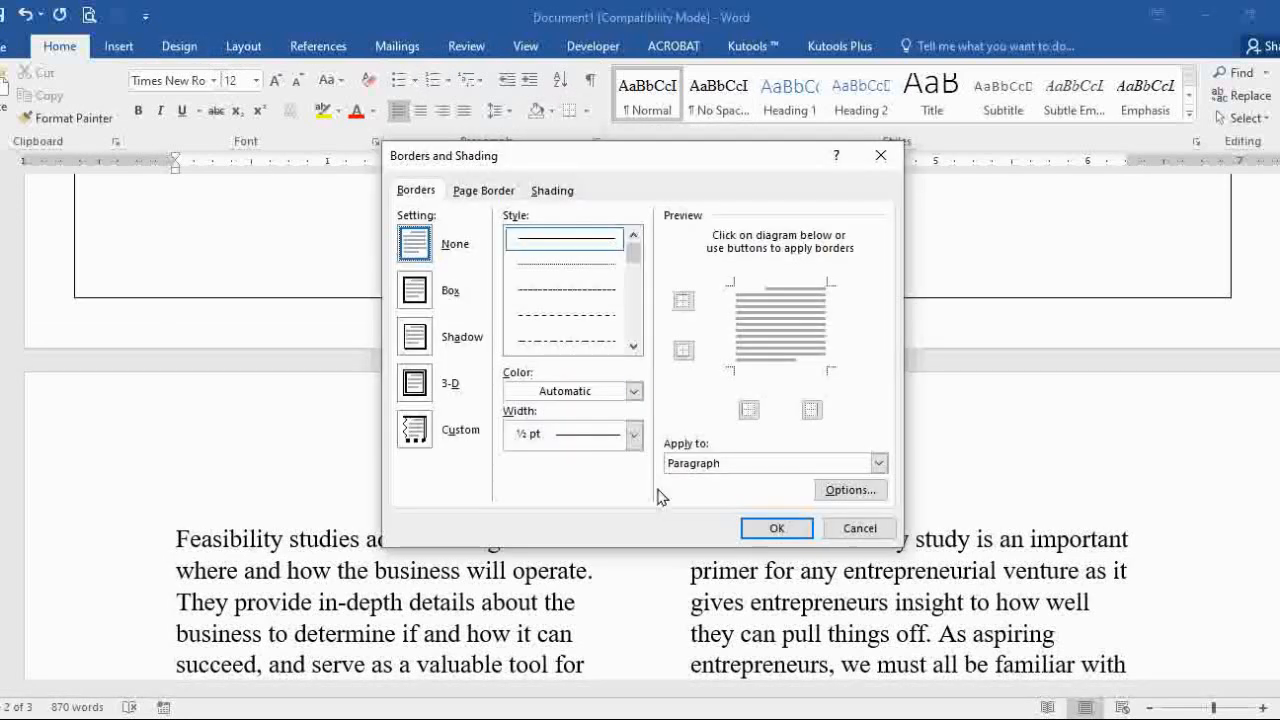
pyautogui.click(481, 192)
pyautogui.click(413, 300)
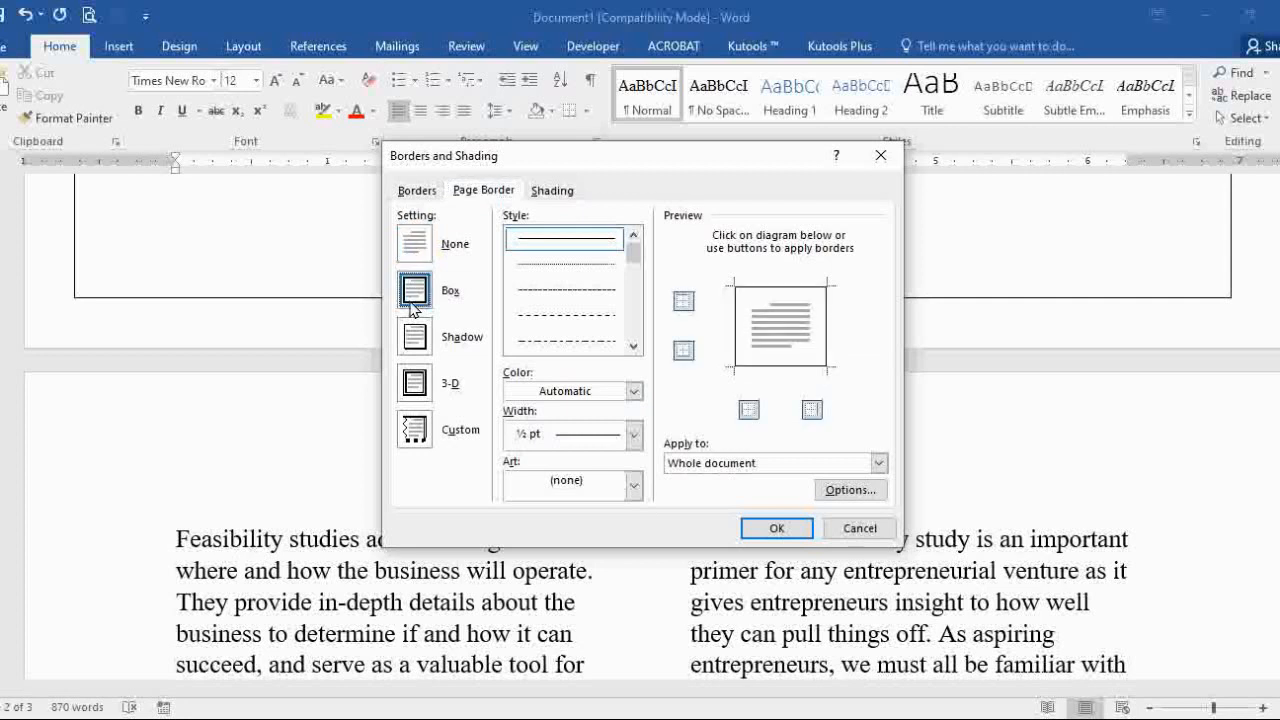
pyautogui.moveTo(632, 257); pyautogui.dragTo(634, 266)
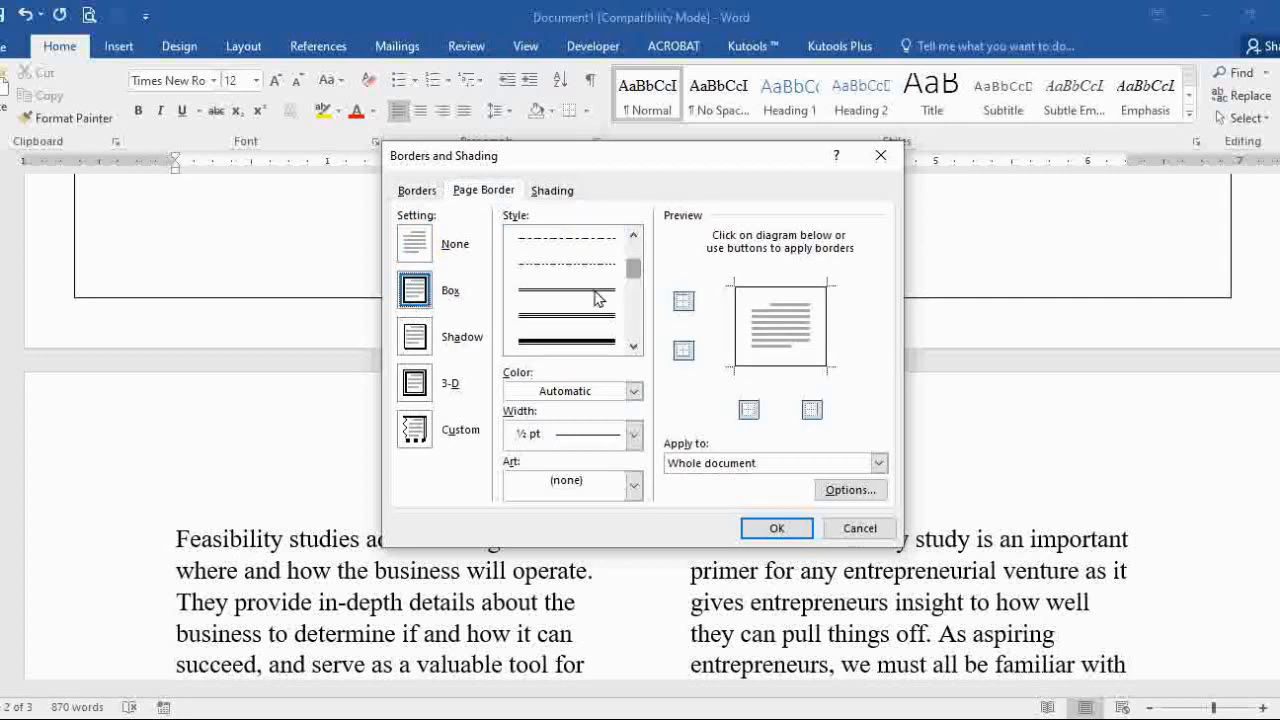
pyautogui.click(566, 341)
pyautogui.click(878, 463)
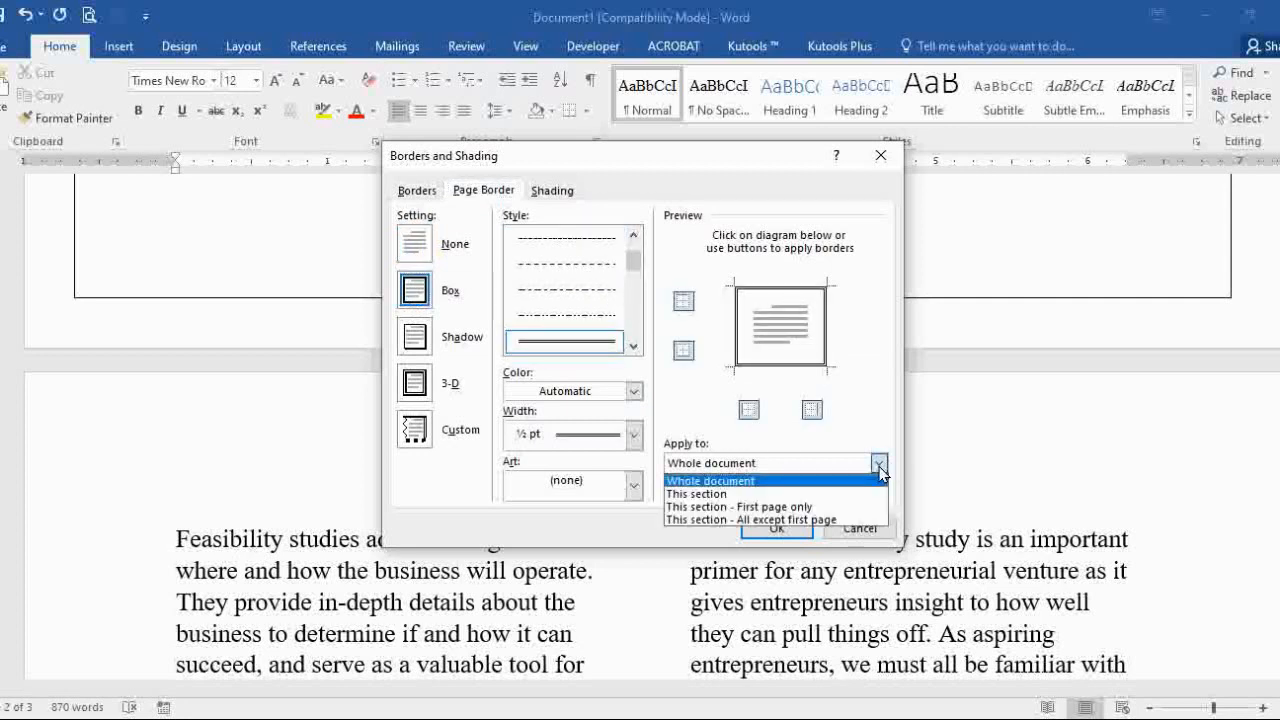
pyautogui.click(820, 495)
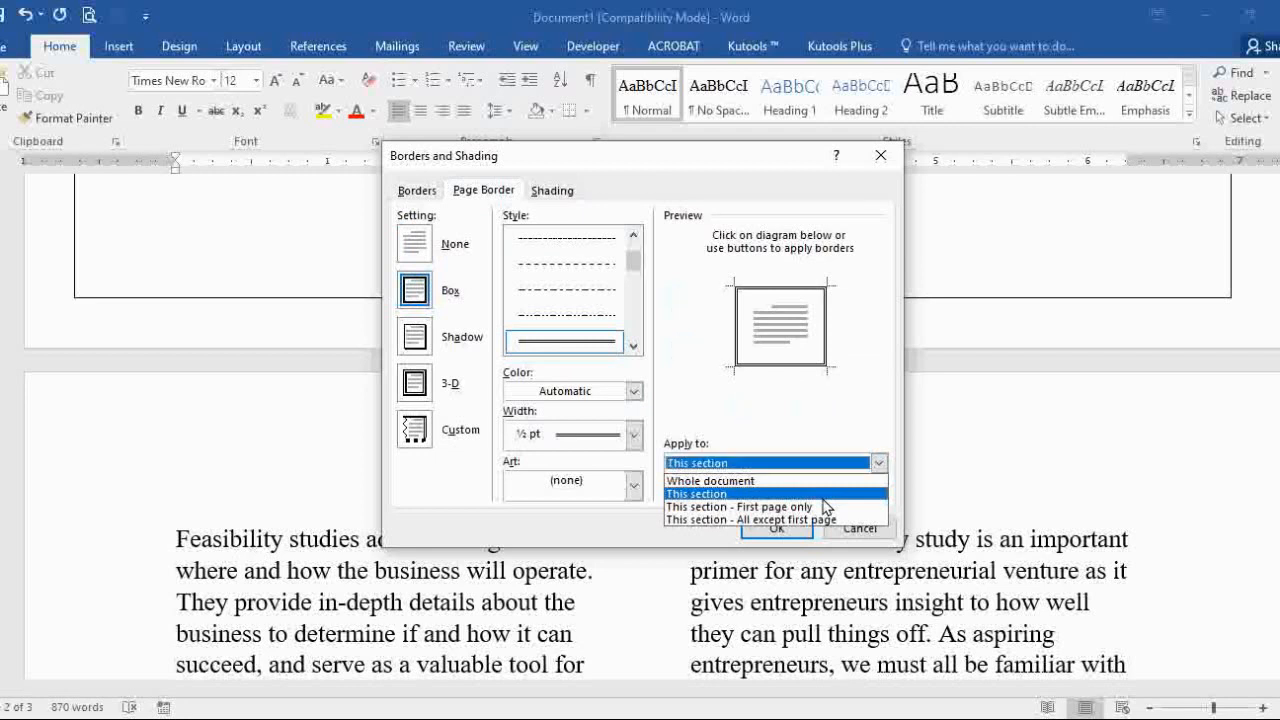
pyautogui.click(785, 527)
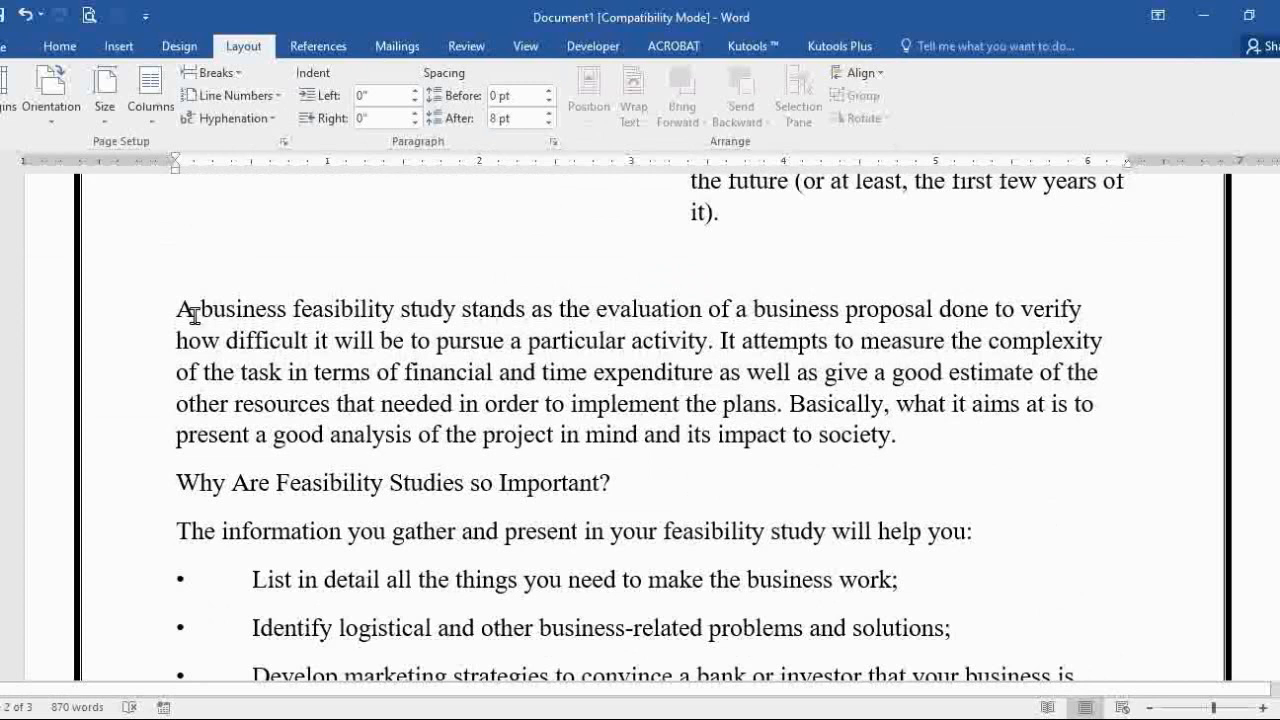
# - Add an empty line above the paragraph beginning "A business feasibility study stands as" and insert a table with four columns and one row there
pyautogui.click(174, 318)
pyautogui.press('Return')
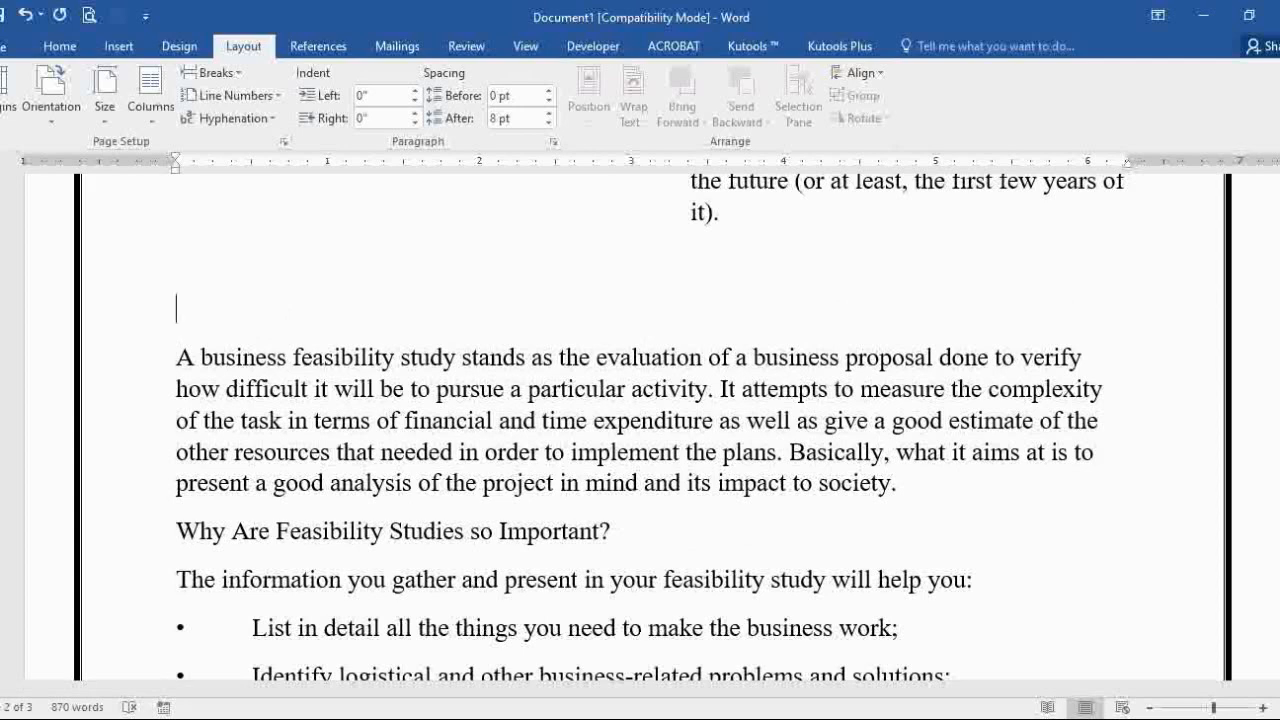
pyautogui.click(60, 47)
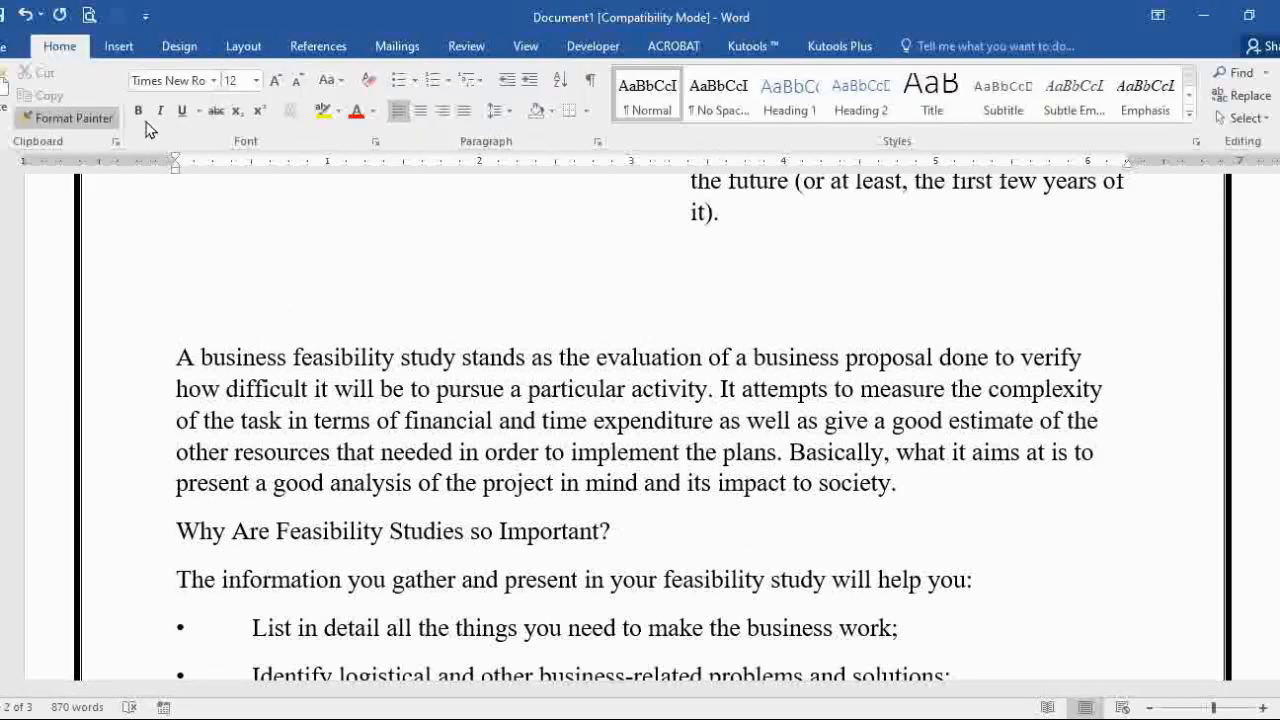
pyautogui.click(119, 46)
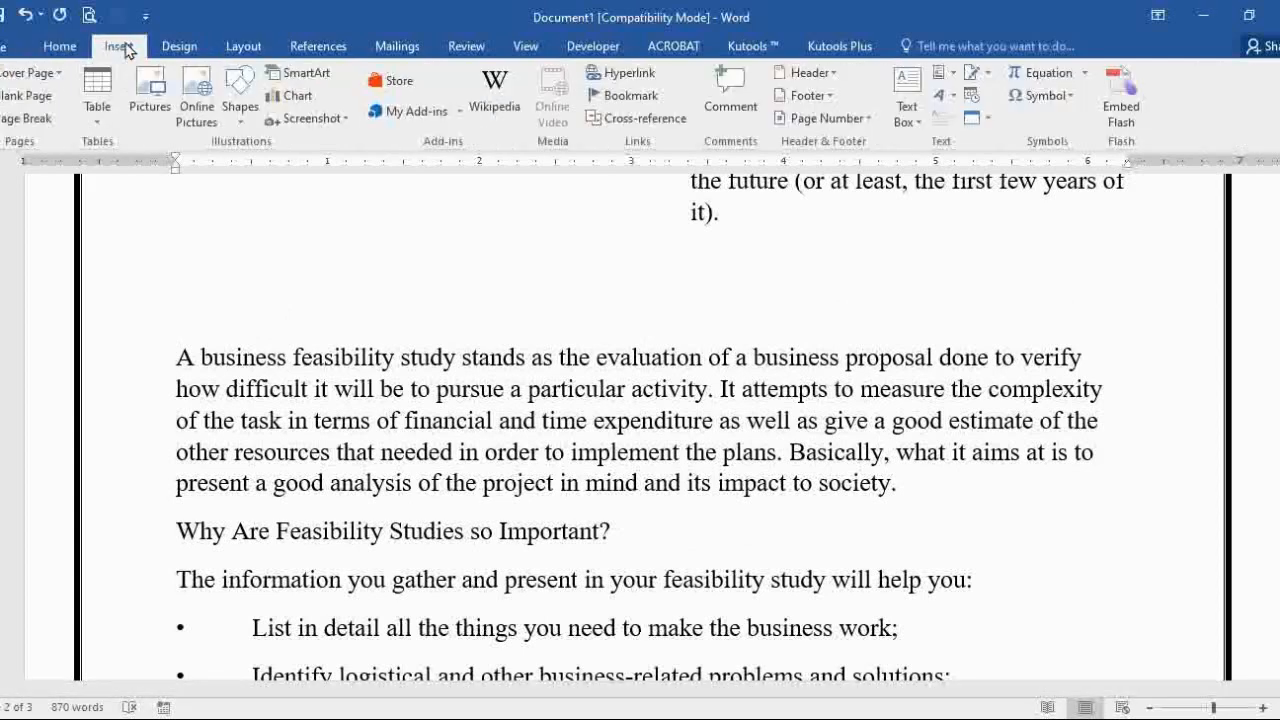
pyautogui.click(104, 125)
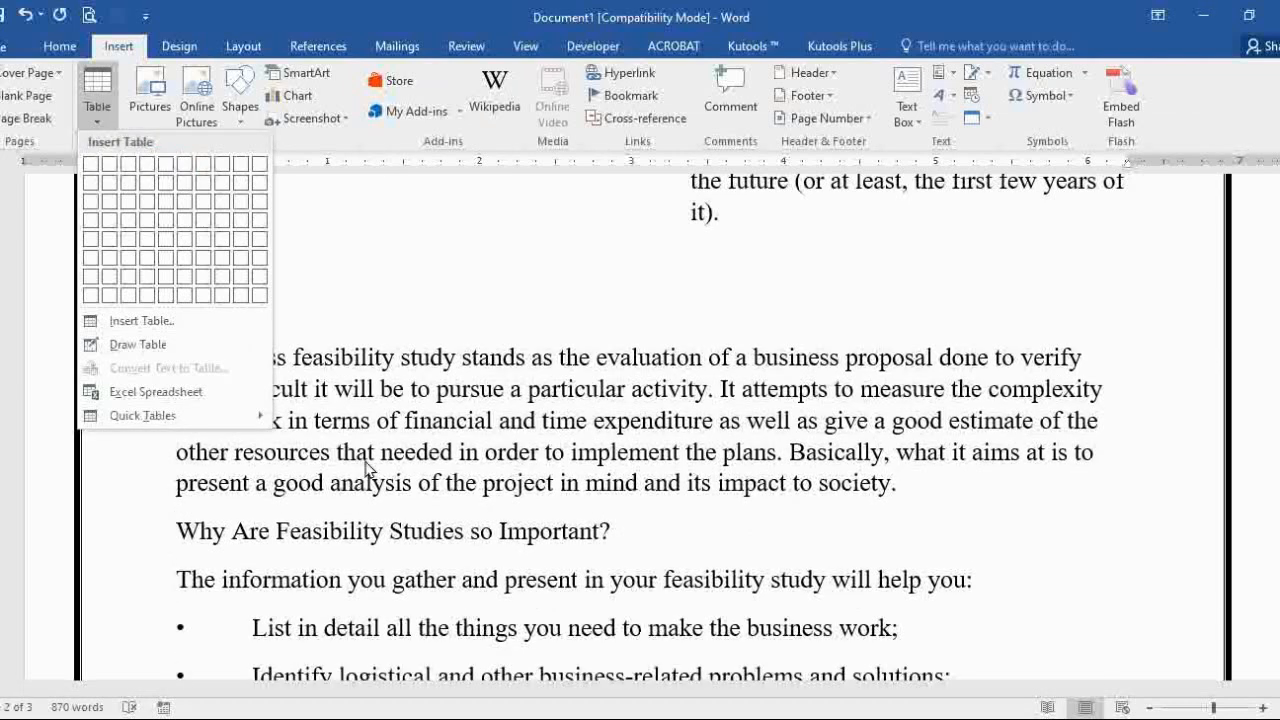
pyautogui.click(147, 164)
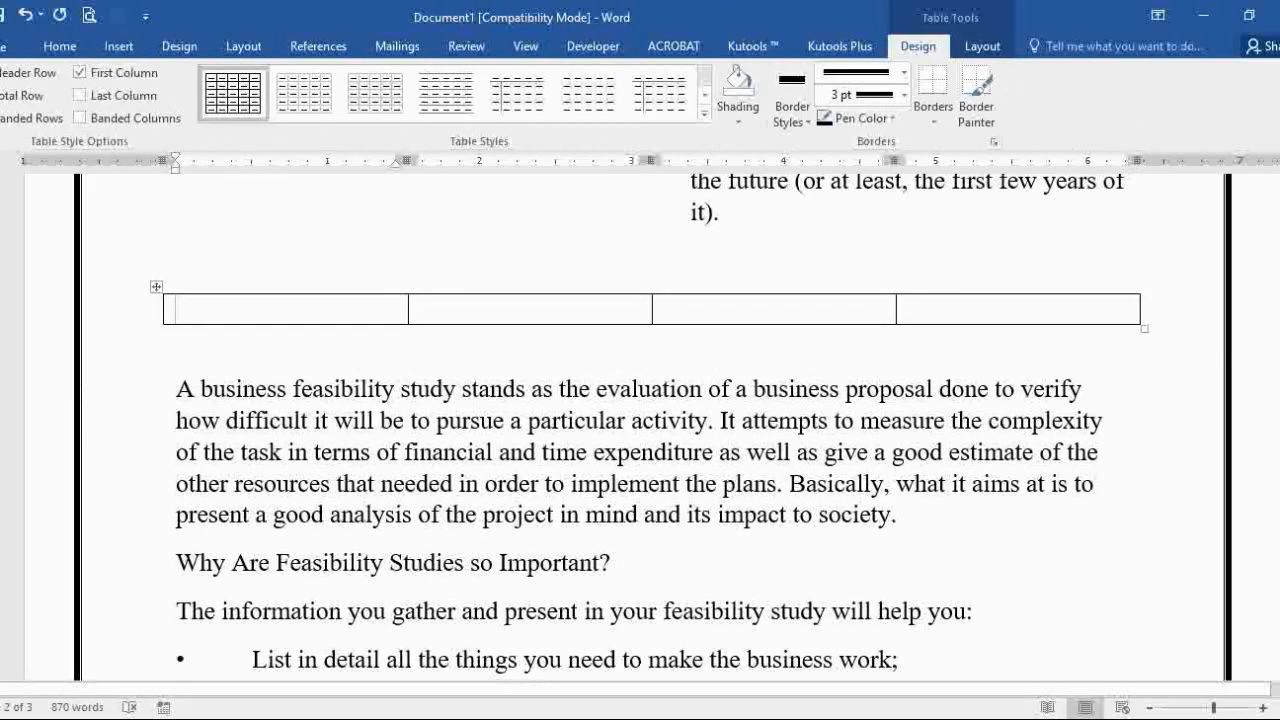
# - Try moving the first and second inner column borders of the table, and undo these changes together with the table insertion
pyautogui.click(405, 318)
pyautogui.click(408, 311)
pyautogui.moveTo(408, 310); pyautogui.dragTo(356, 308)
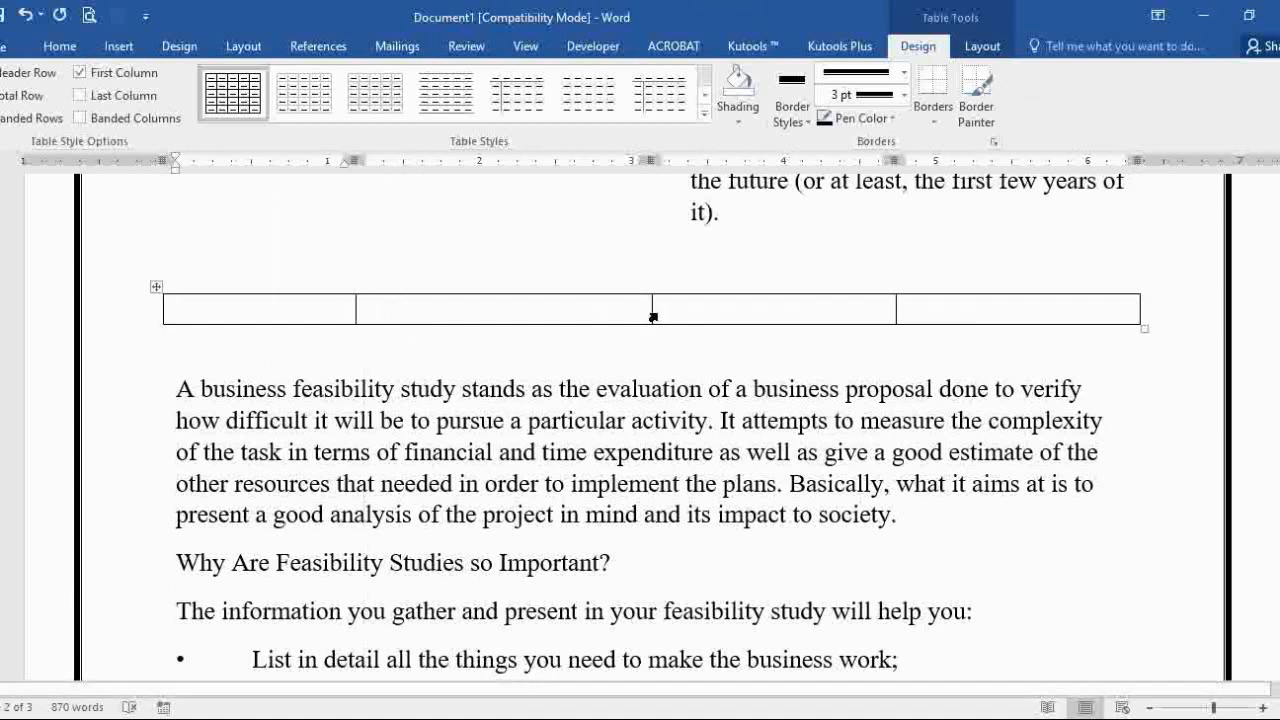
pyautogui.moveTo(651, 312); pyautogui.dragTo(717, 312)
pyautogui.hotkey('ctrl', 'z')
pyautogui.hotkey('ctrl', 'z')
pyautogui.hotkey('ctrl', 'z')
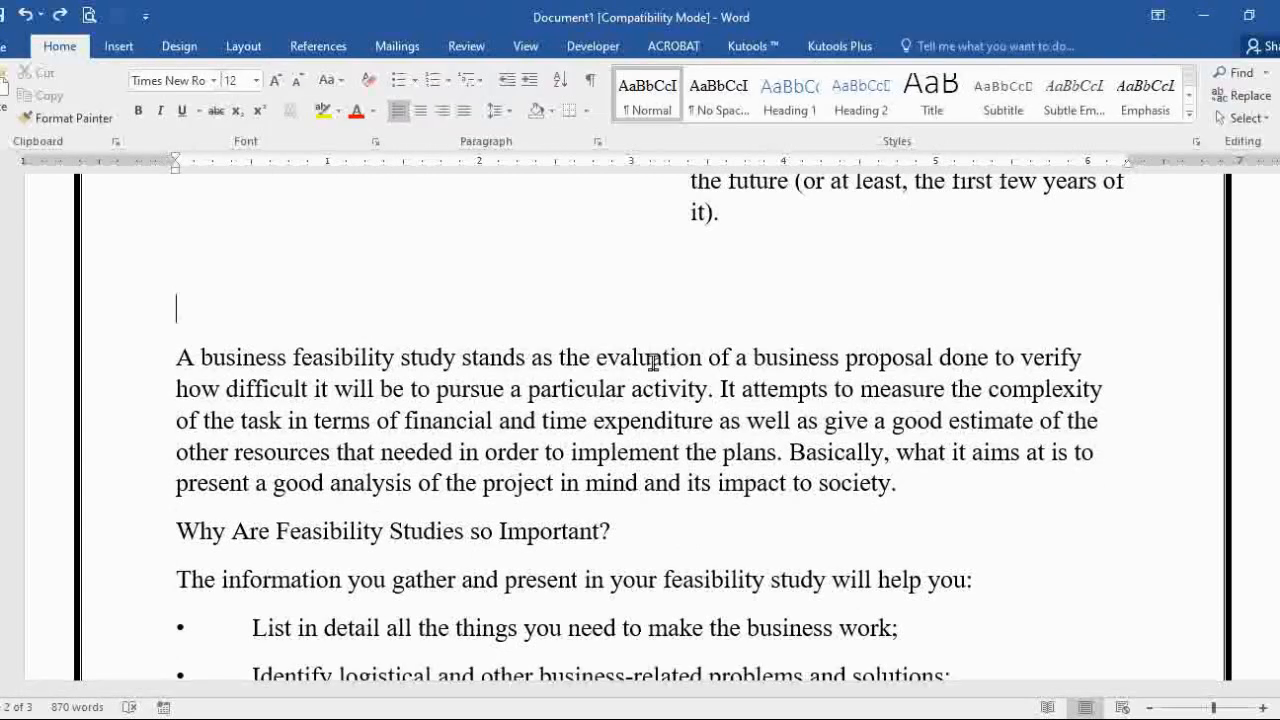
# - Create a three-column, one-row table on the empty line from a row of equals signs divided and enclosed by four plus signs
pyautogui.write('+============')
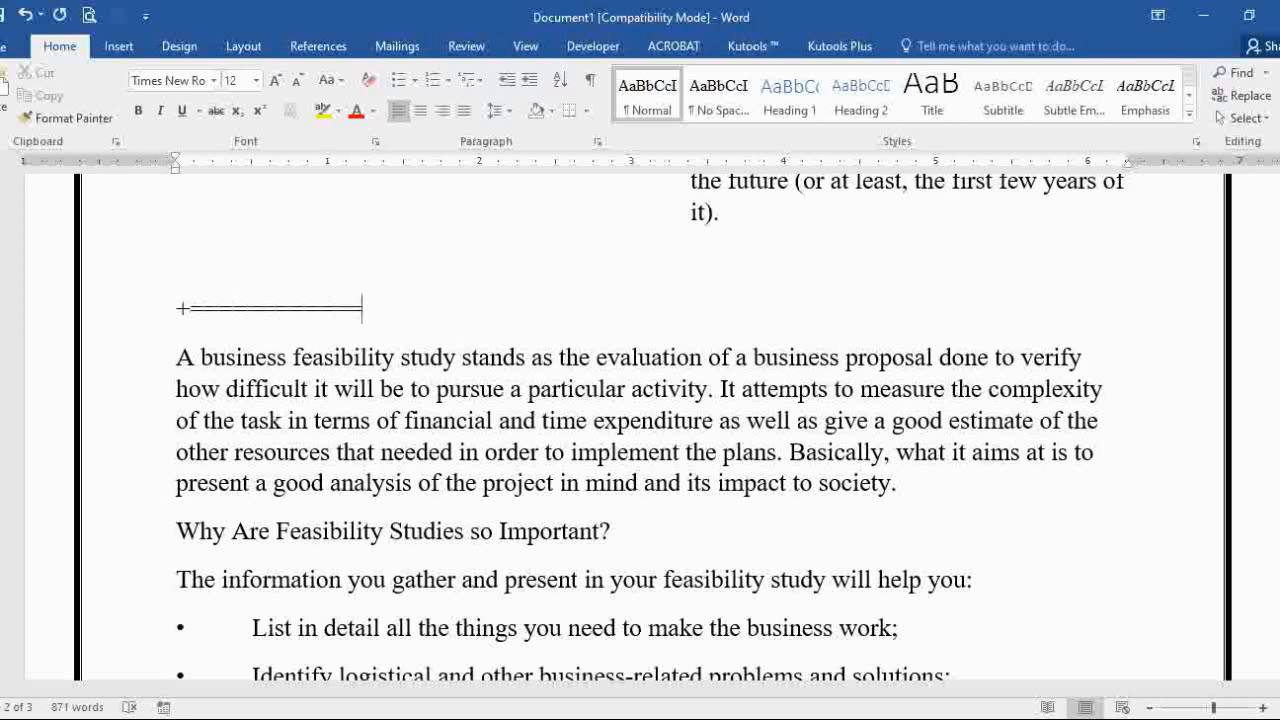
pyautogui.write('+================')
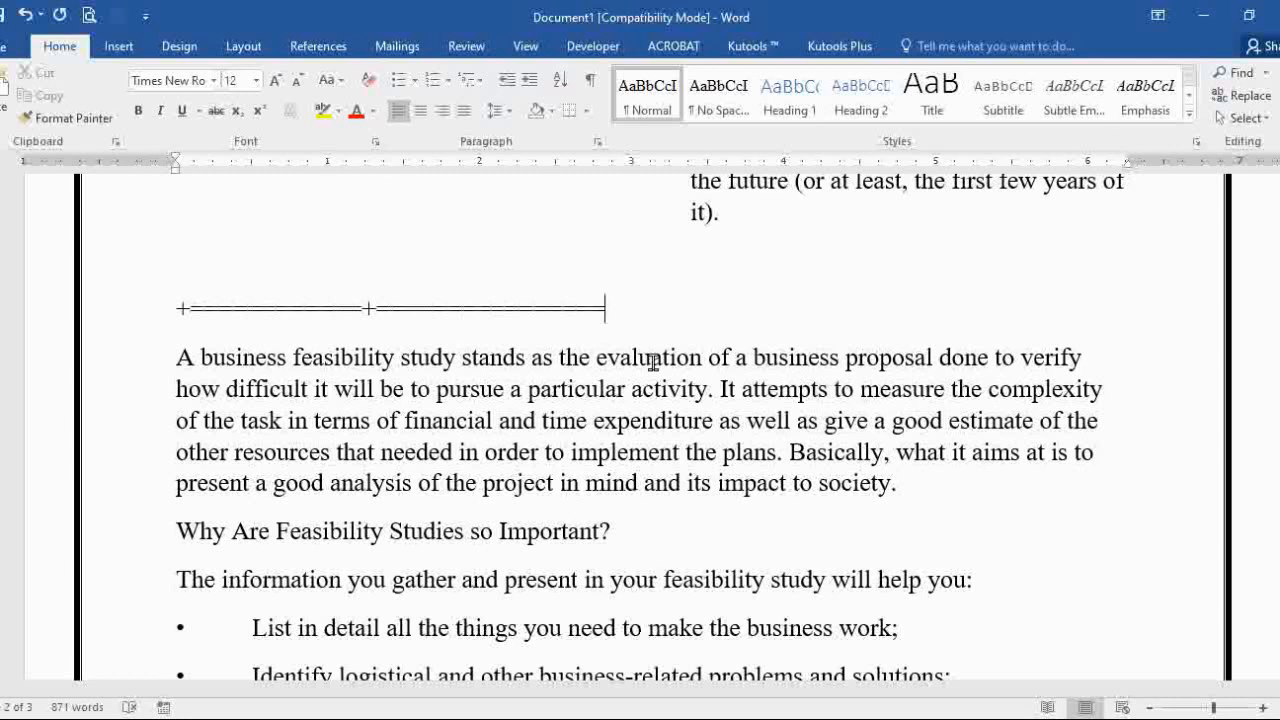
pyautogui.write('+=============')
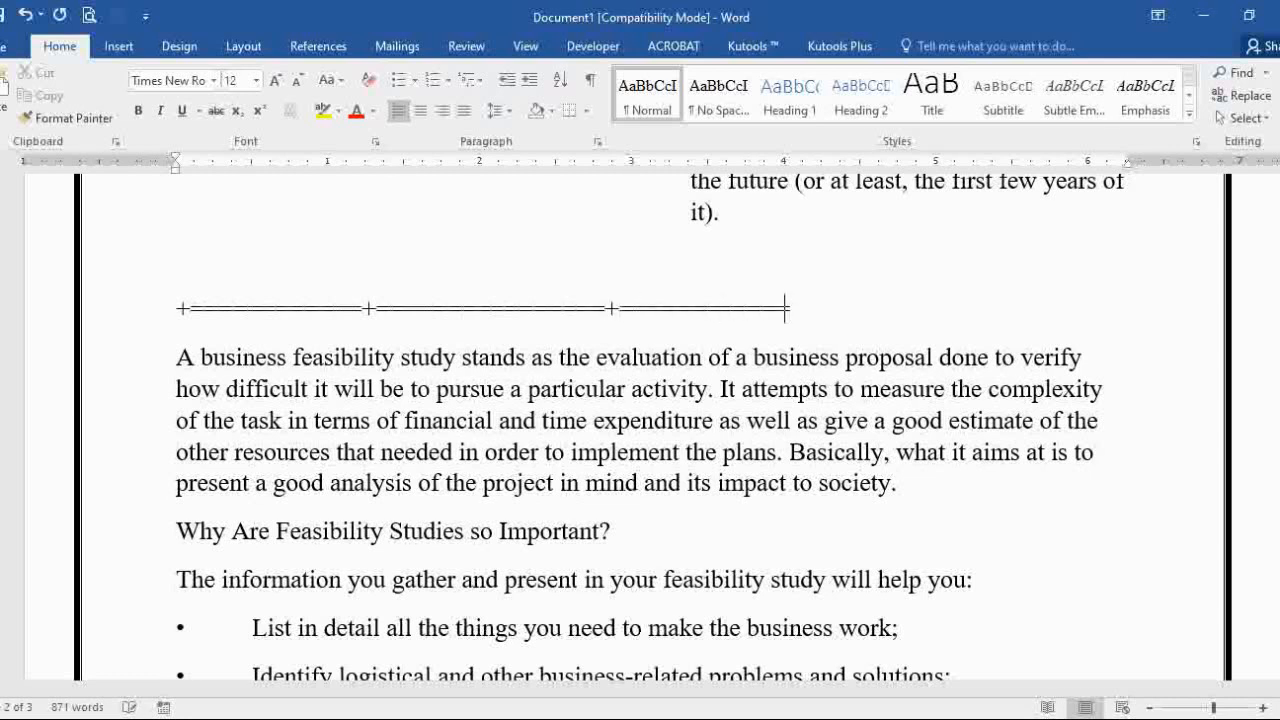
pyautogui.write('+')
pyautogui.press('Return')
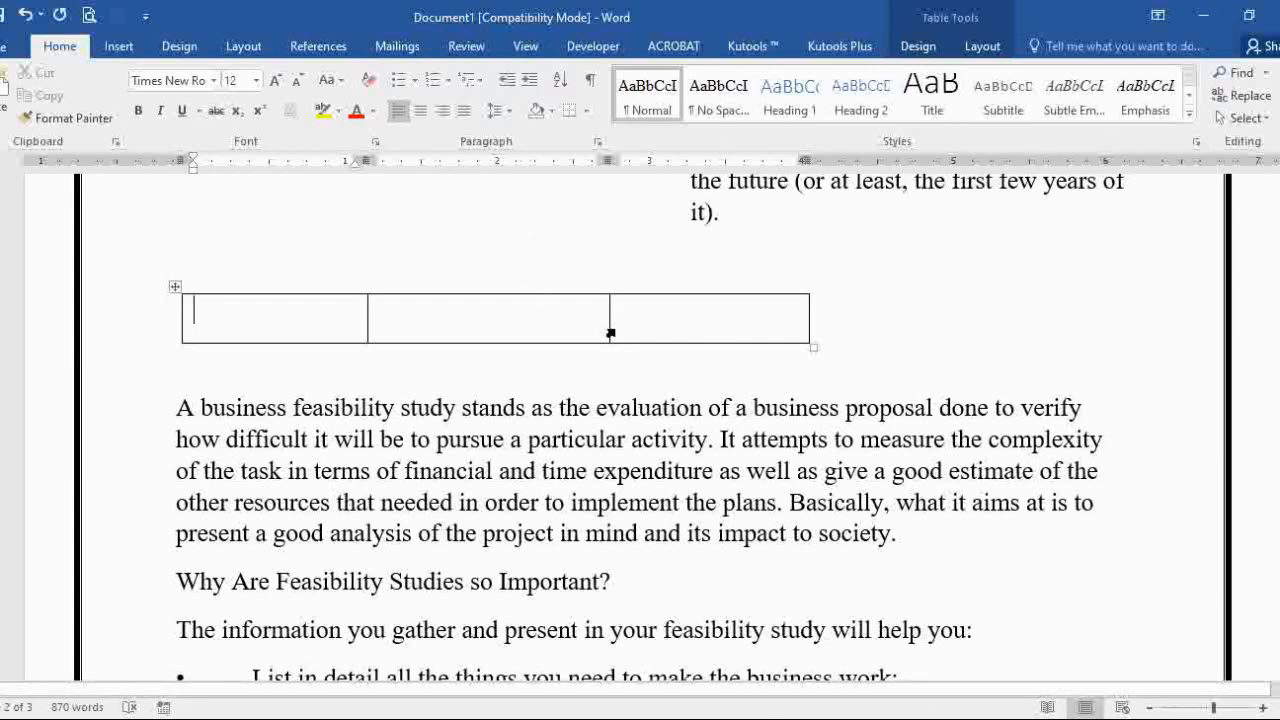
# - Undo the conversion into a table and delete the line of plus and equals signs
pyautogui.hotkey('ctrl', 'z')
pyautogui.hotkey('ctrl', 'z')
pyautogui.click(102, 316)
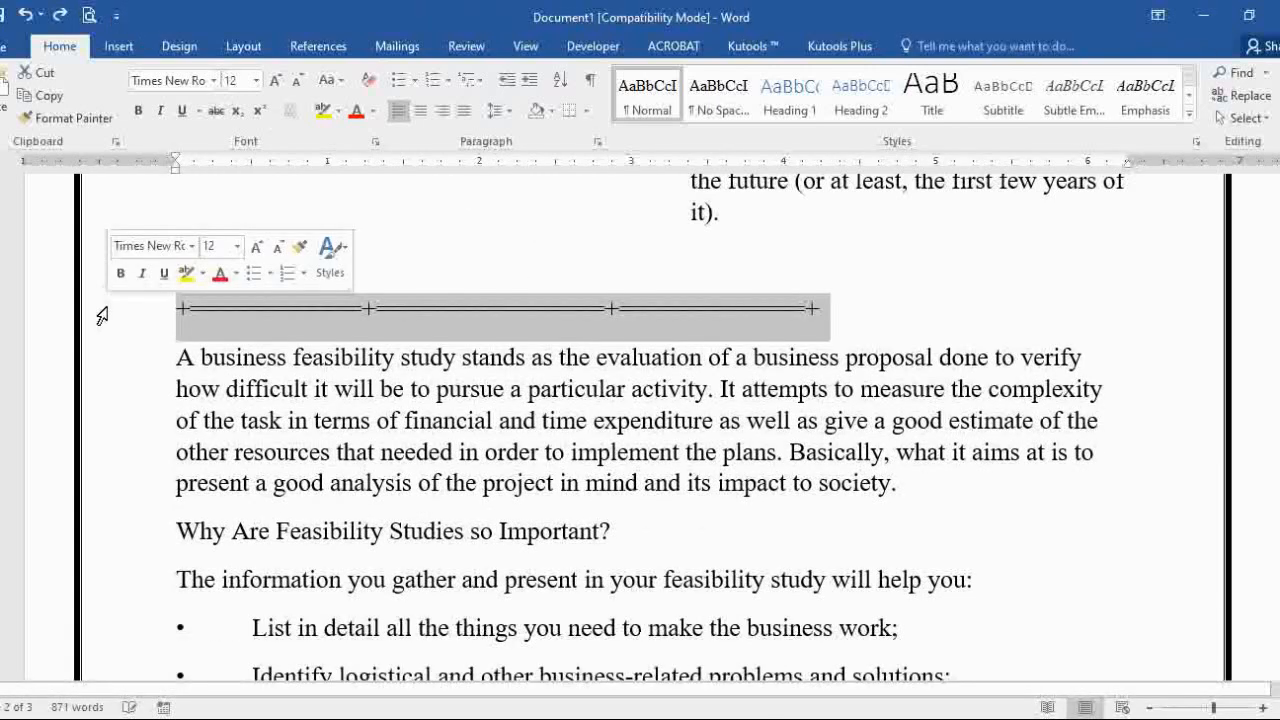
pyautogui.press('Delete')
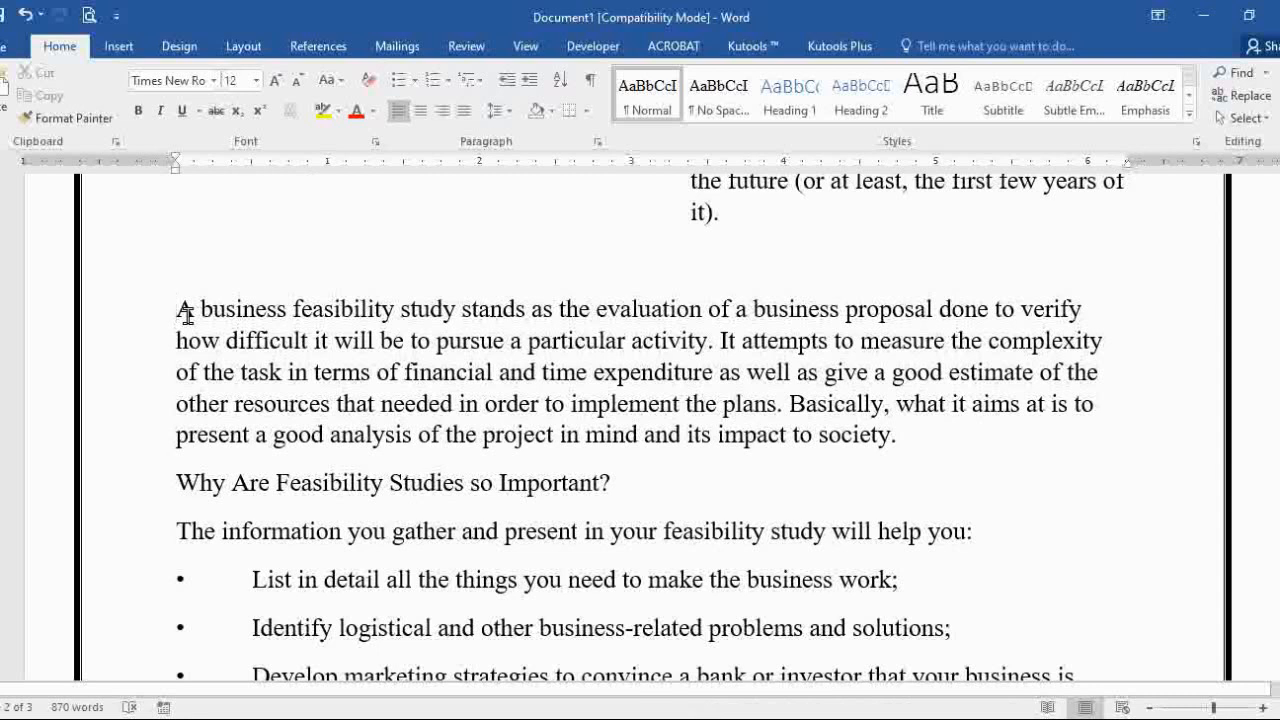
# - Add a line reading 65+48 above the paragraph beginning "A business feasibility study stands as" and select it
pyautogui.press('Return')
pyautogui.press('Up')
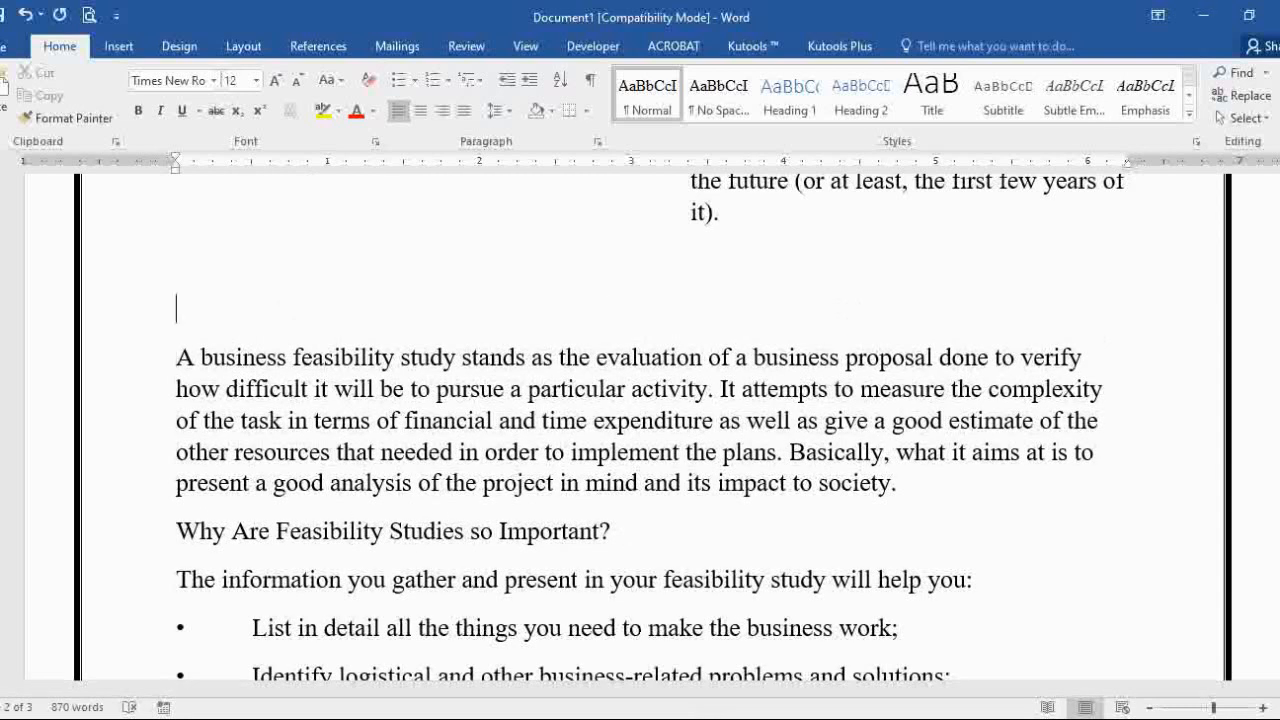
pyautogui.write('65+48')
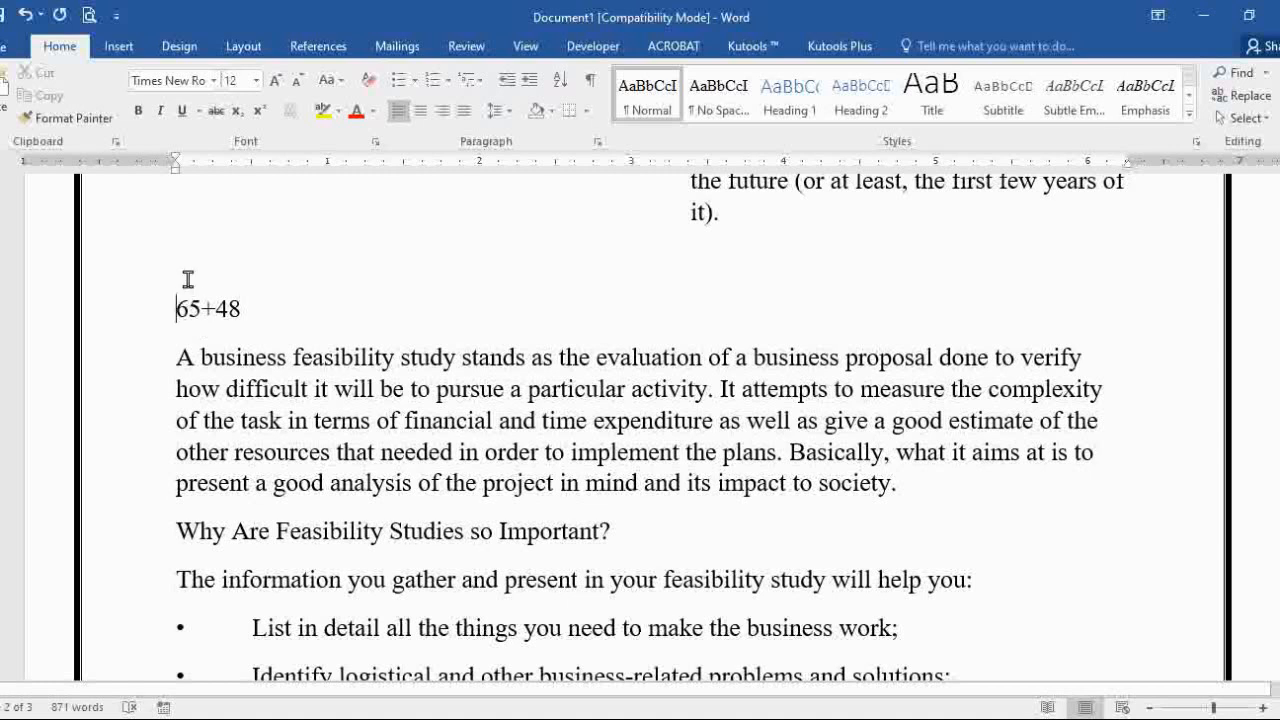
pyautogui.click(165, 327)
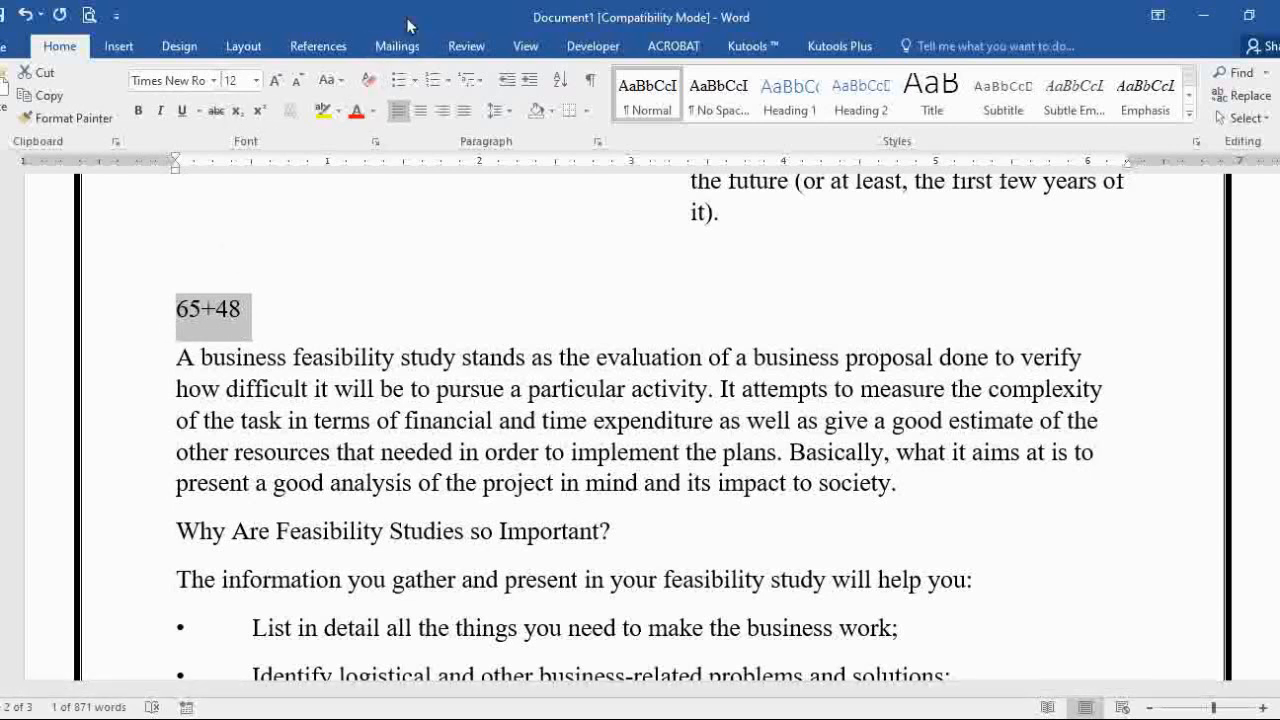
# - Add the Calculate command from All Commands to the Quick Access Toolbar
pyautogui.rightClick(403, 52)
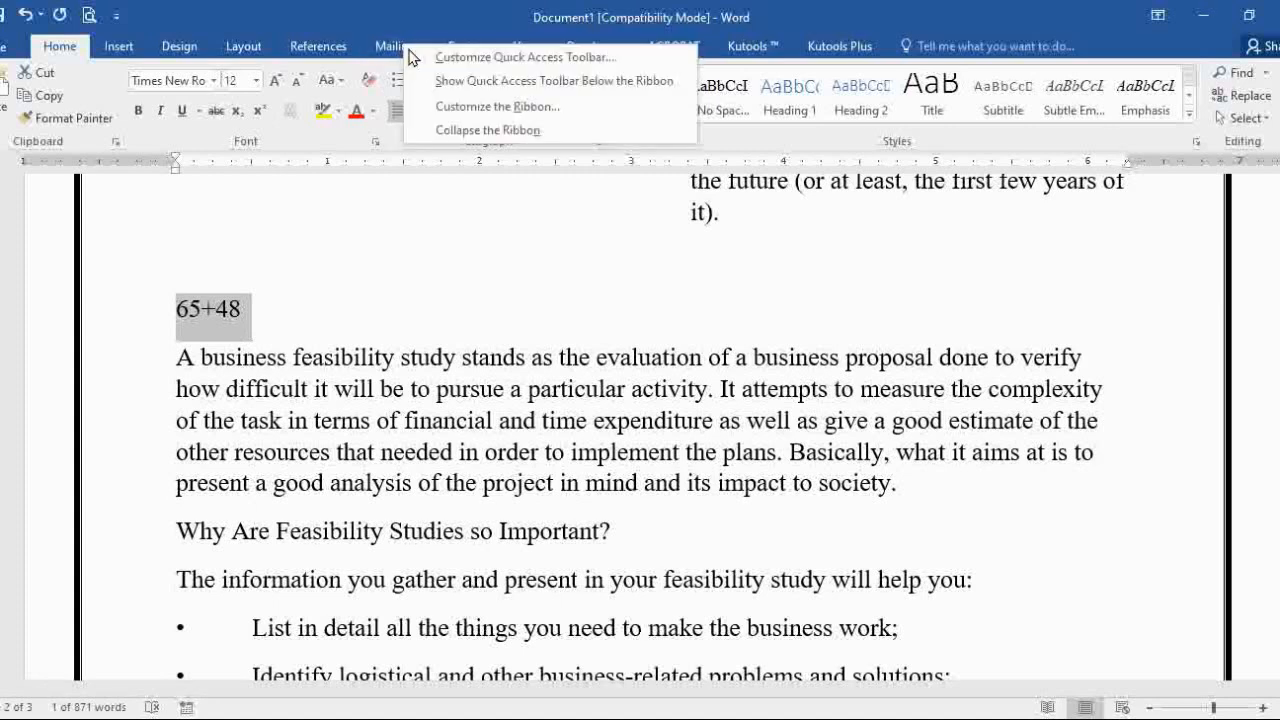
pyautogui.click(418, 56)
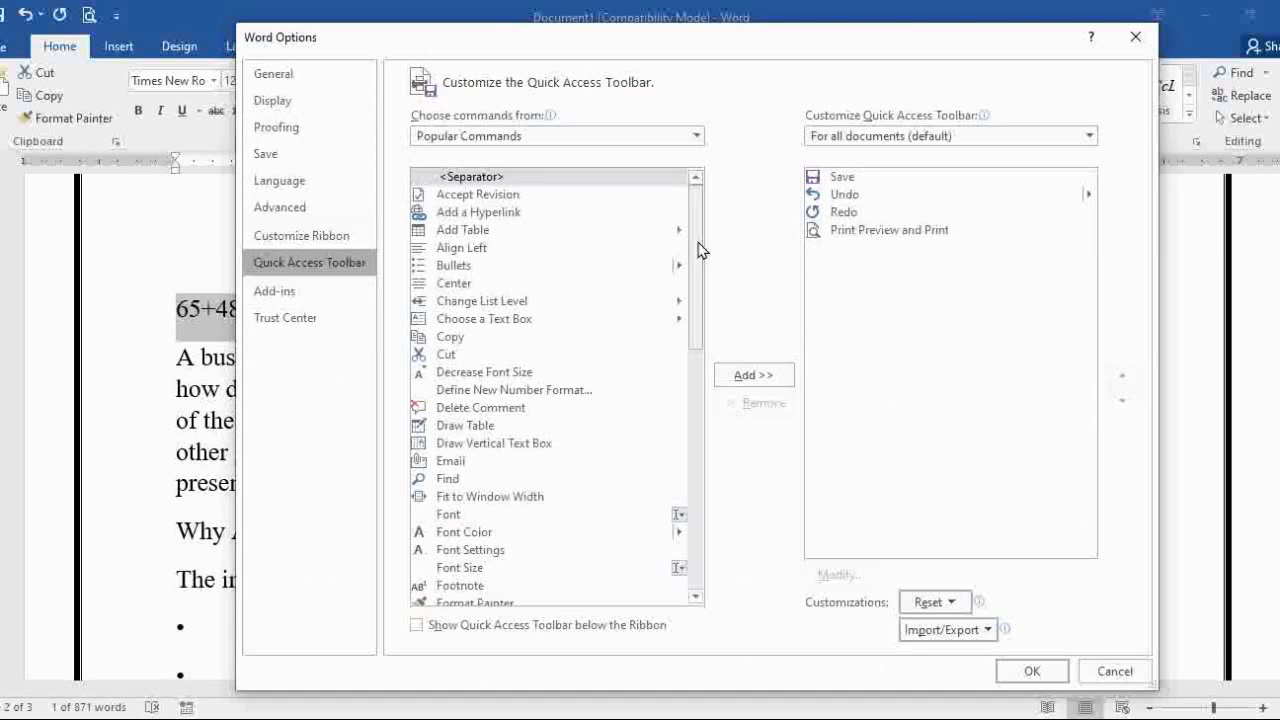
pyautogui.click(696, 136)
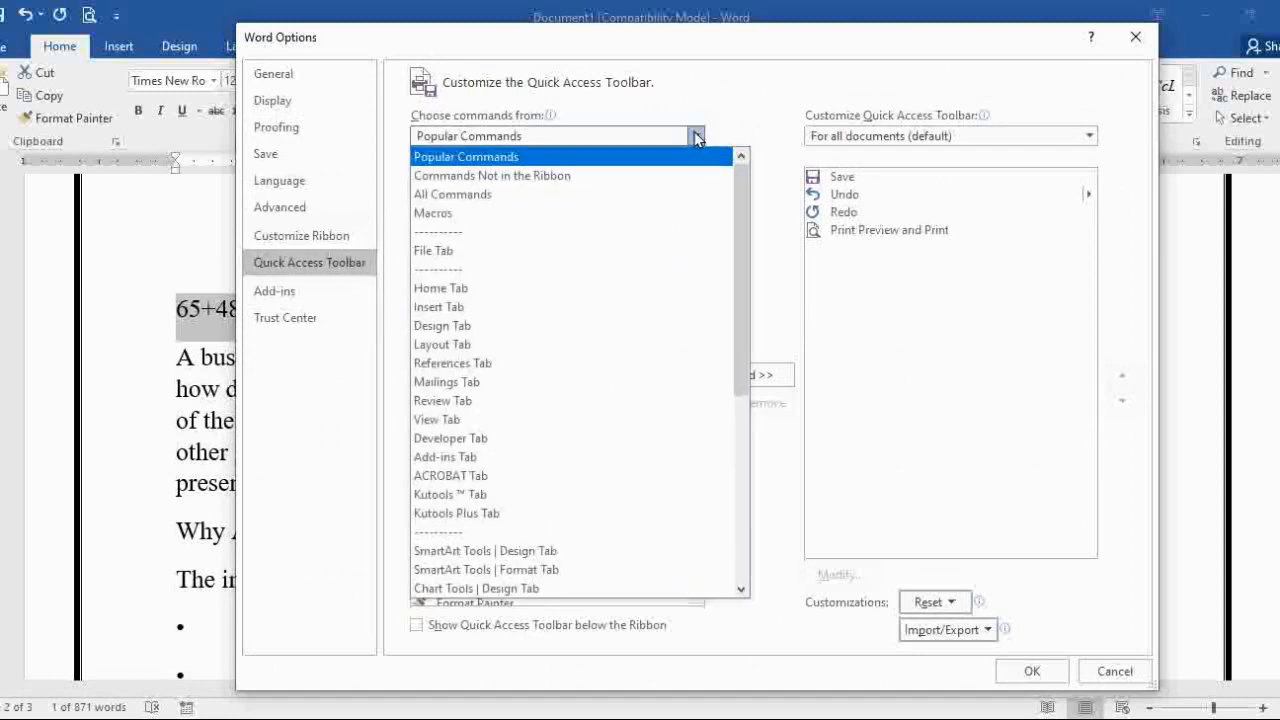
pyautogui.click(556, 196)
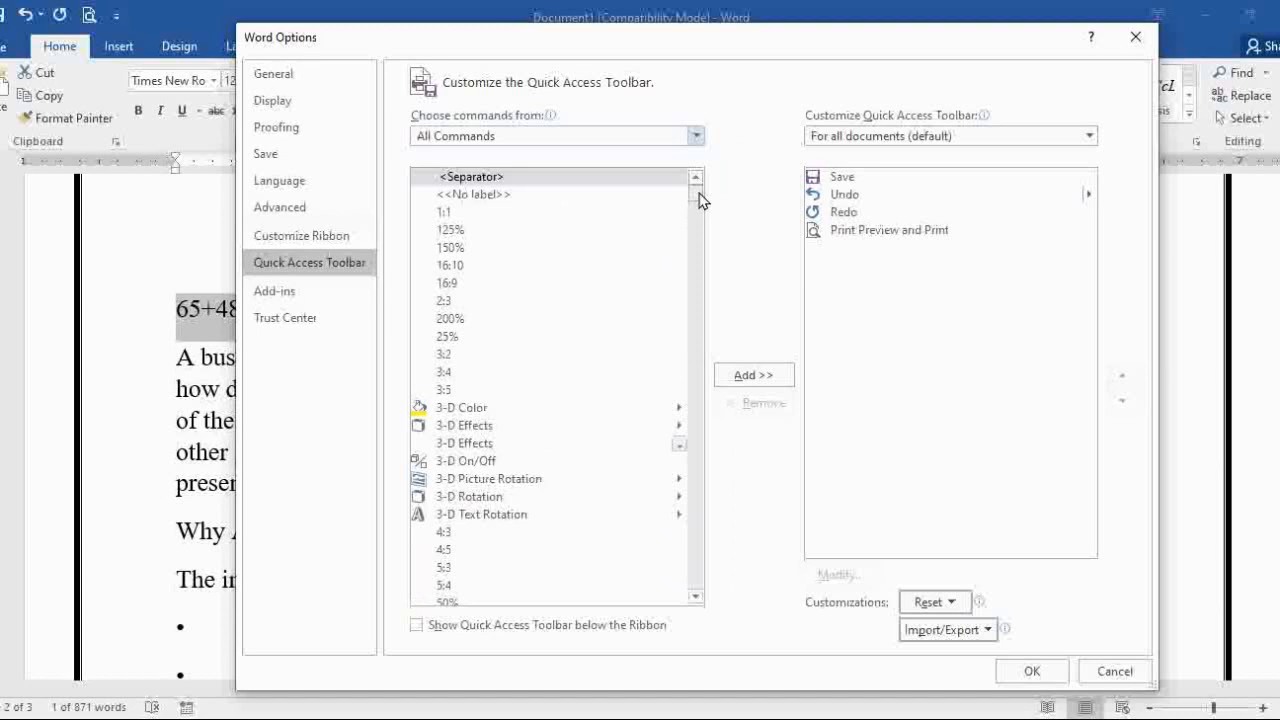
pyautogui.moveTo(699, 200); pyautogui.dragTo(699, 243)
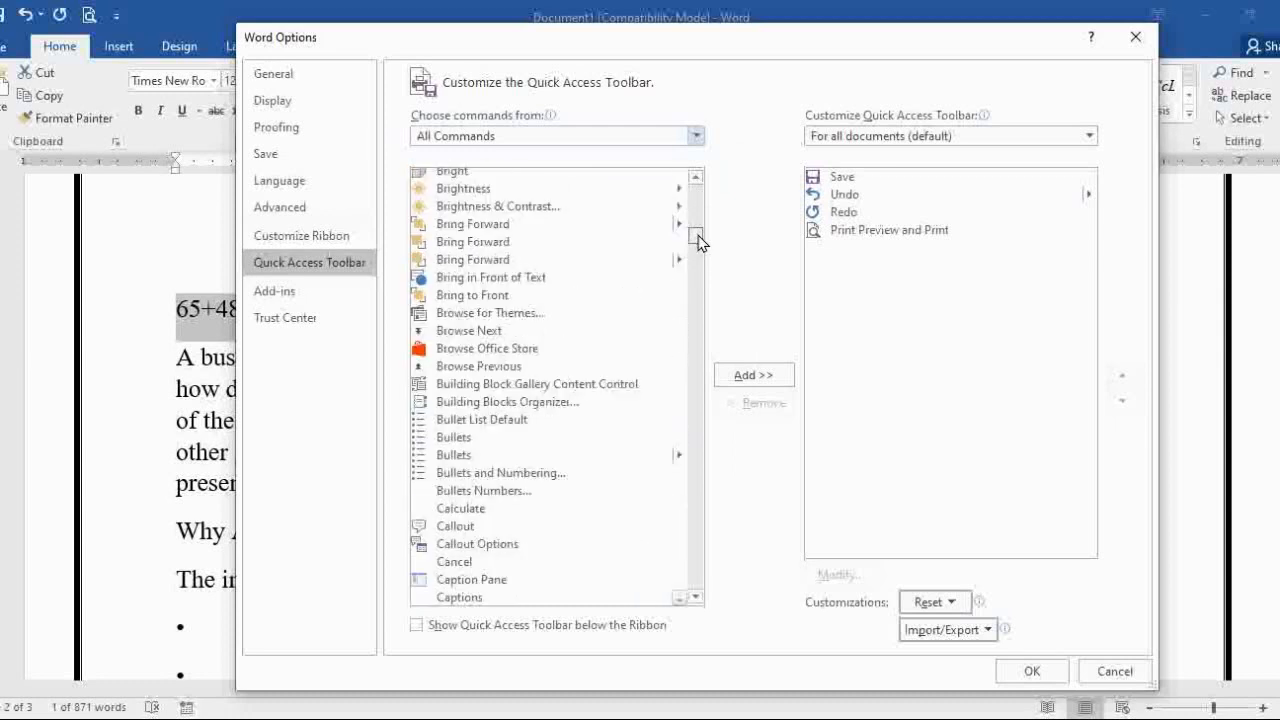
pyautogui.click(457, 512)
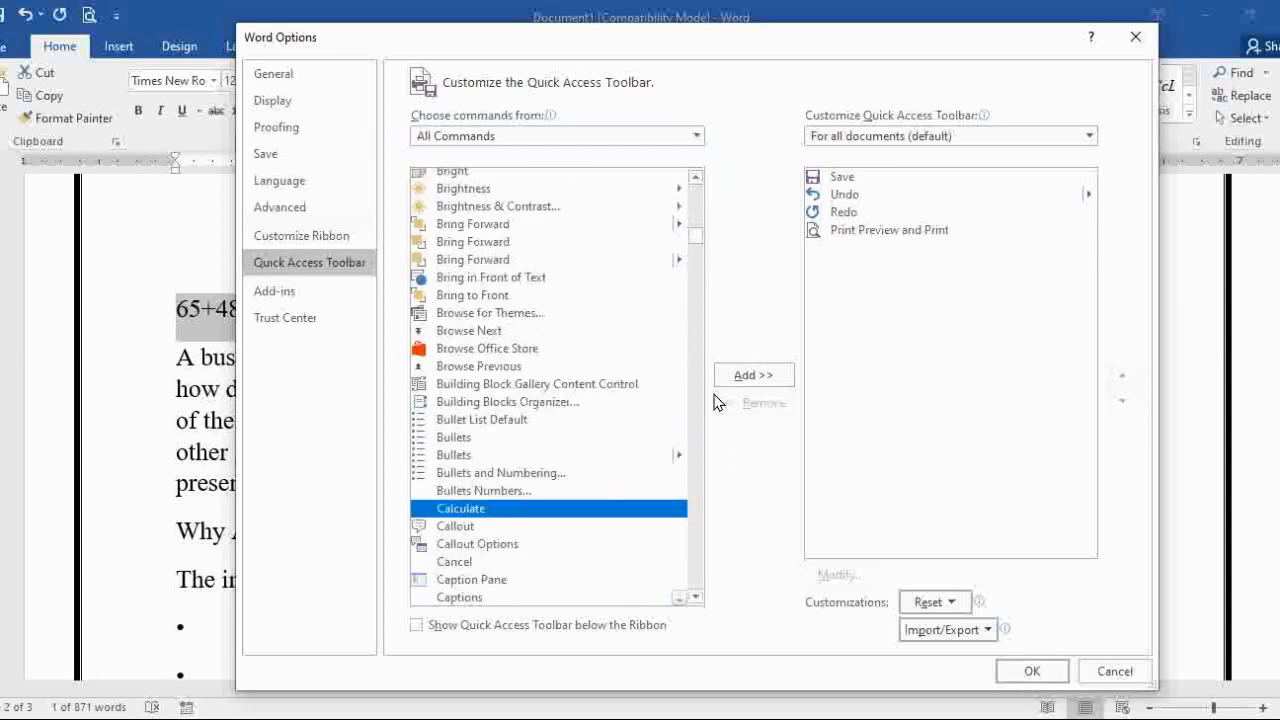
pyautogui.click(742, 377)
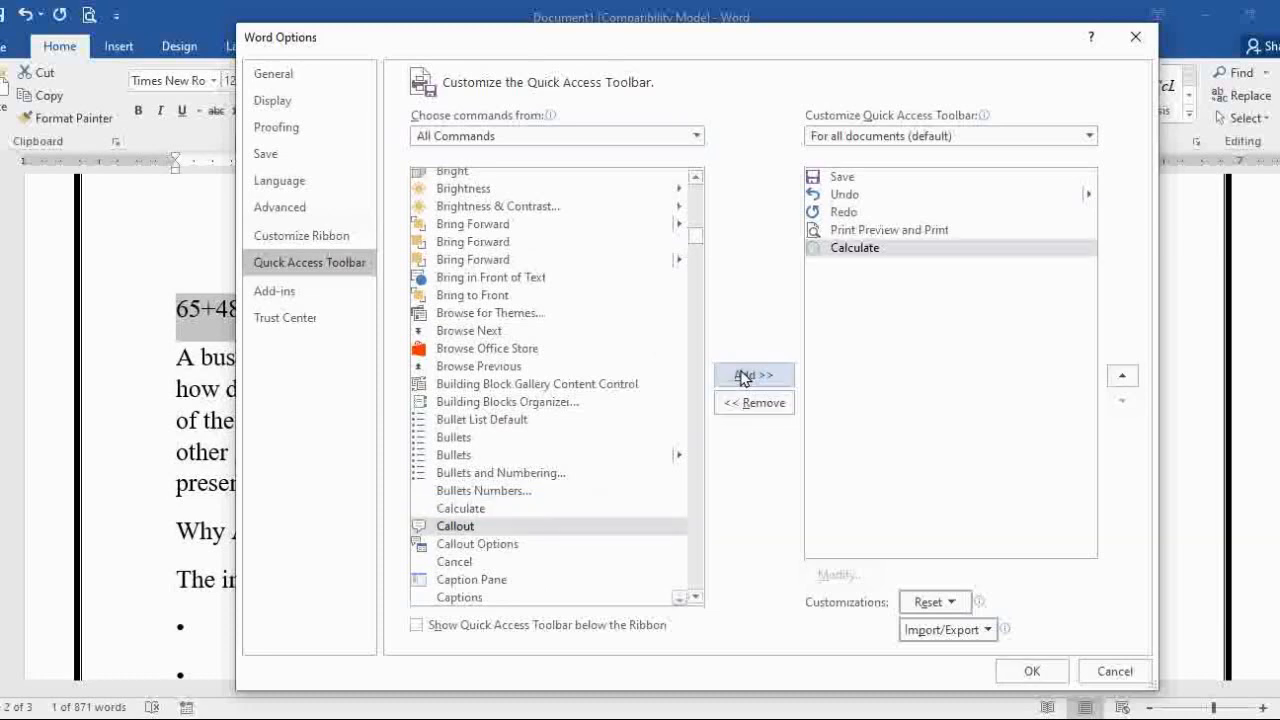
pyautogui.click(1031, 673)
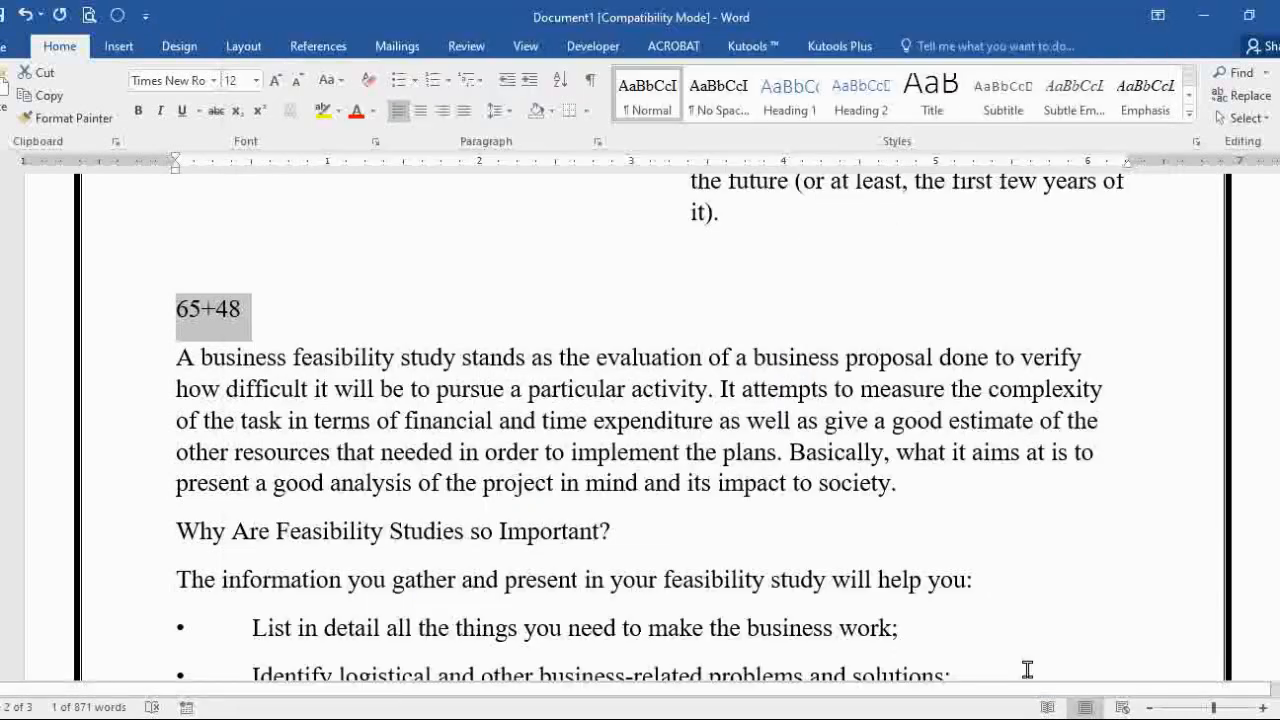
# - Run Calculate on the selected expression 65+48 and append =133 to the line
pyautogui.click(118, 29)
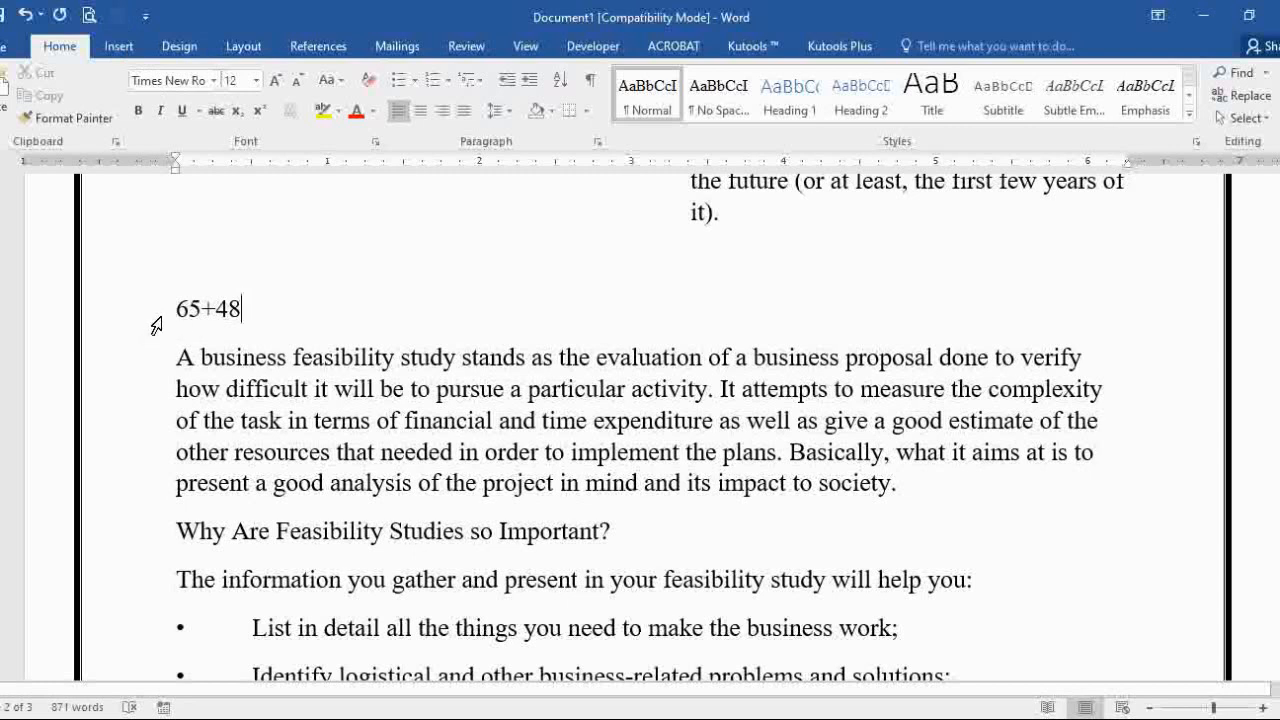
pyautogui.moveTo(173, 309); pyautogui.dragTo(250, 310)
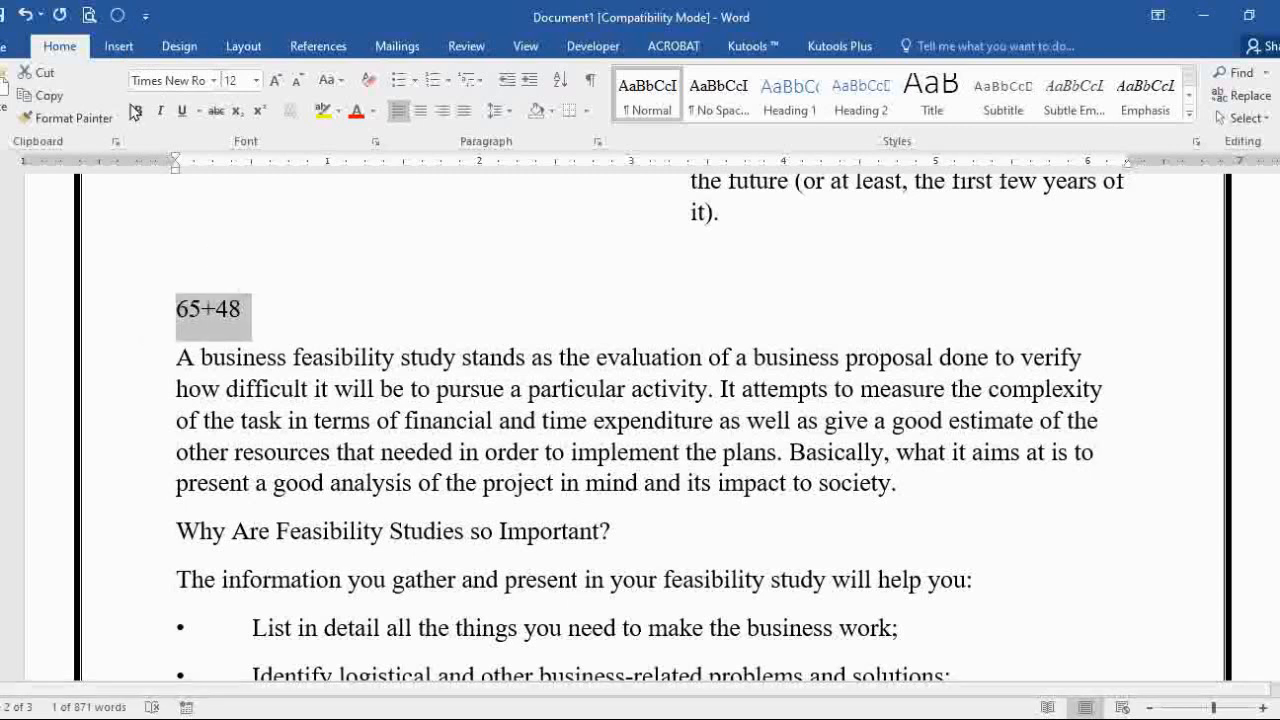
pyautogui.click(118, 17)
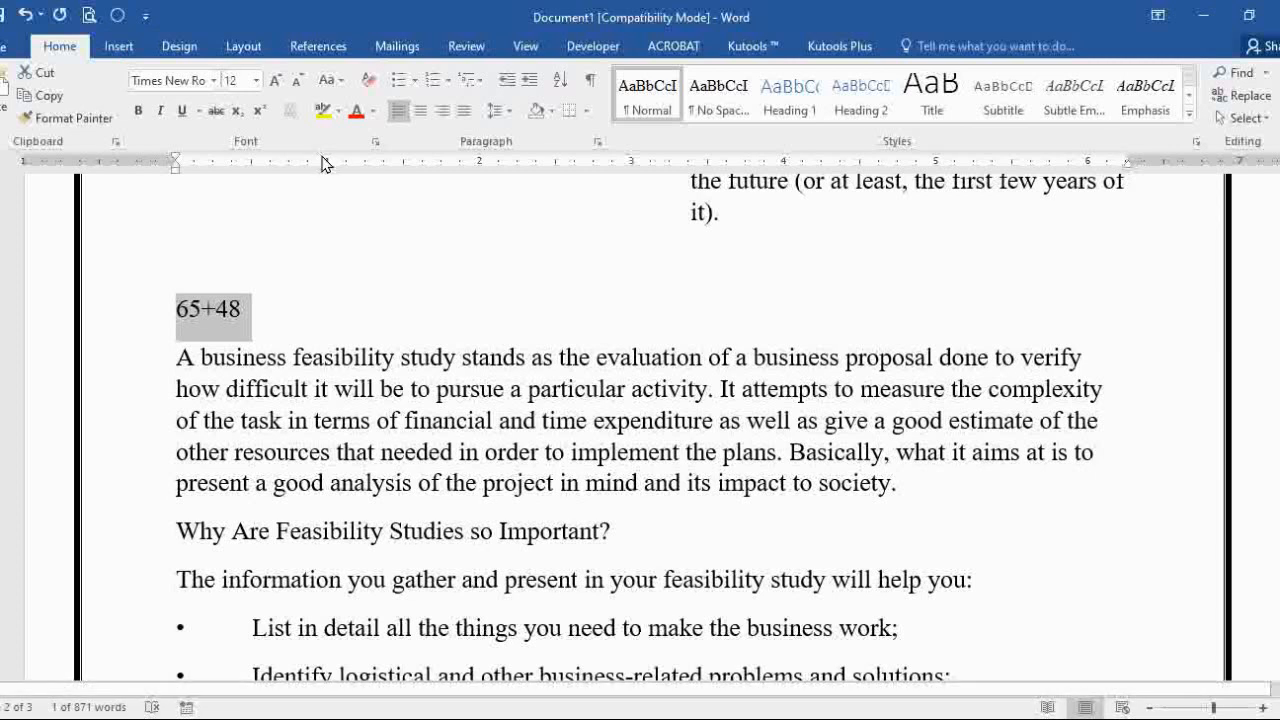
pyautogui.click(118, 15)
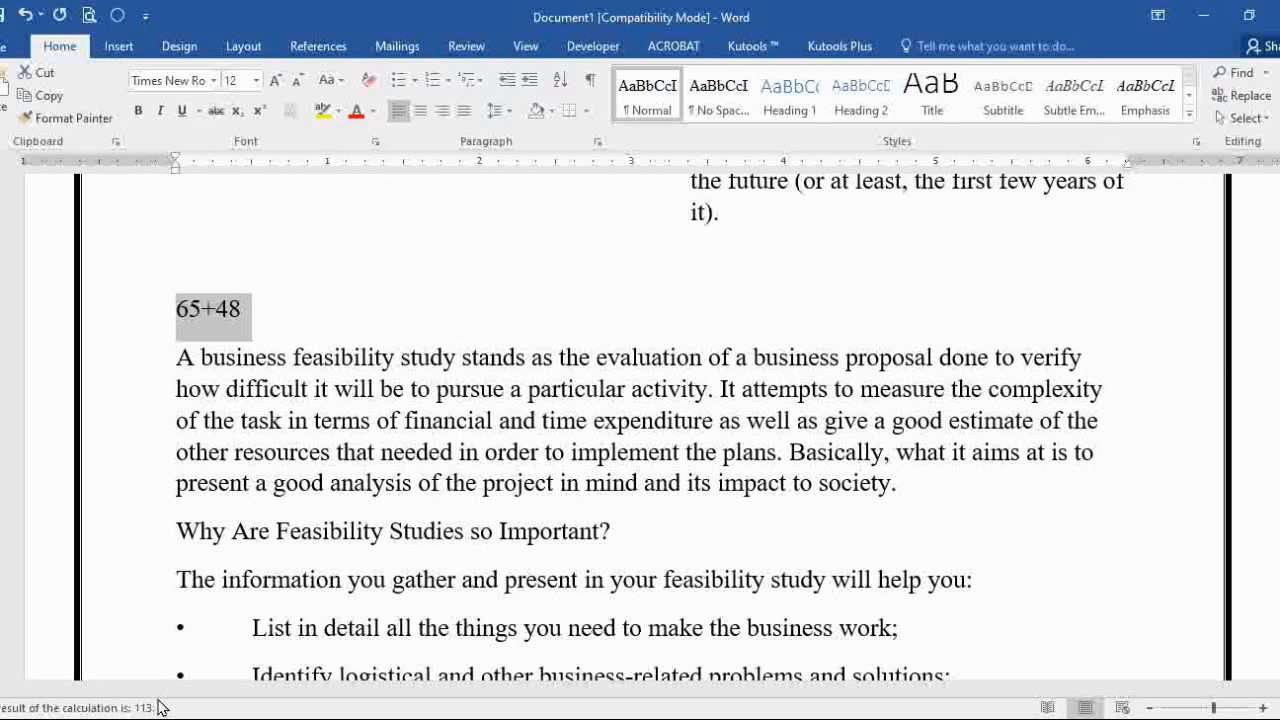
pyautogui.click(273, 308)
pyautogui.write('=133')
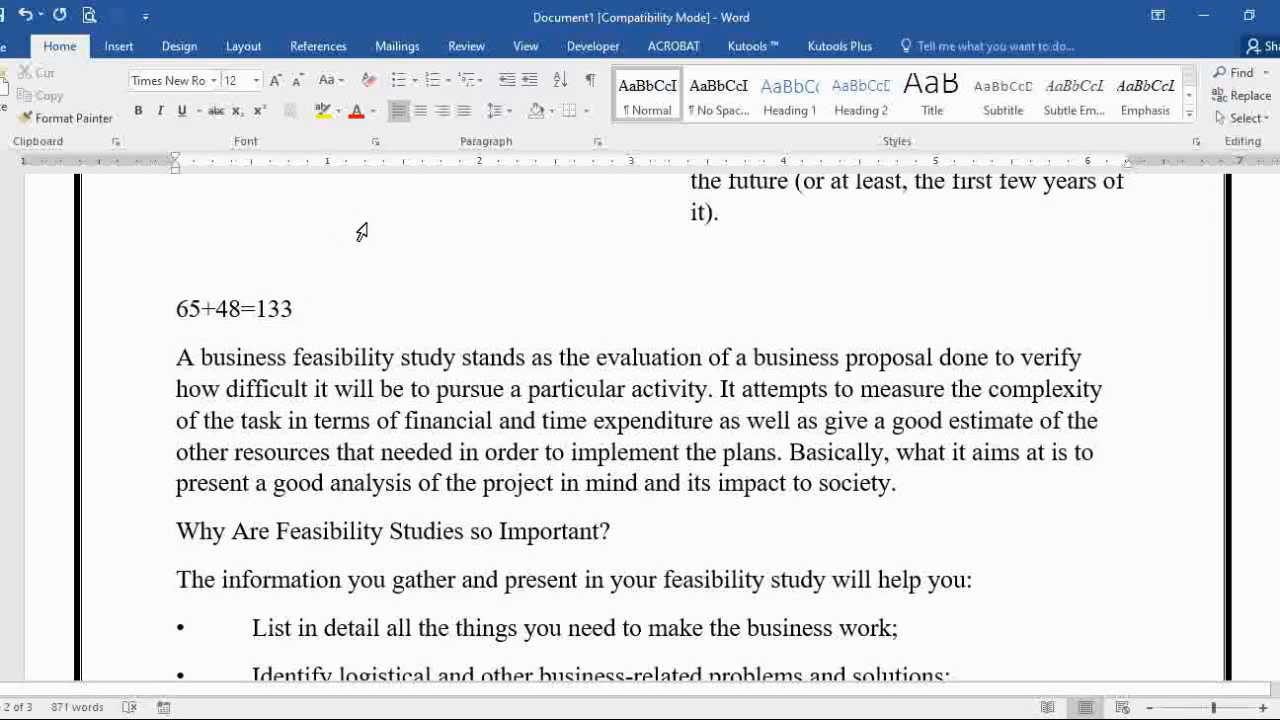
# - Replace the sum line with 65*3+5-9+78 and run Calculate on that expression
pyautogui.click(153, 325)
pyautogui.write('65*')
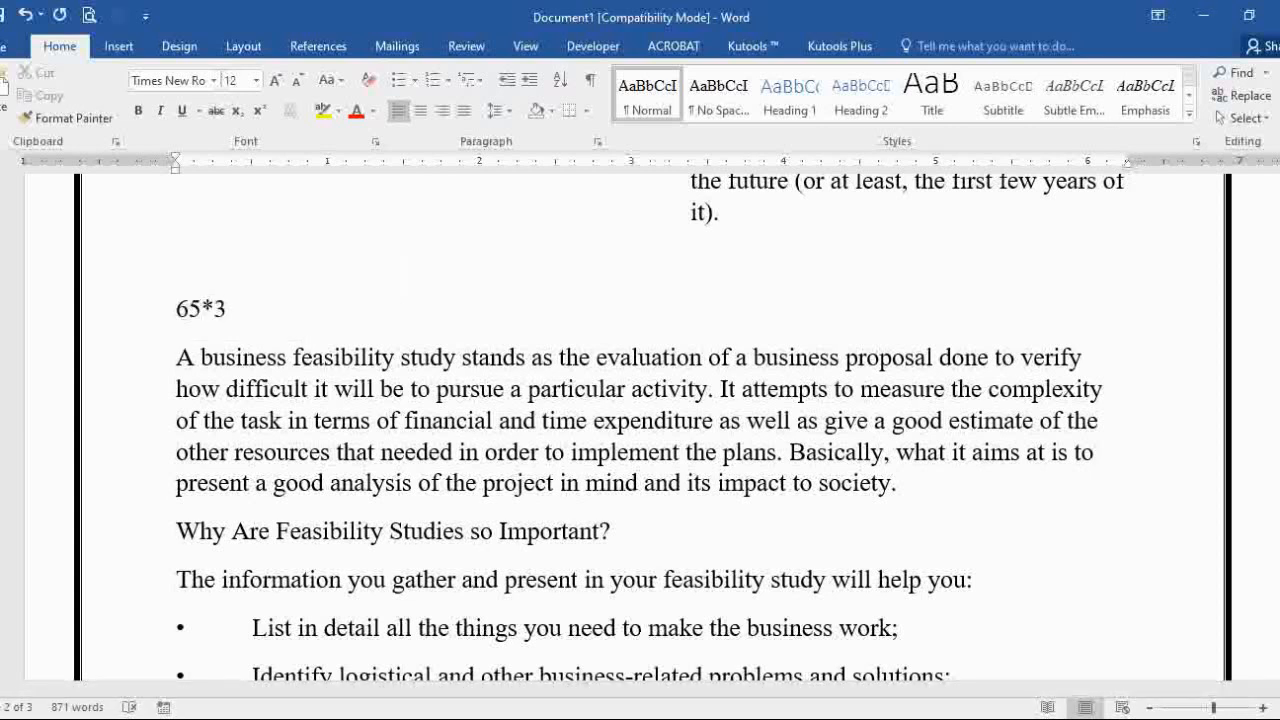
pyautogui.write('3+5-9+78')
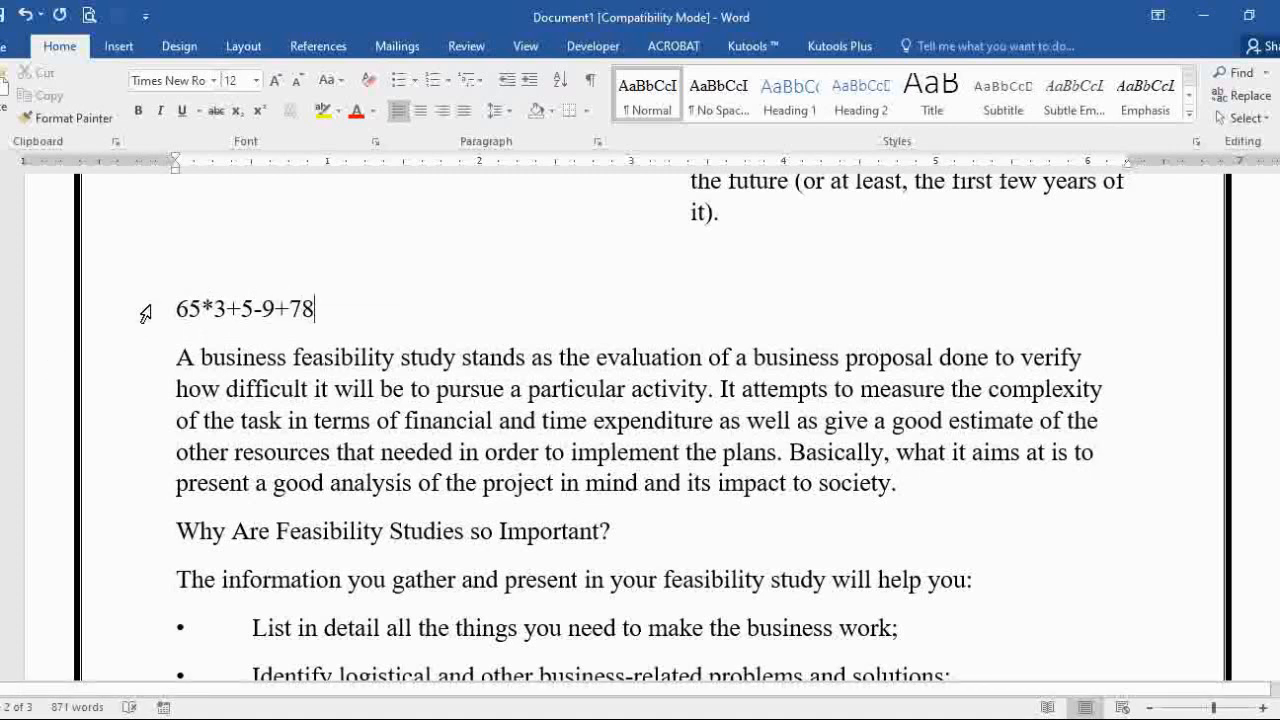
pyautogui.moveTo(178, 305); pyautogui.dragTo(320, 311)
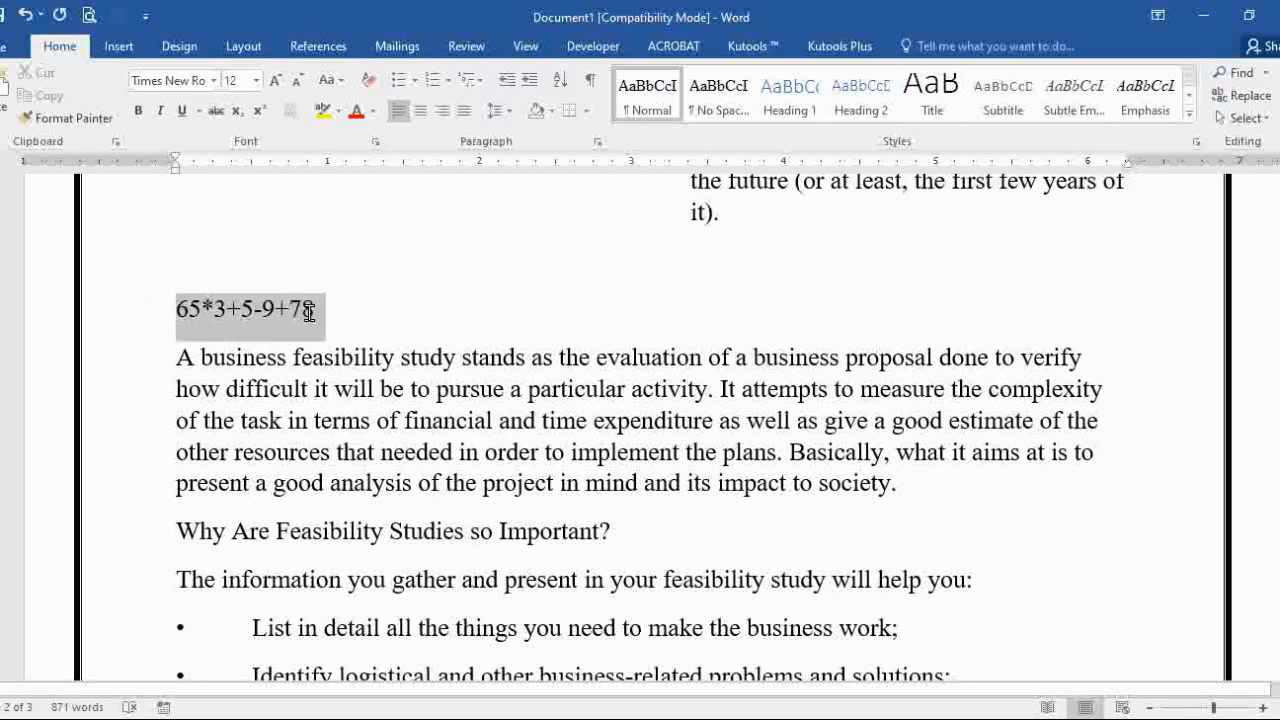
pyautogui.click(118, 16)
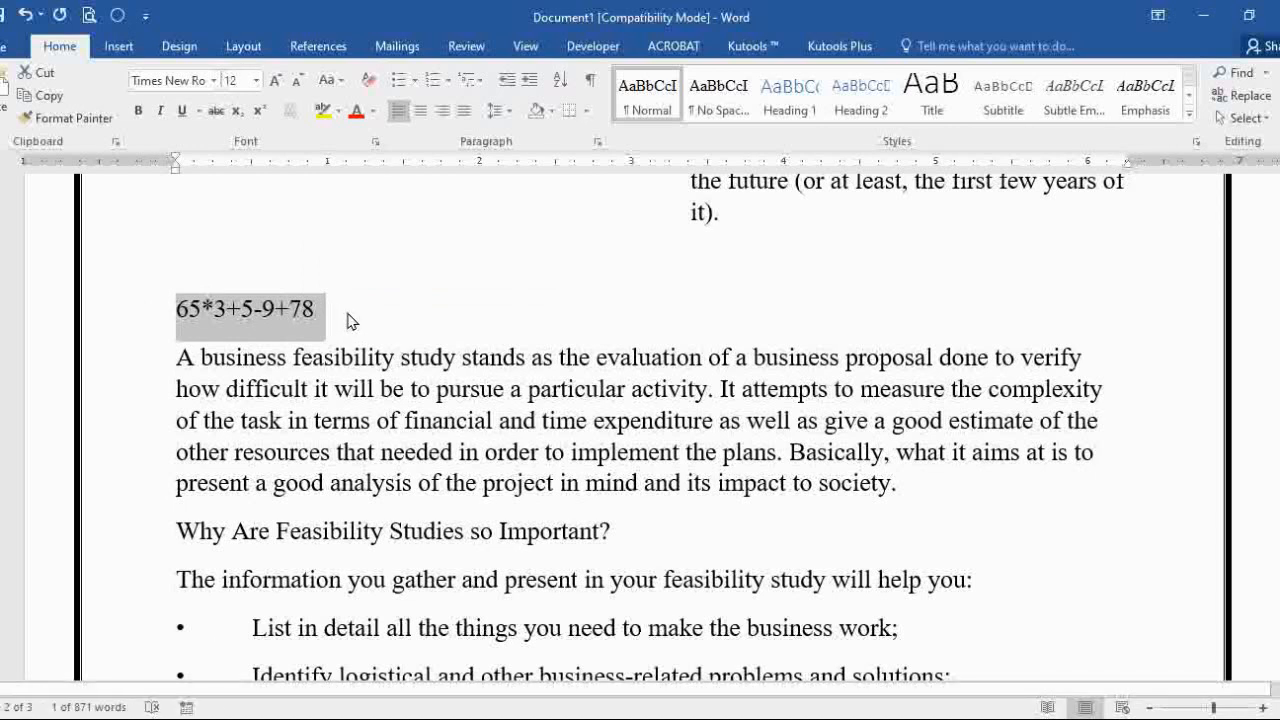
# - Search the system for Calculator and open the Calculator app
pyautogui.click(6, 717)
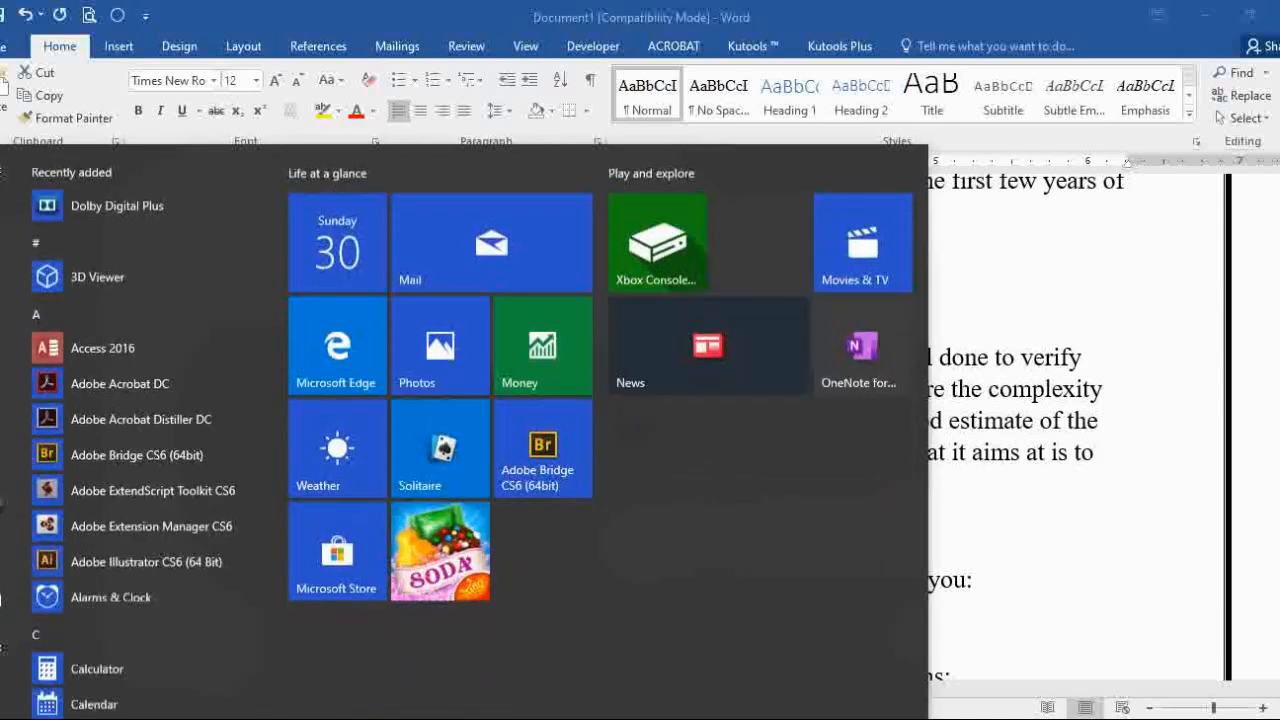
pyautogui.write('cal')
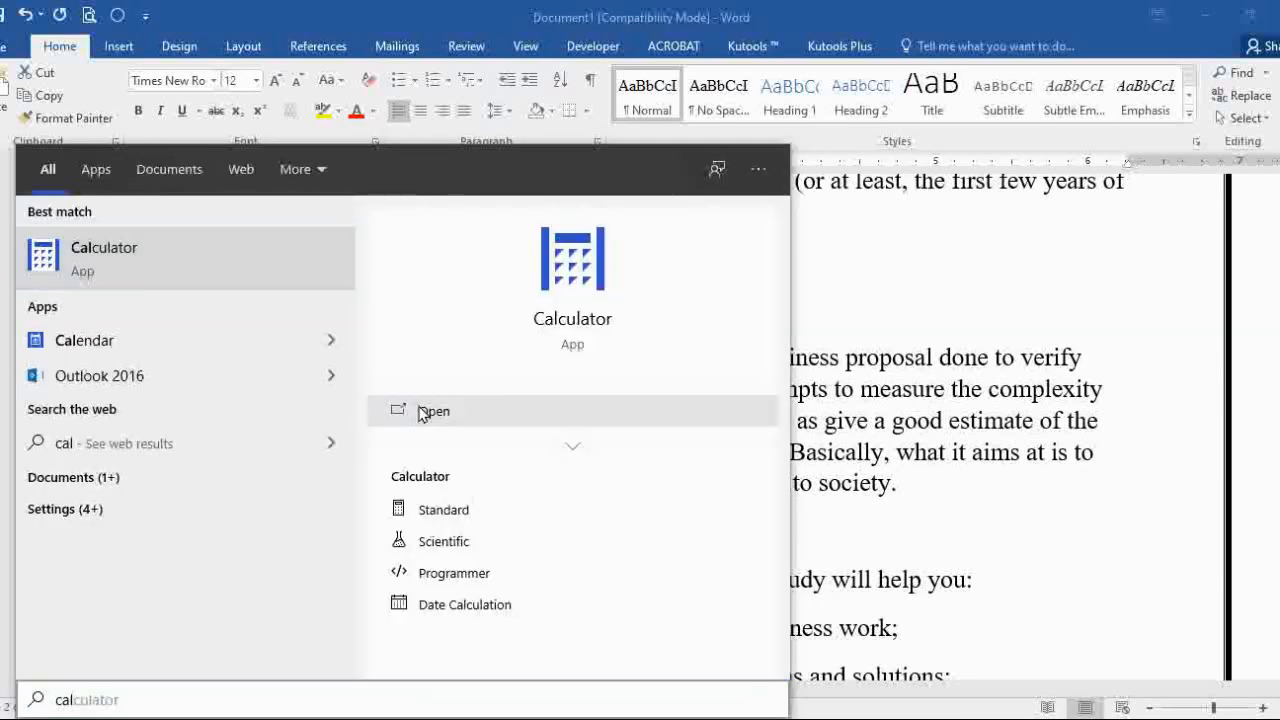
pyautogui.click(421, 414)
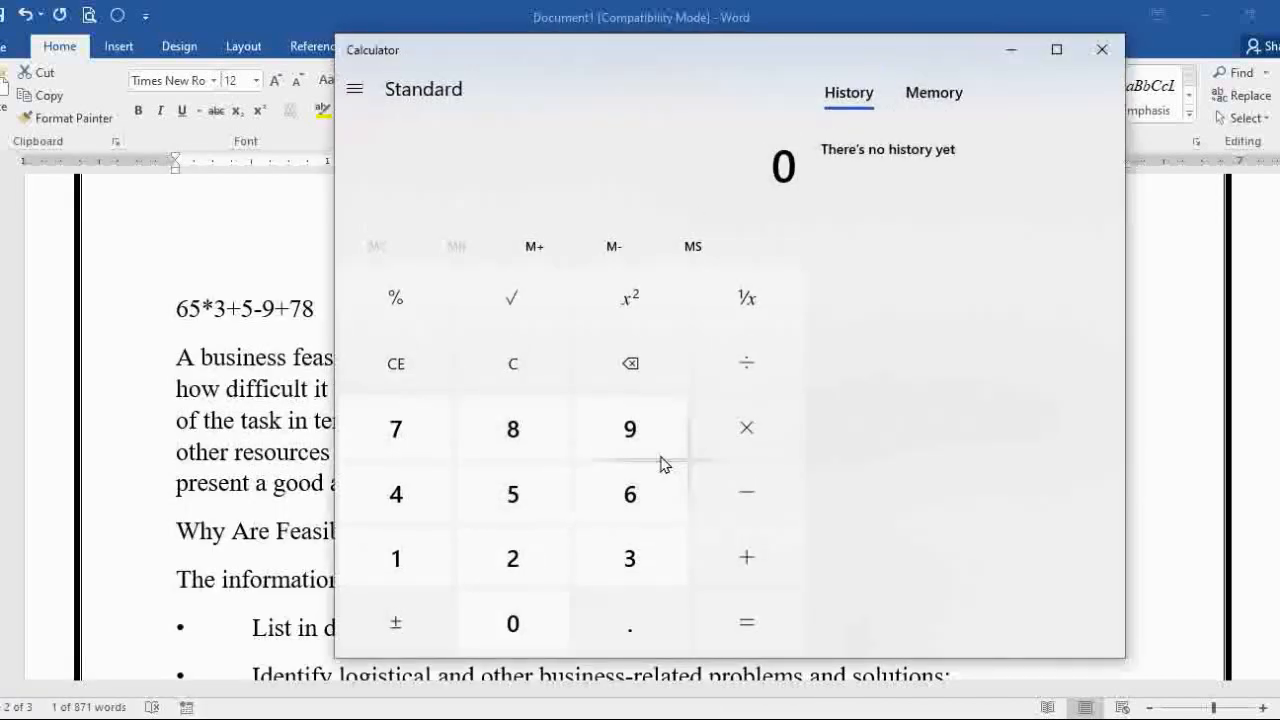
# - Compute 65 × 3 + 5 − 9 + 78 in Calculator to check the expression's result
pyautogui.click(640, 509)
pyautogui.click(517, 514)
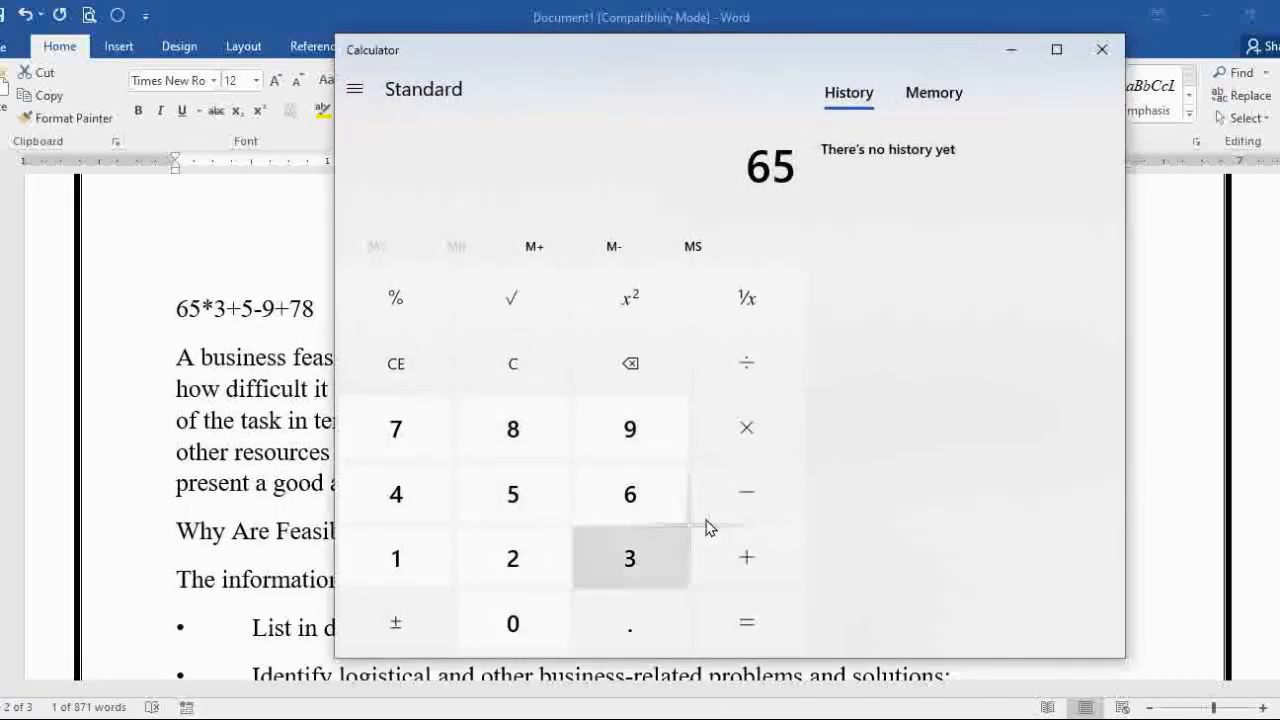
pyautogui.click(624, 568)
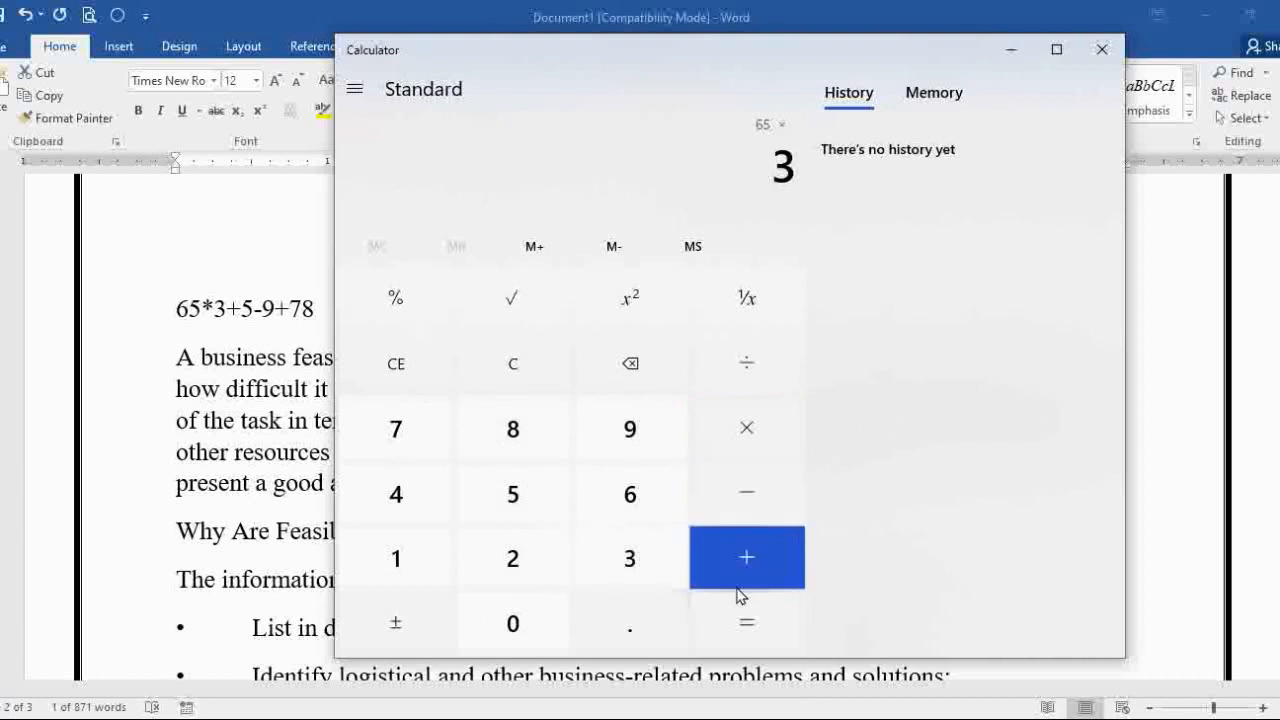
pyautogui.click(749, 560)
pyautogui.click(534, 508)
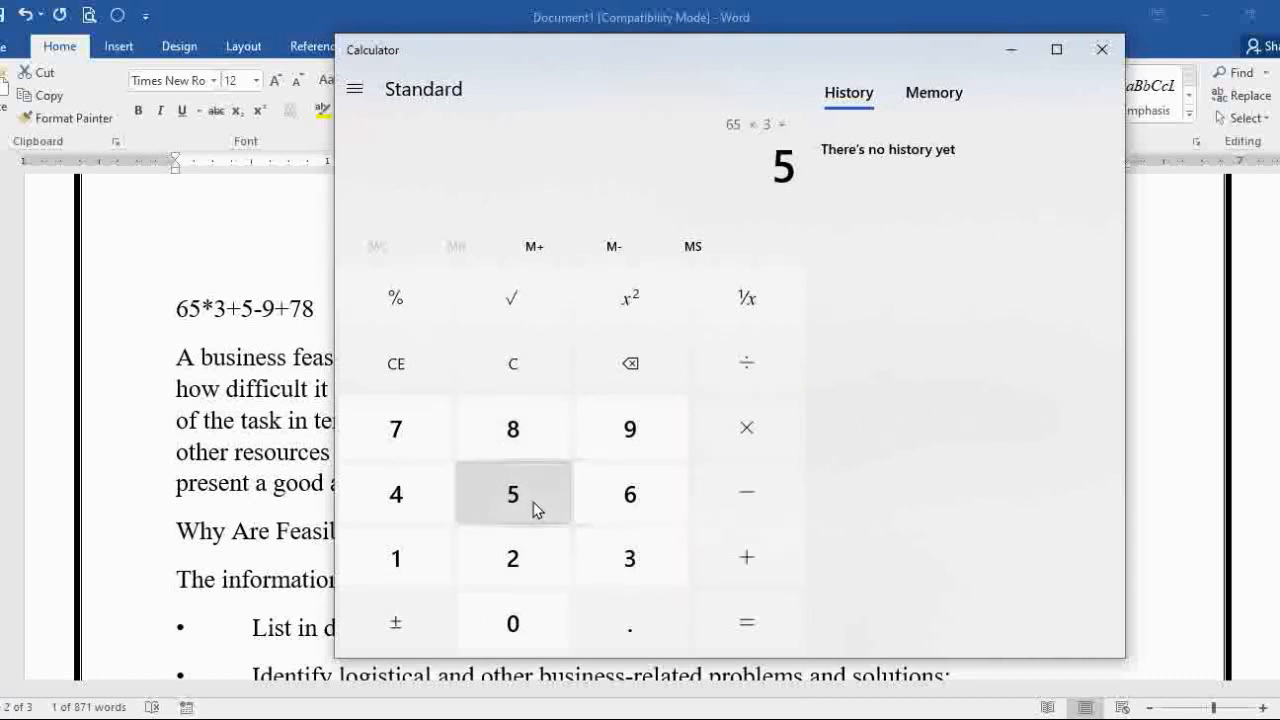
pyautogui.click(733, 497)
pyautogui.click(649, 443)
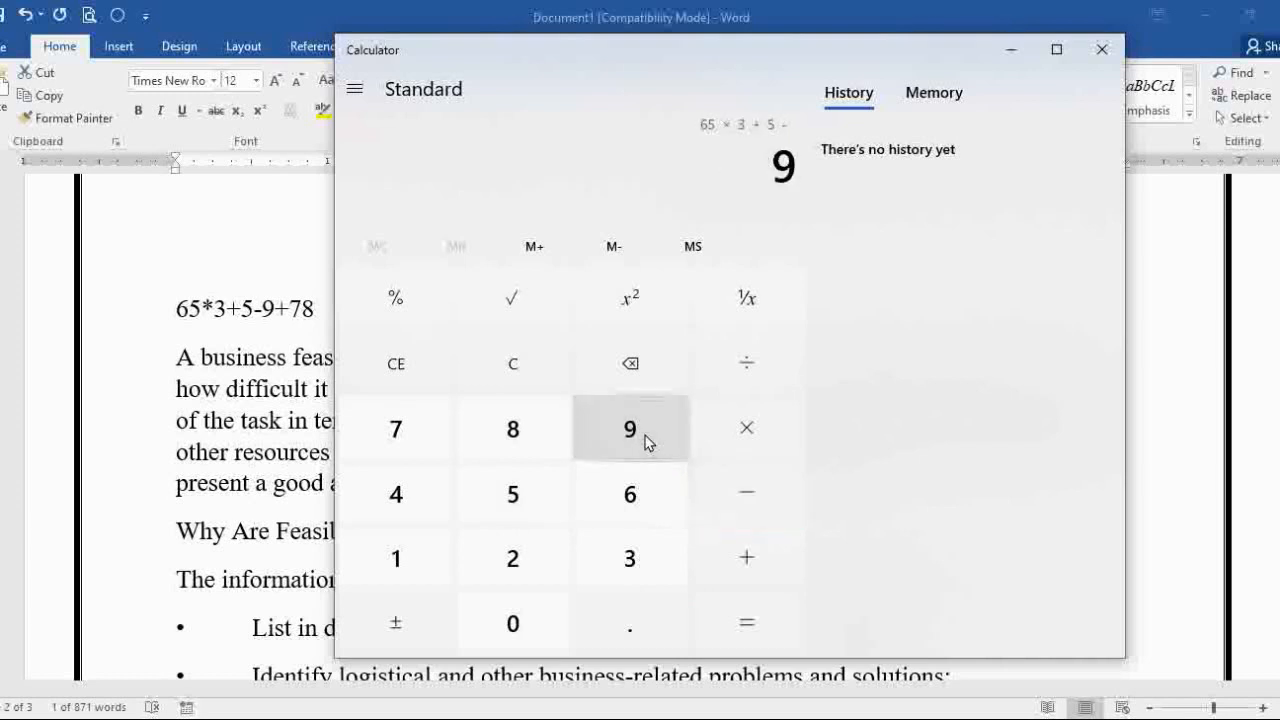
pyautogui.click(733, 578)
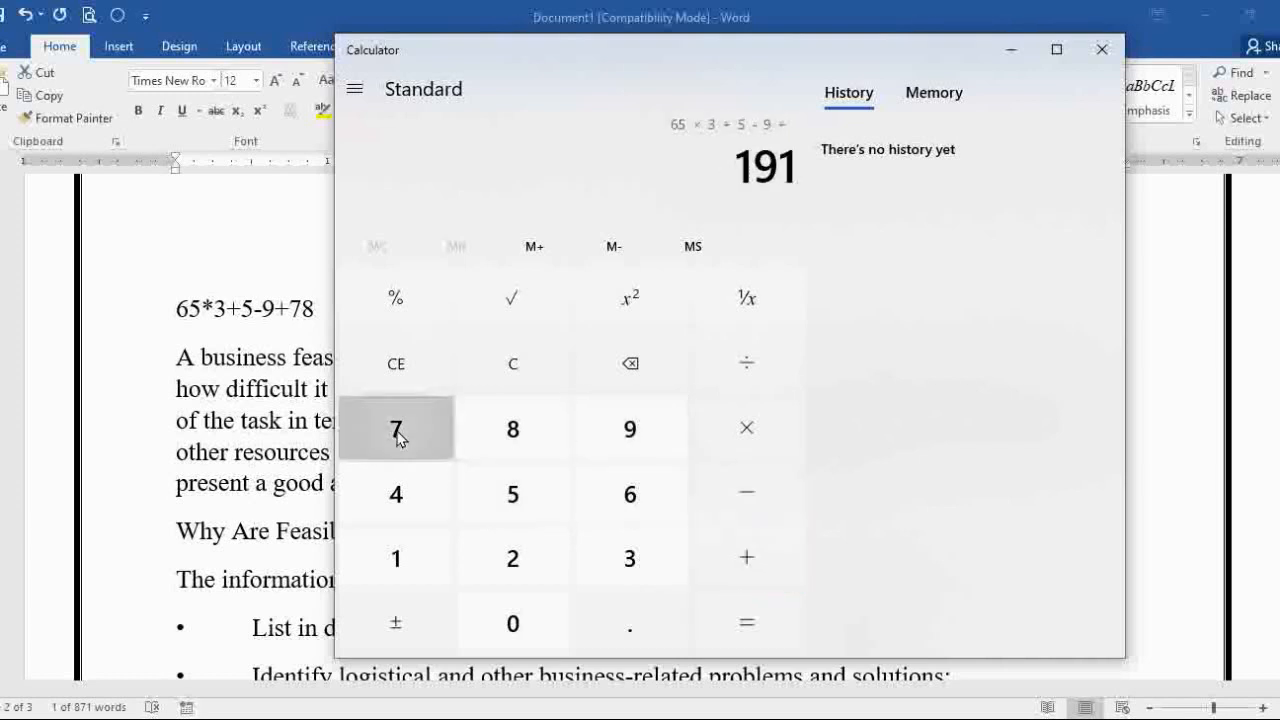
pyautogui.click(400, 434)
pyautogui.click(512, 440)
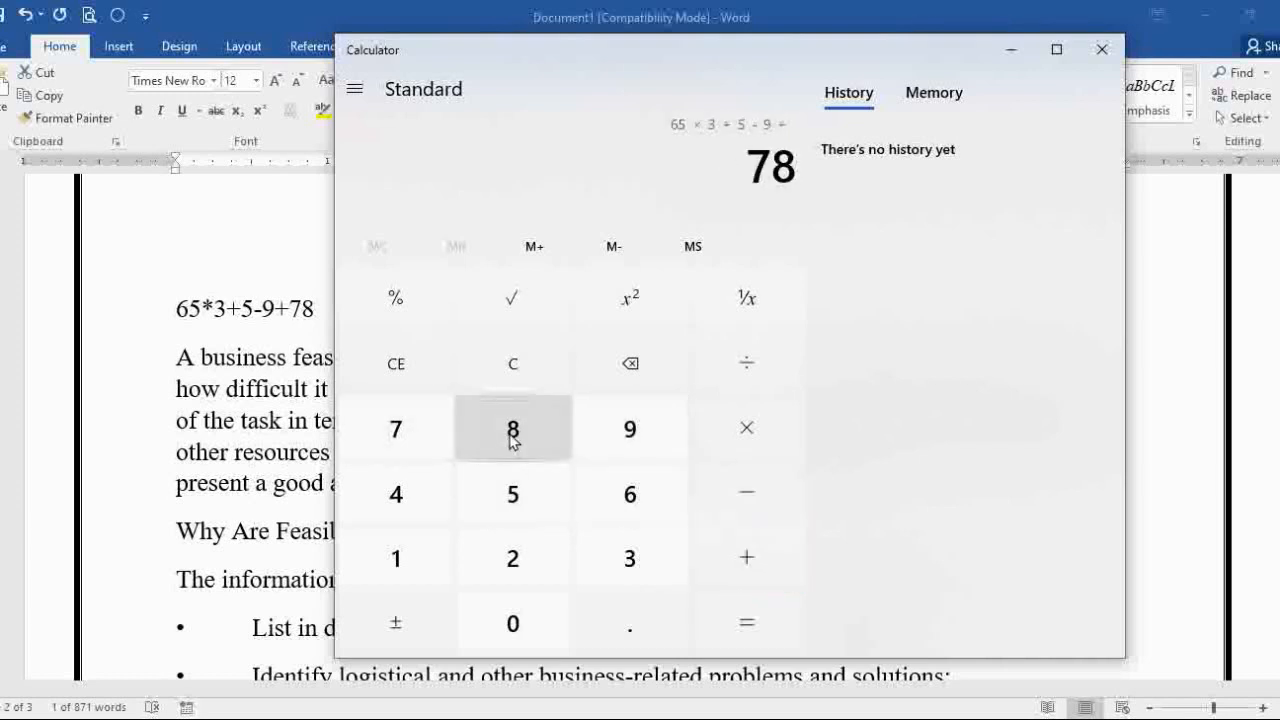
pyautogui.click(754, 638)
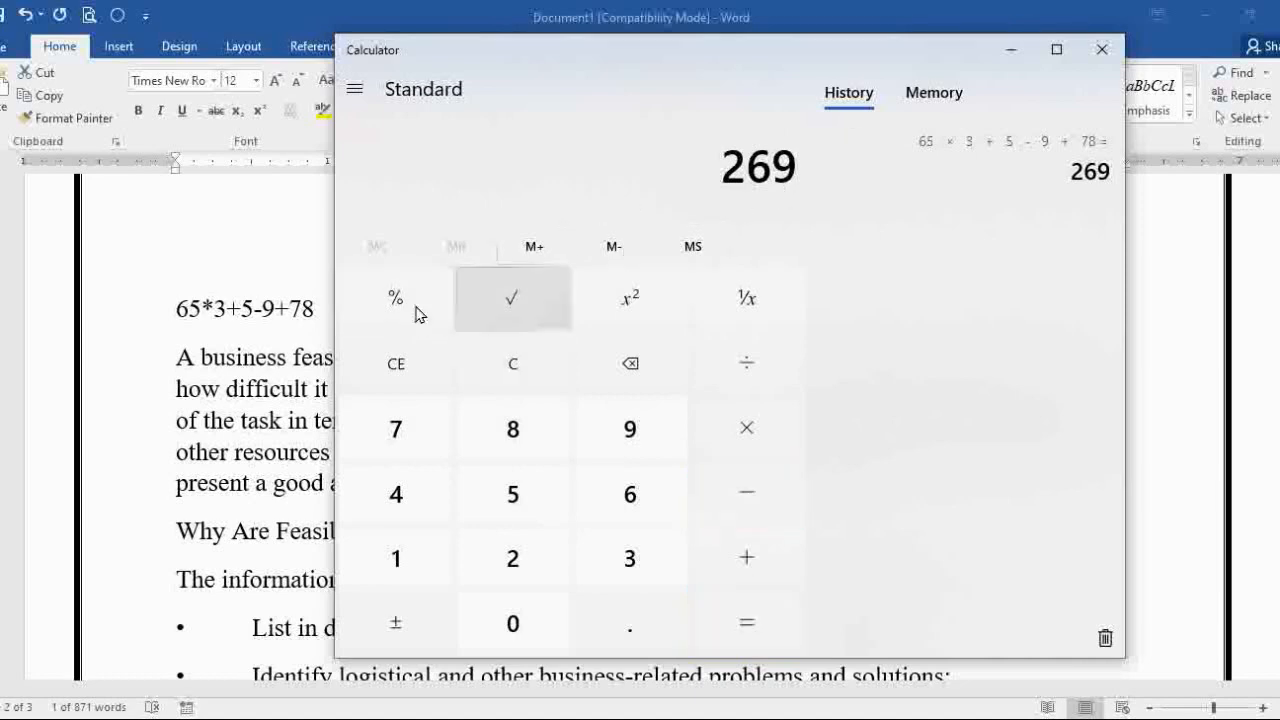
# - Switch back to Word, run Calculate on the line 65*3+5-9+78 and append =269 to it
pyautogui.click(140, 320)
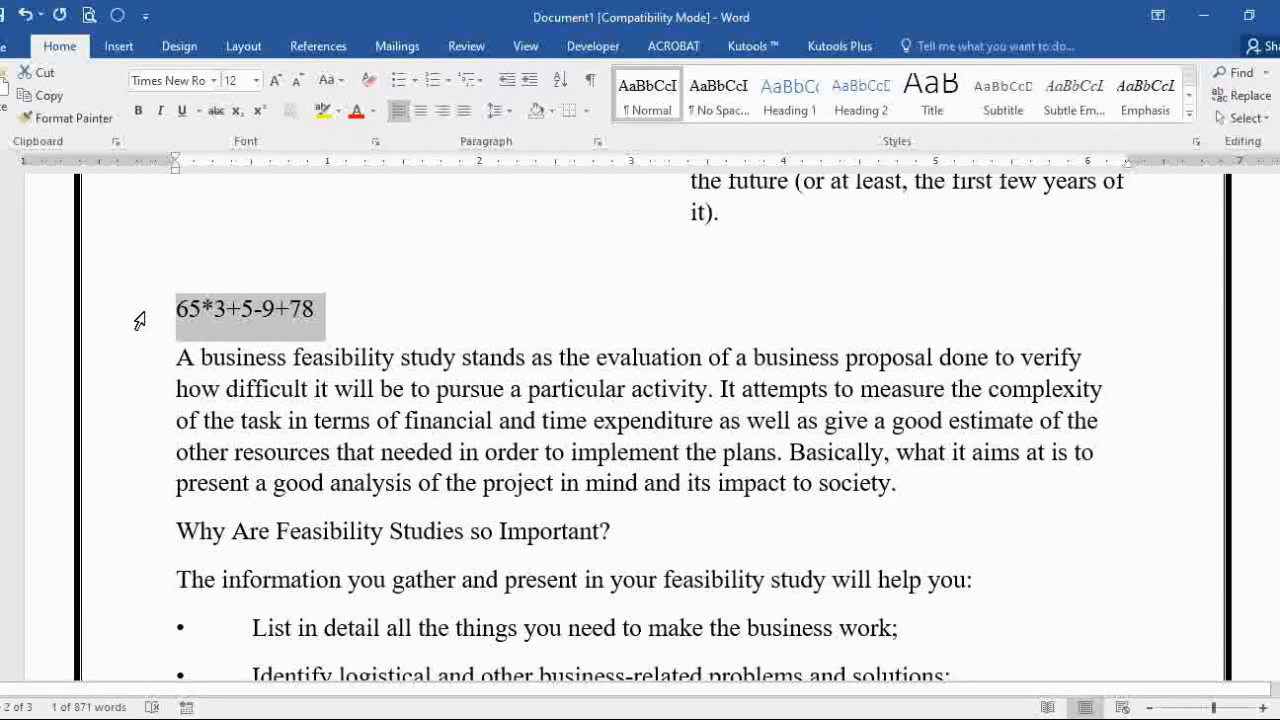
pyautogui.click(117, 15)
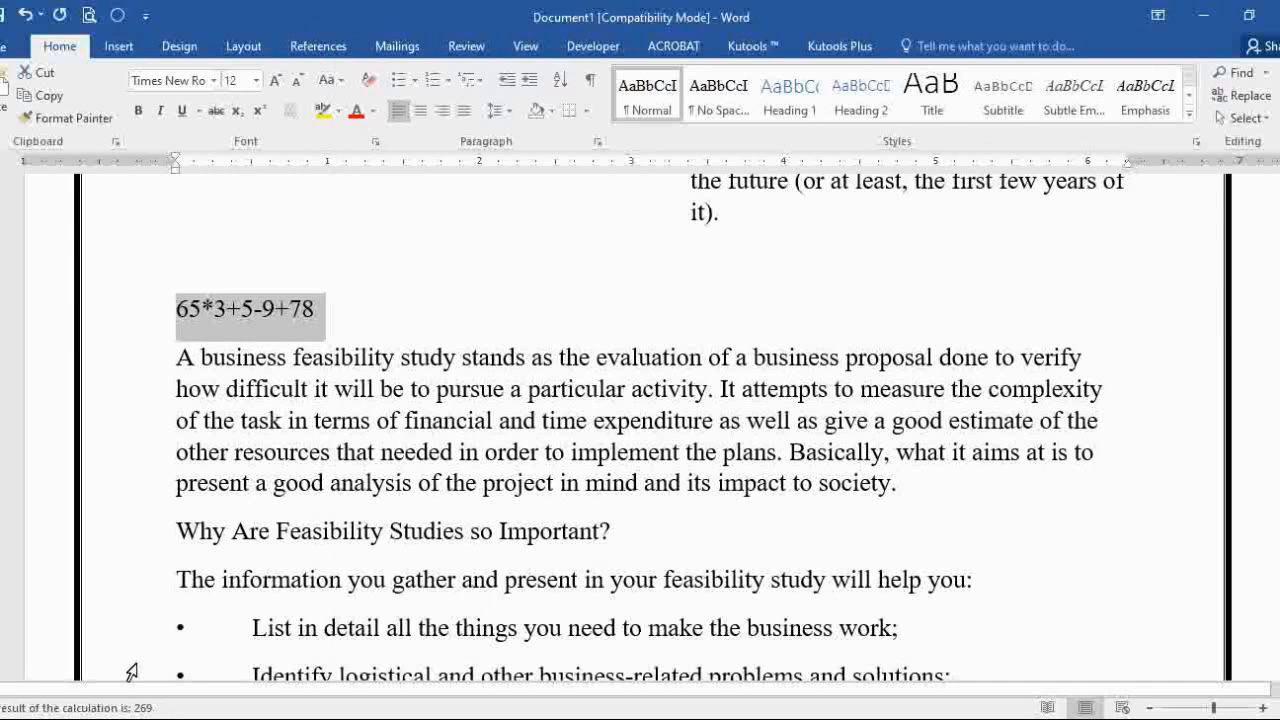
pyautogui.click(347, 308)
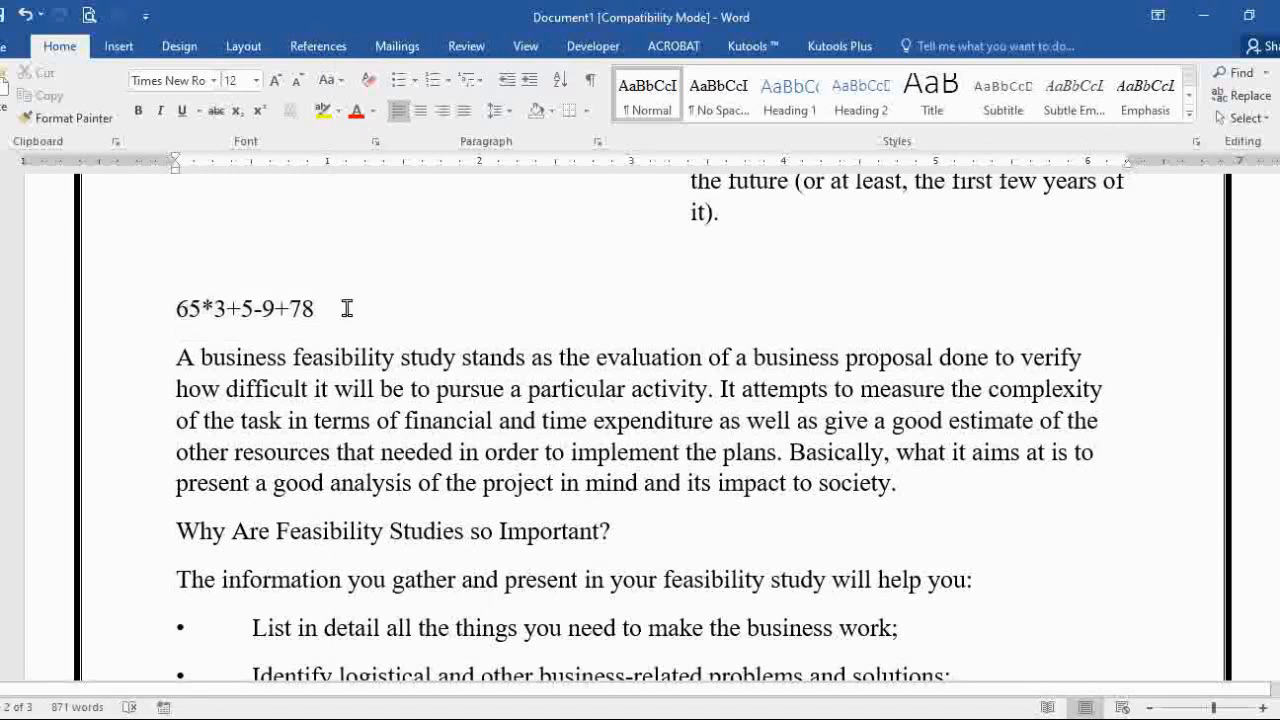
pyautogui.write('=26')
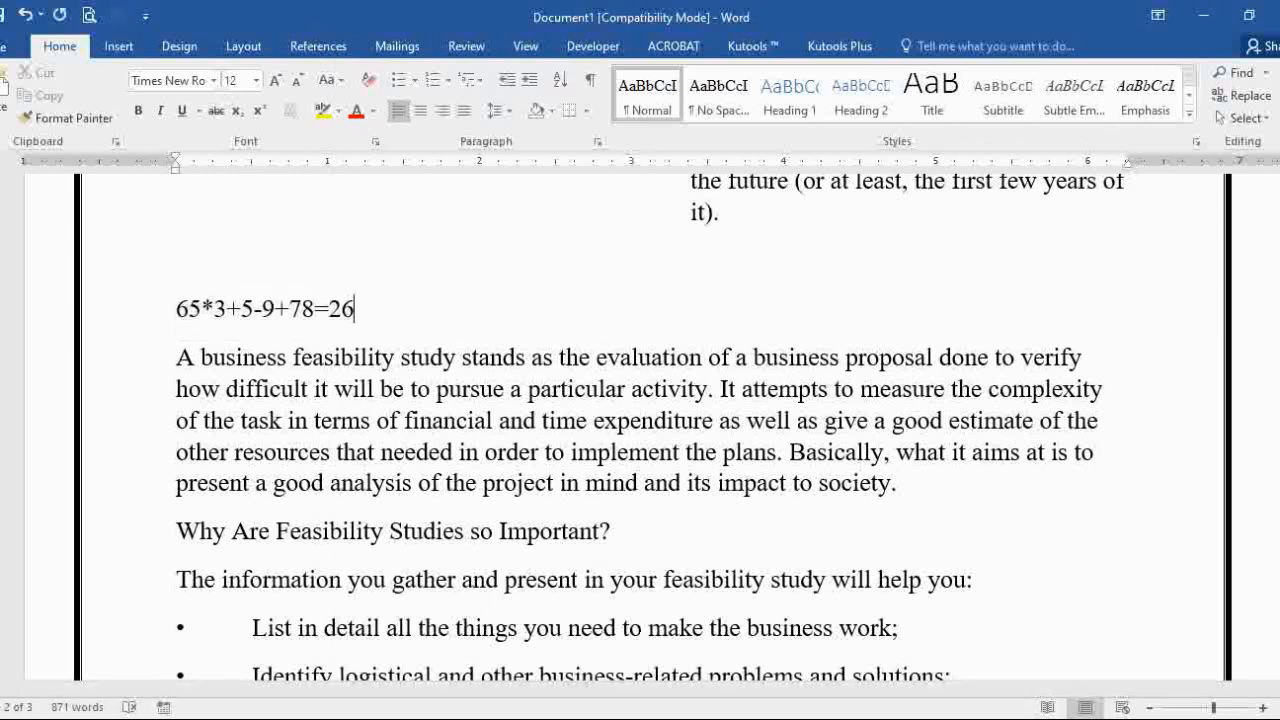
pyautogui.write('9')
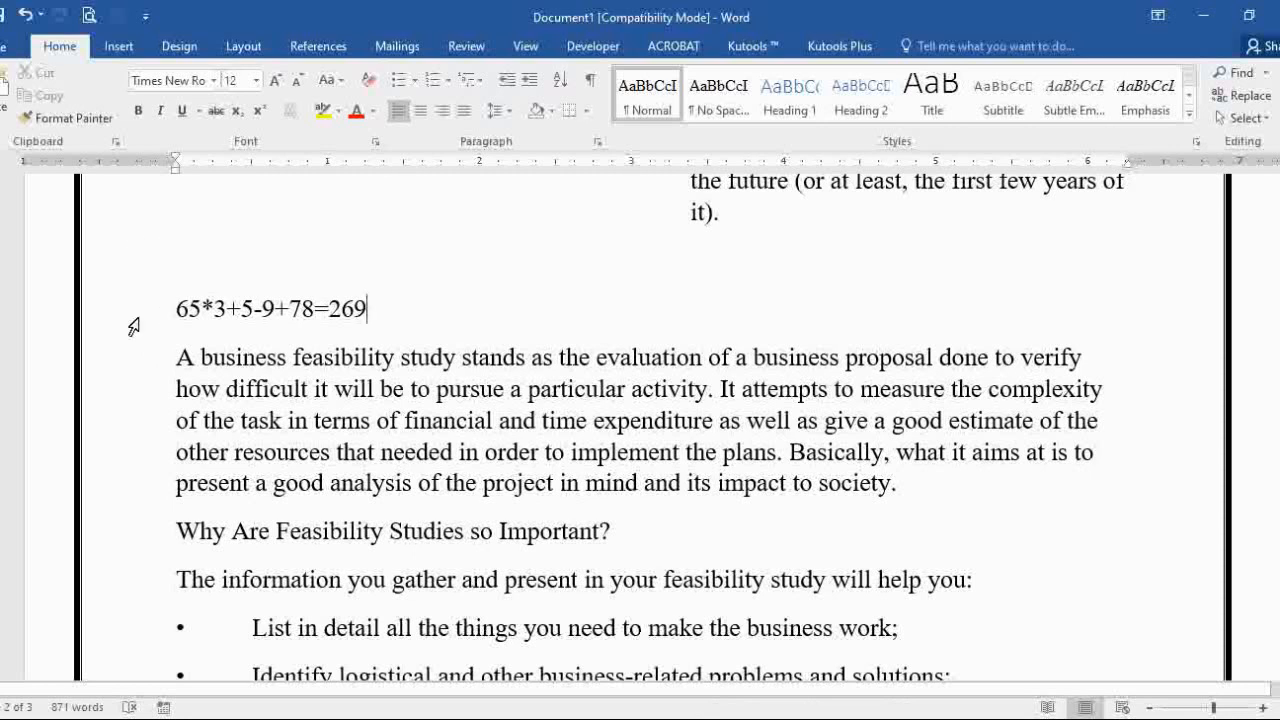
# - Delete the calculation line above the paragraph beginning "A business feasibility study stands as"
pyautogui.click(138, 321)
pyautogui.press('Delete')
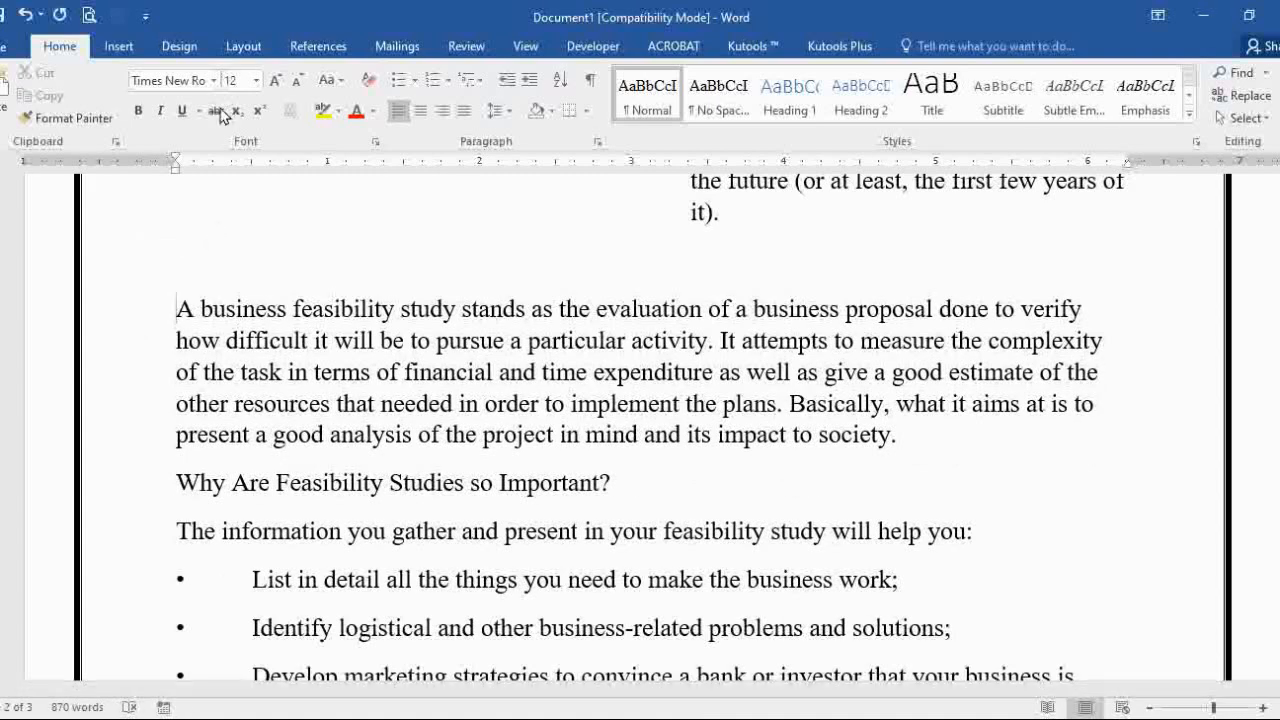
# - Open the Customize Ribbon options and add a new custom tab after Home
pyautogui.click(5, 46)
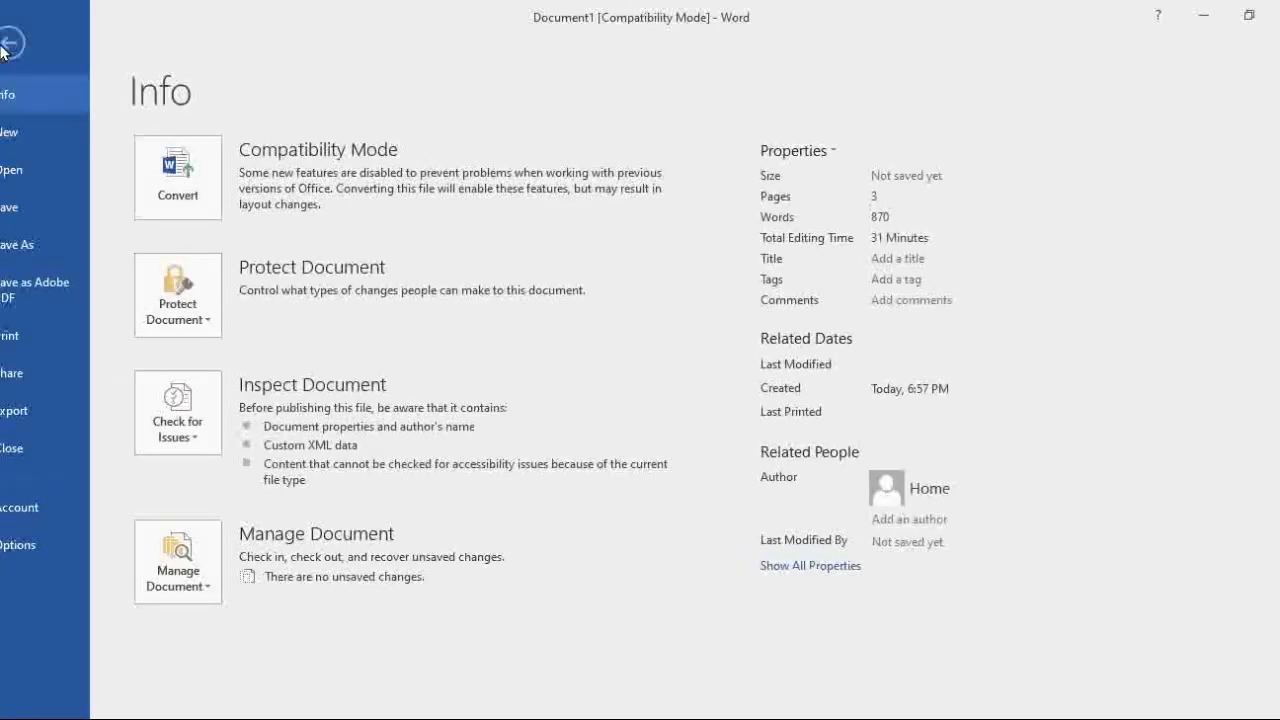
pyautogui.click(25, 545)
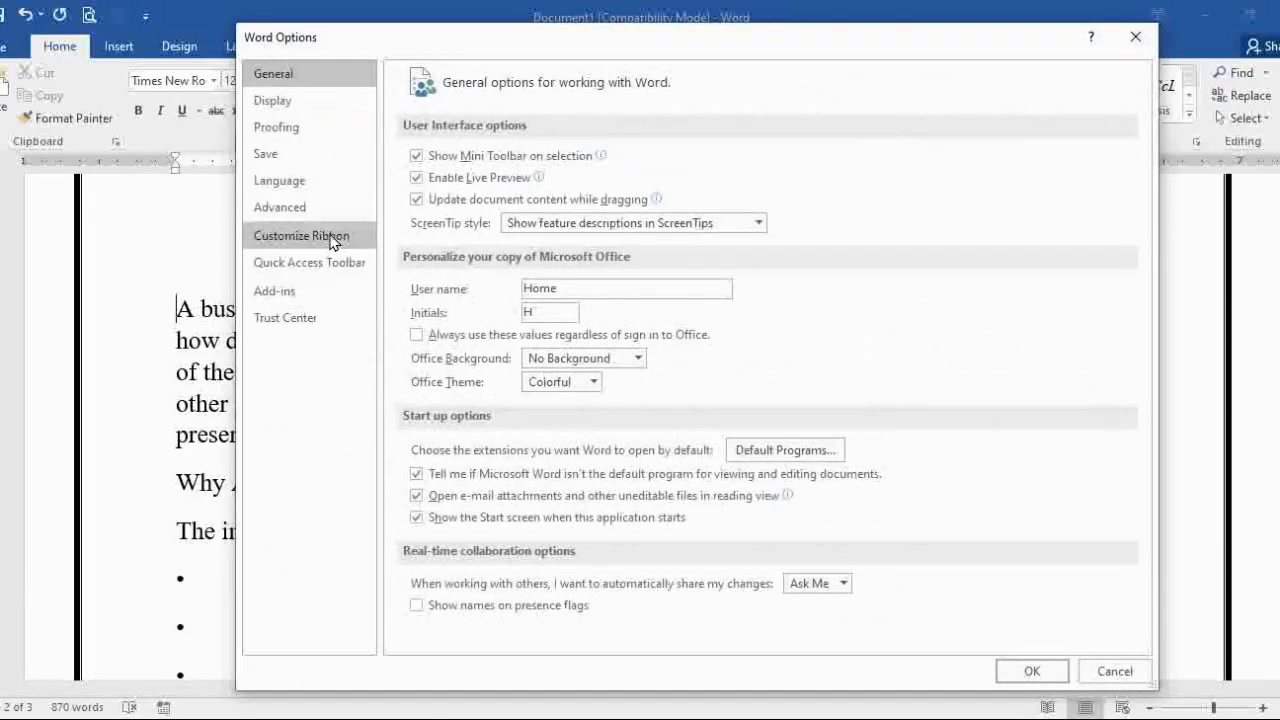
pyautogui.click(334, 242)
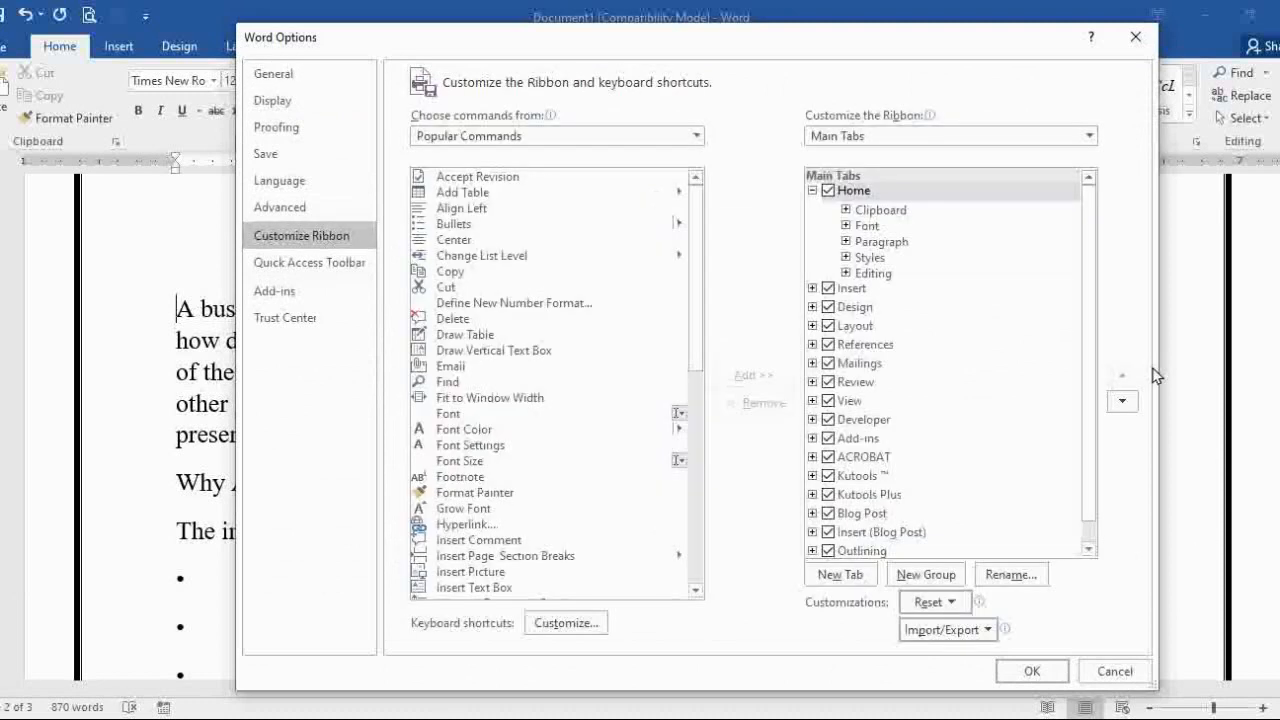
pyautogui.scroll(-1, 1089, 360)
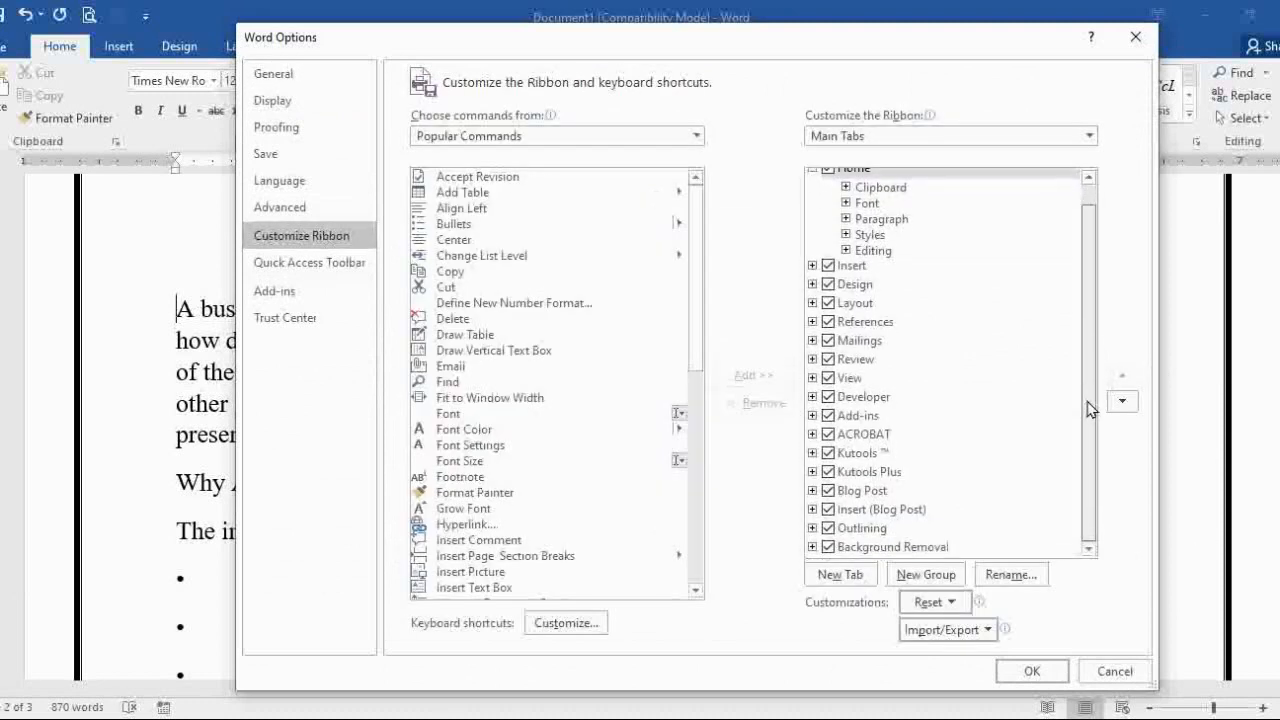
pyautogui.click(840, 578)
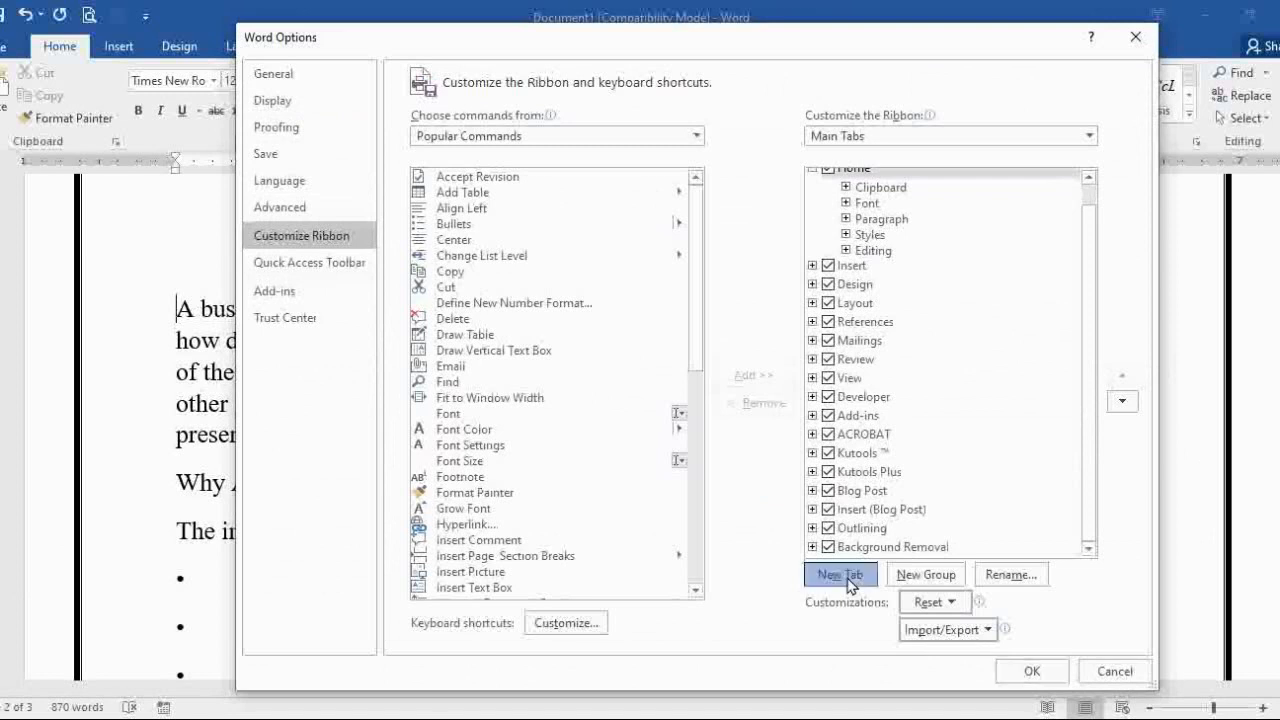
# - Rename the new custom ribbon tab to Short Cuts
pyautogui.click(918, 288)
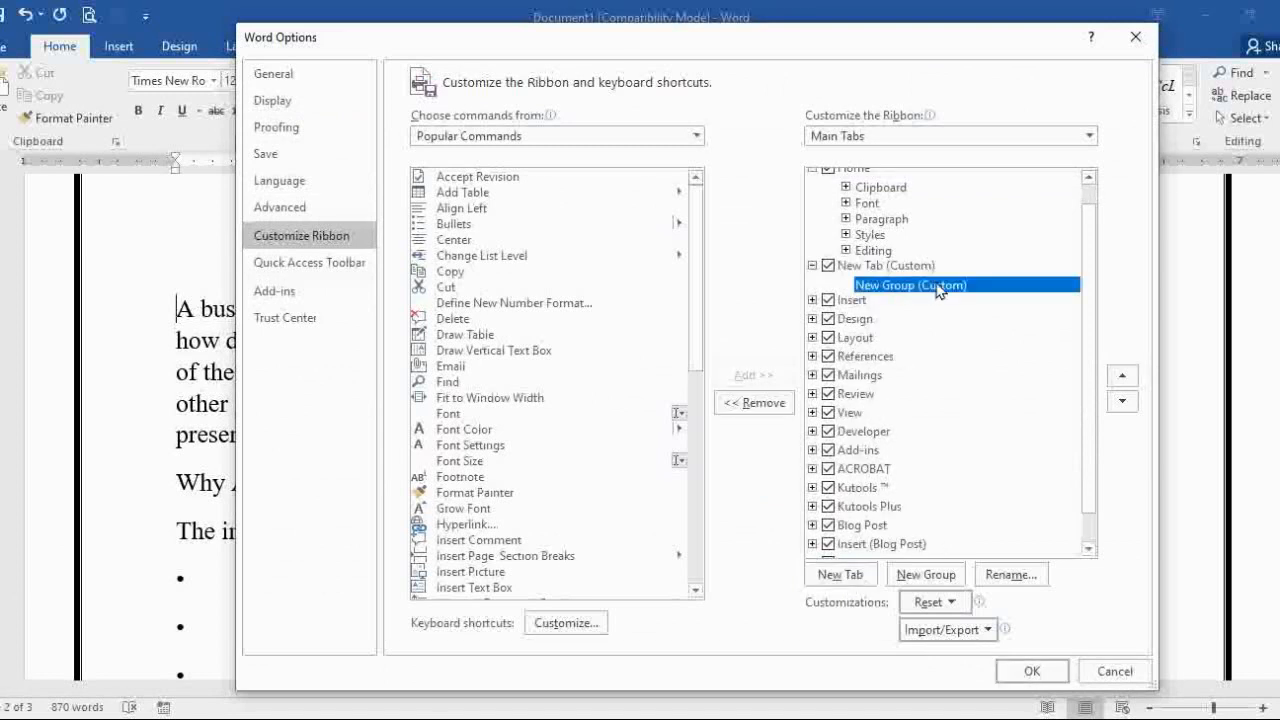
pyautogui.click(893, 267)
pyautogui.rightClick(893, 269)
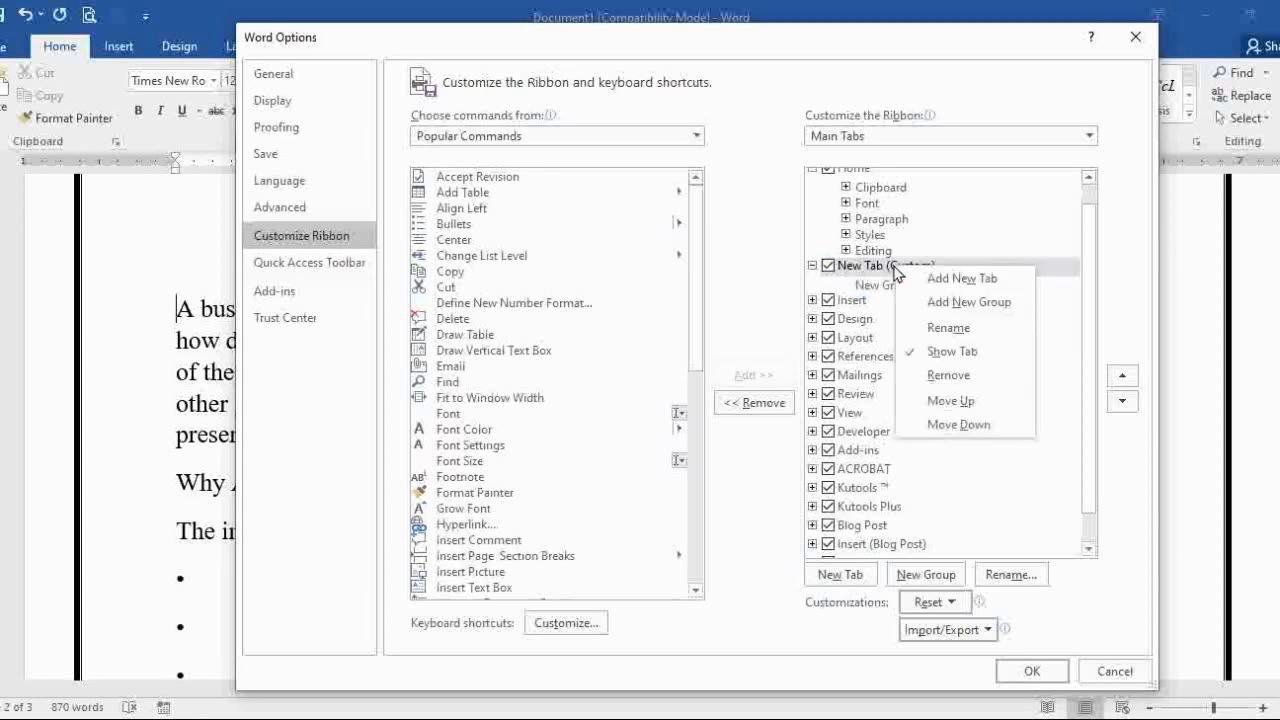
pyautogui.click(845, 607)
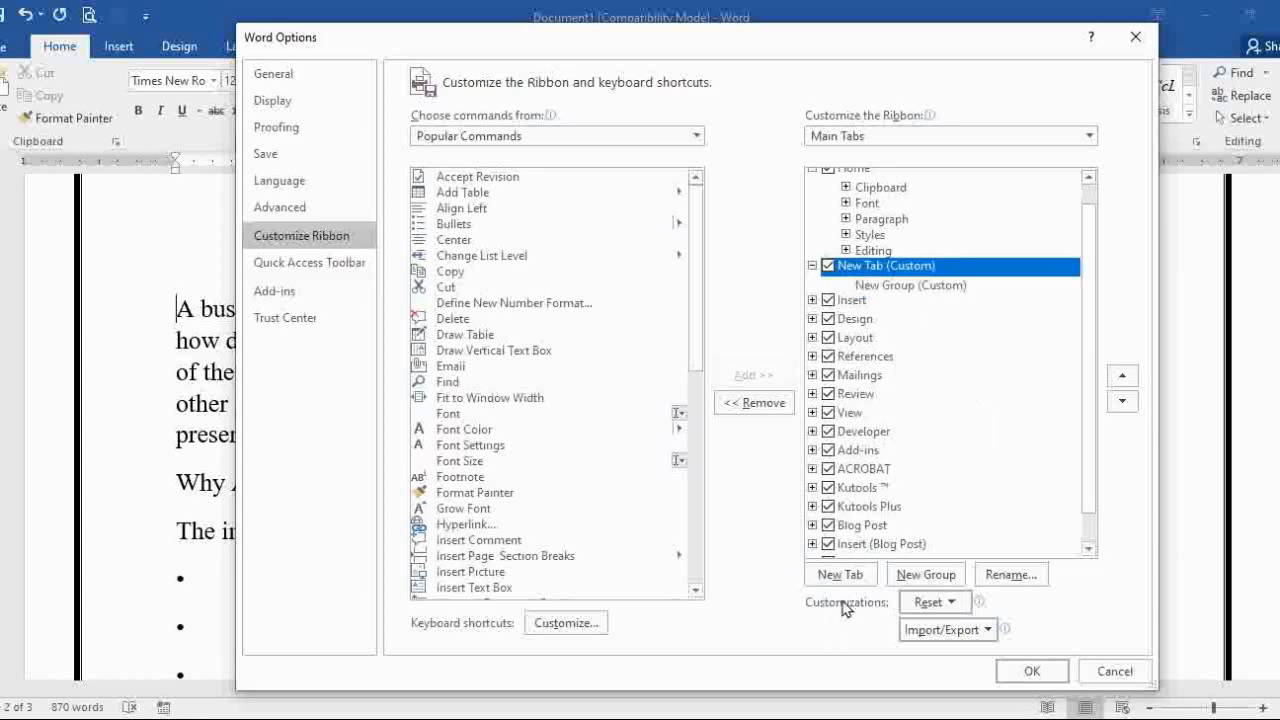
pyautogui.click(1032, 585)
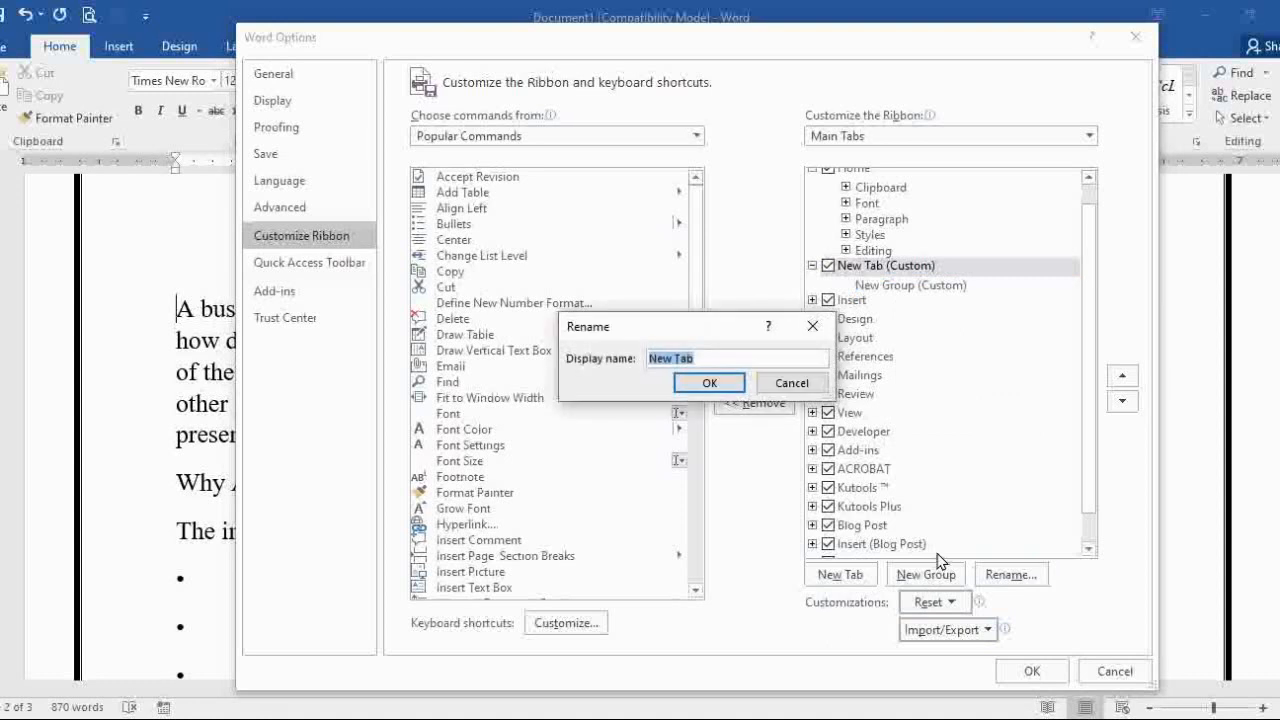
pyautogui.write('Short Cuts')
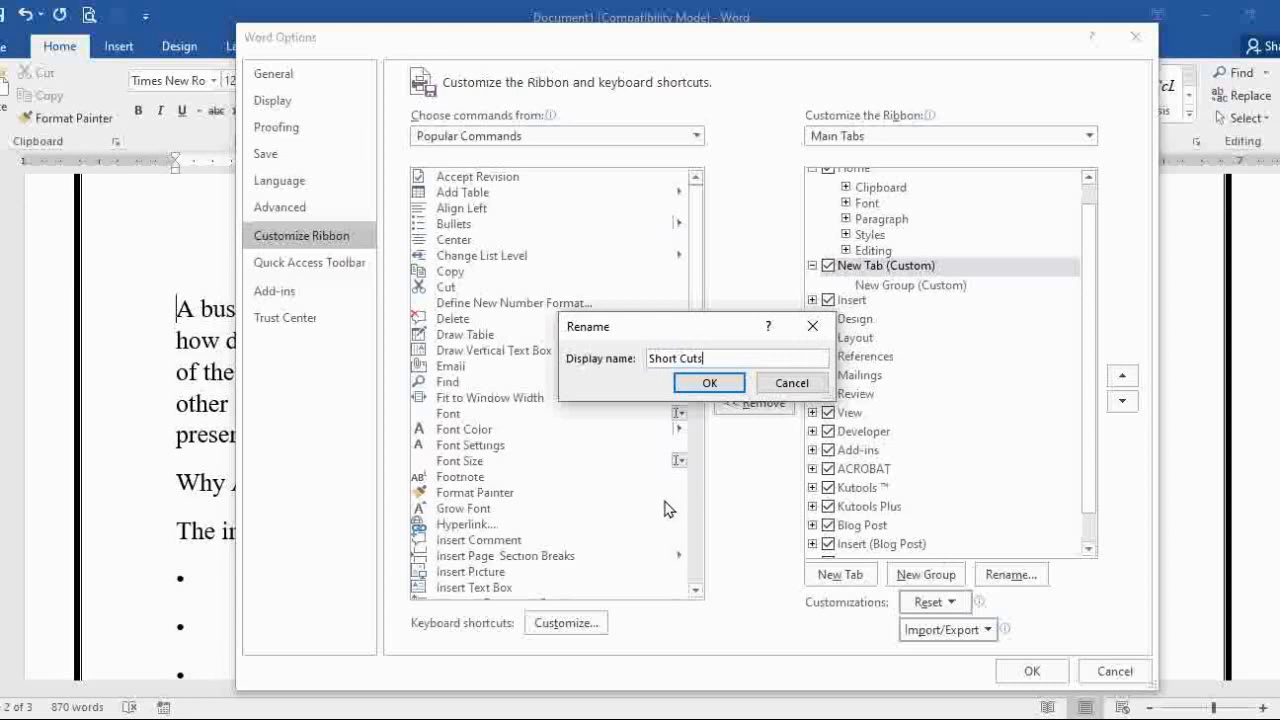
pyautogui.click(700, 383)
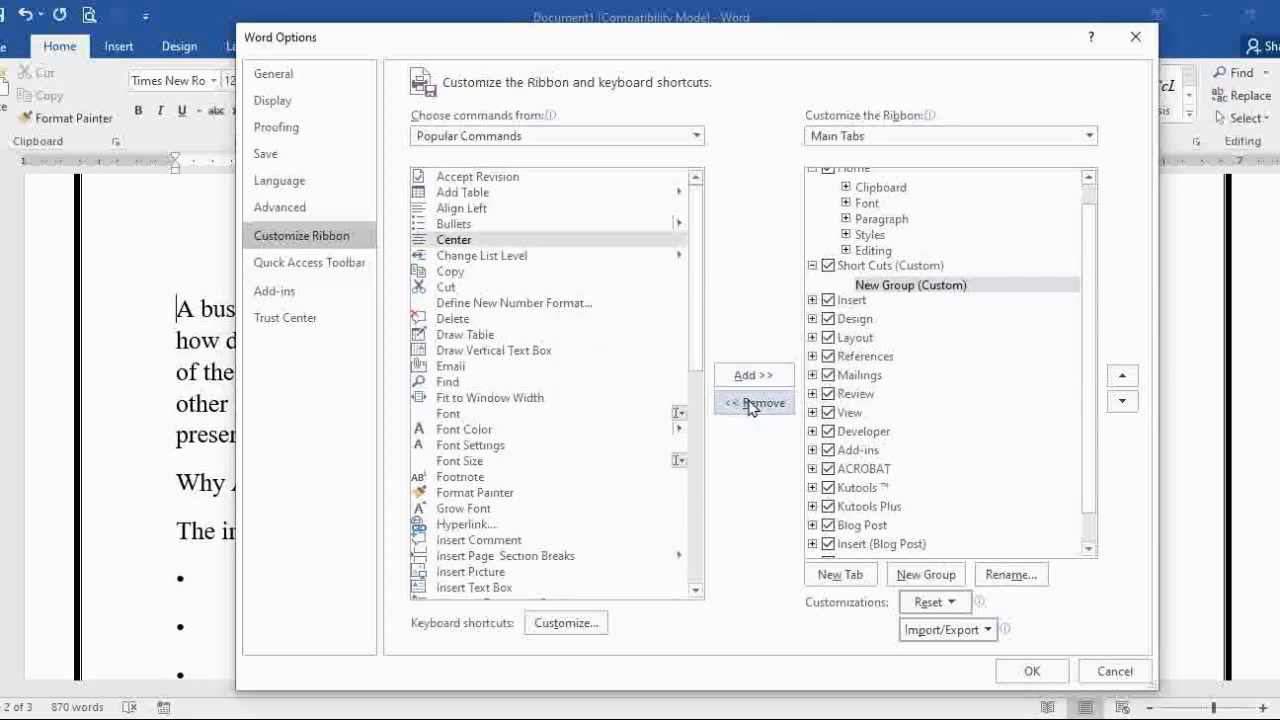
# - Add the Copy and Cut commands to the new group of the Short Cuts tab and apply the ribbon customization
pyautogui.click(887, 266)
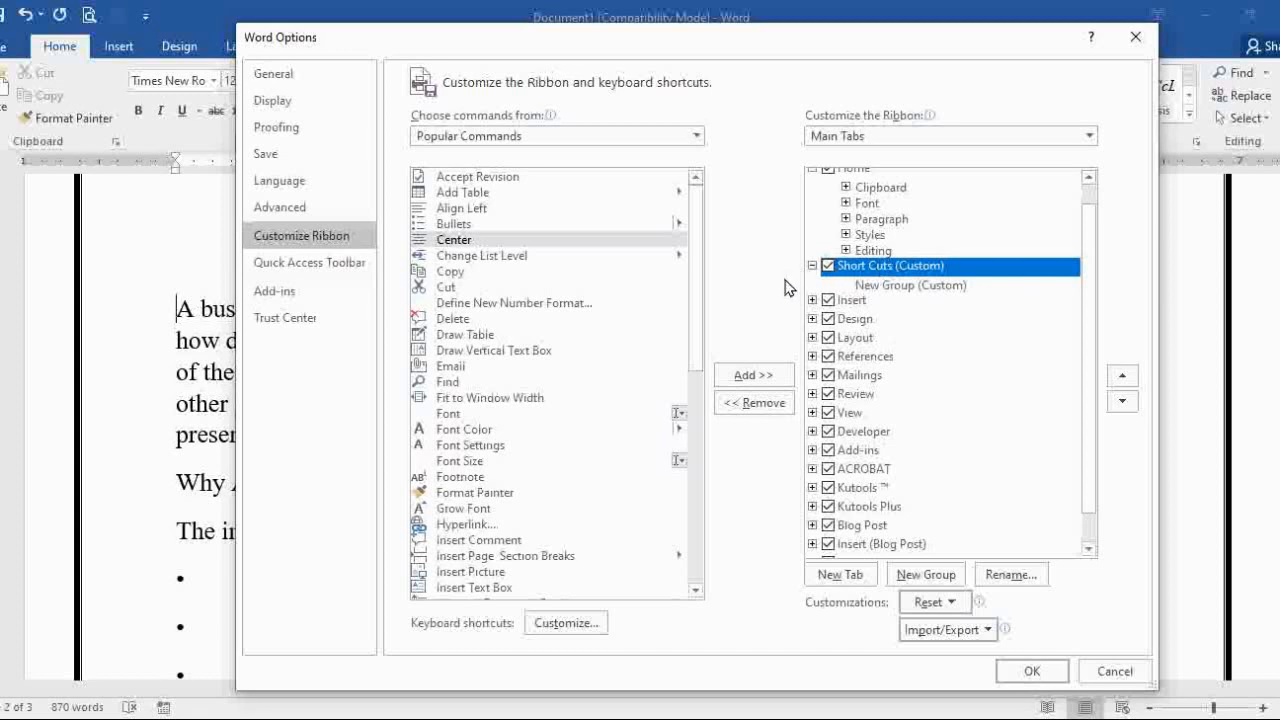
pyautogui.click(893, 288)
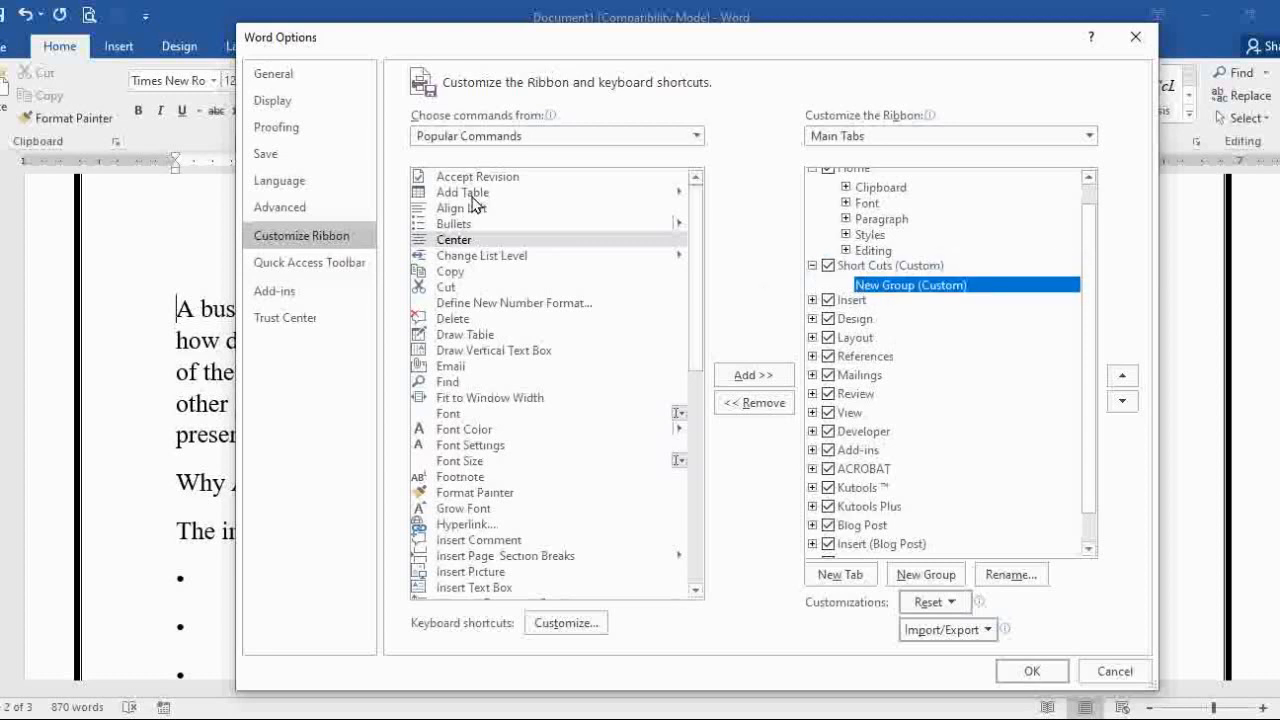
pyautogui.click(455, 272)
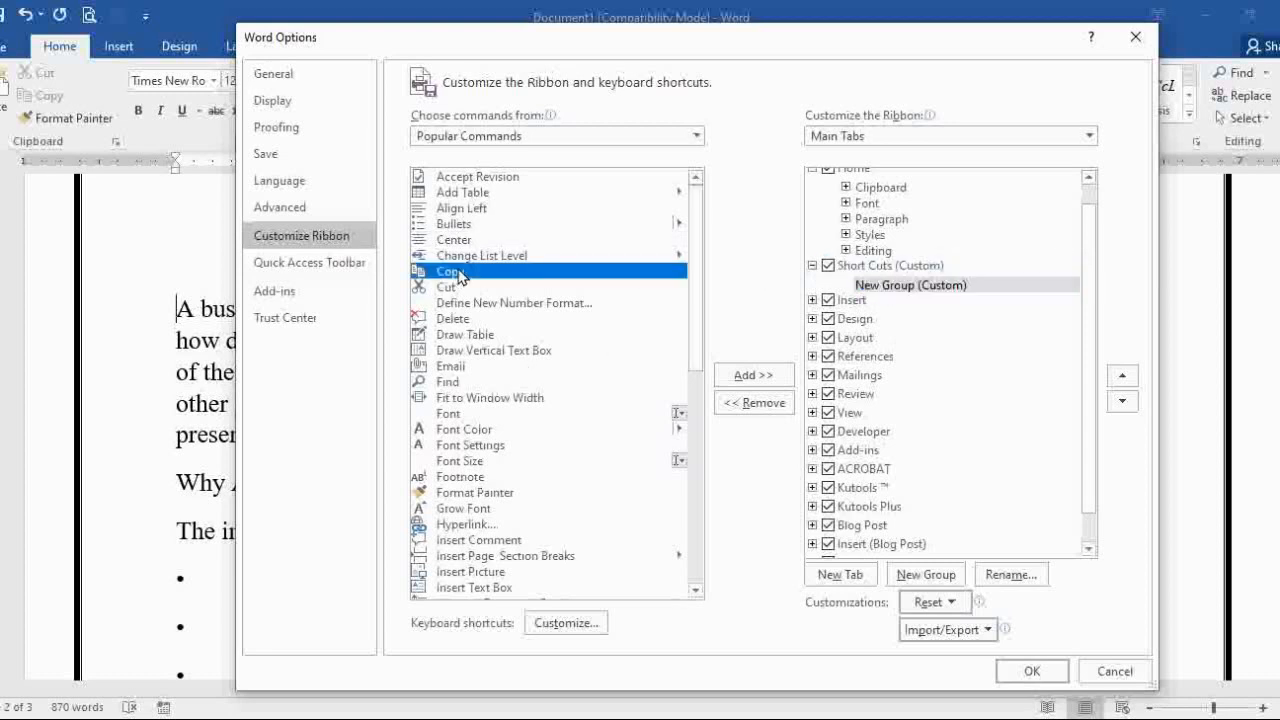
pyautogui.click(758, 378)
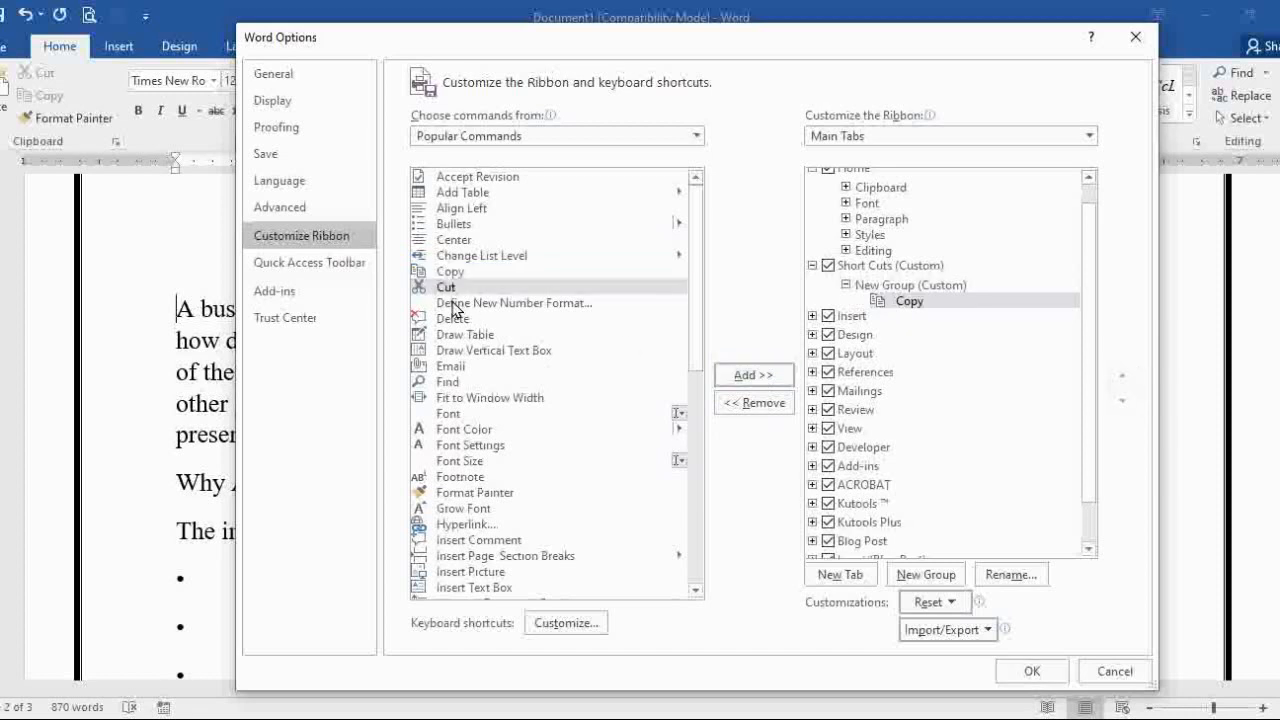
pyautogui.click(743, 378)
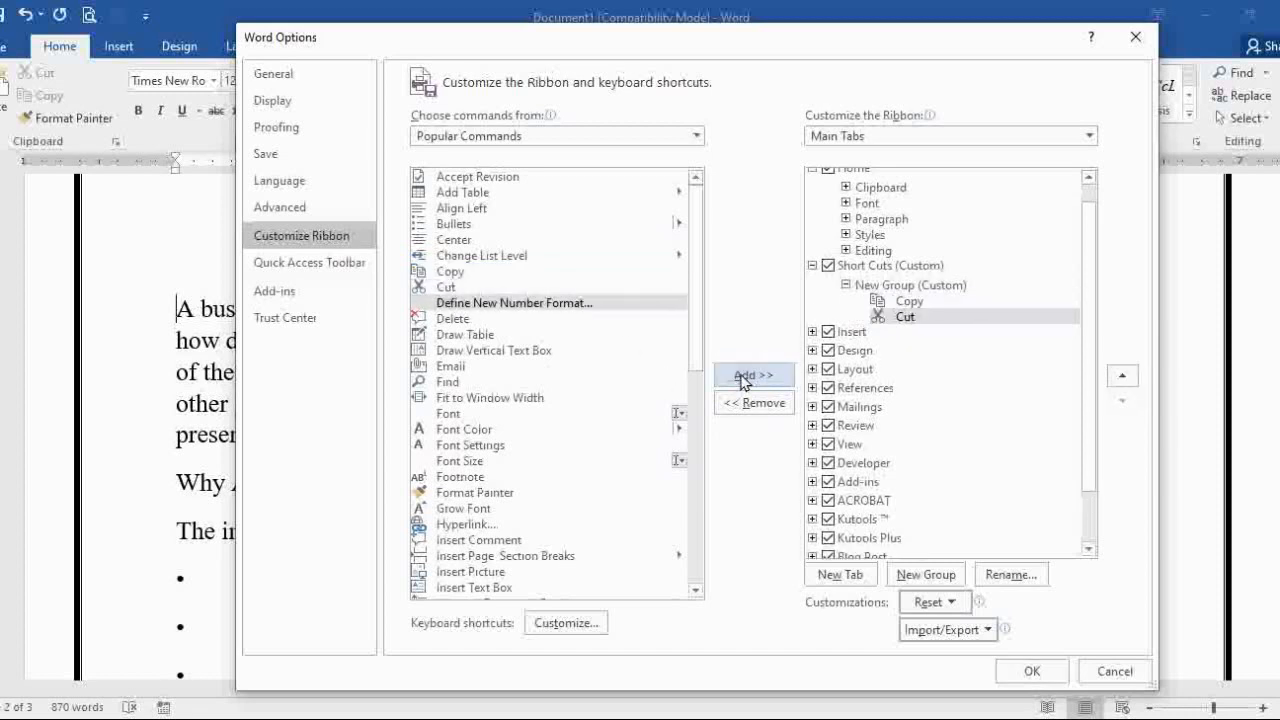
pyautogui.click(1033, 671)
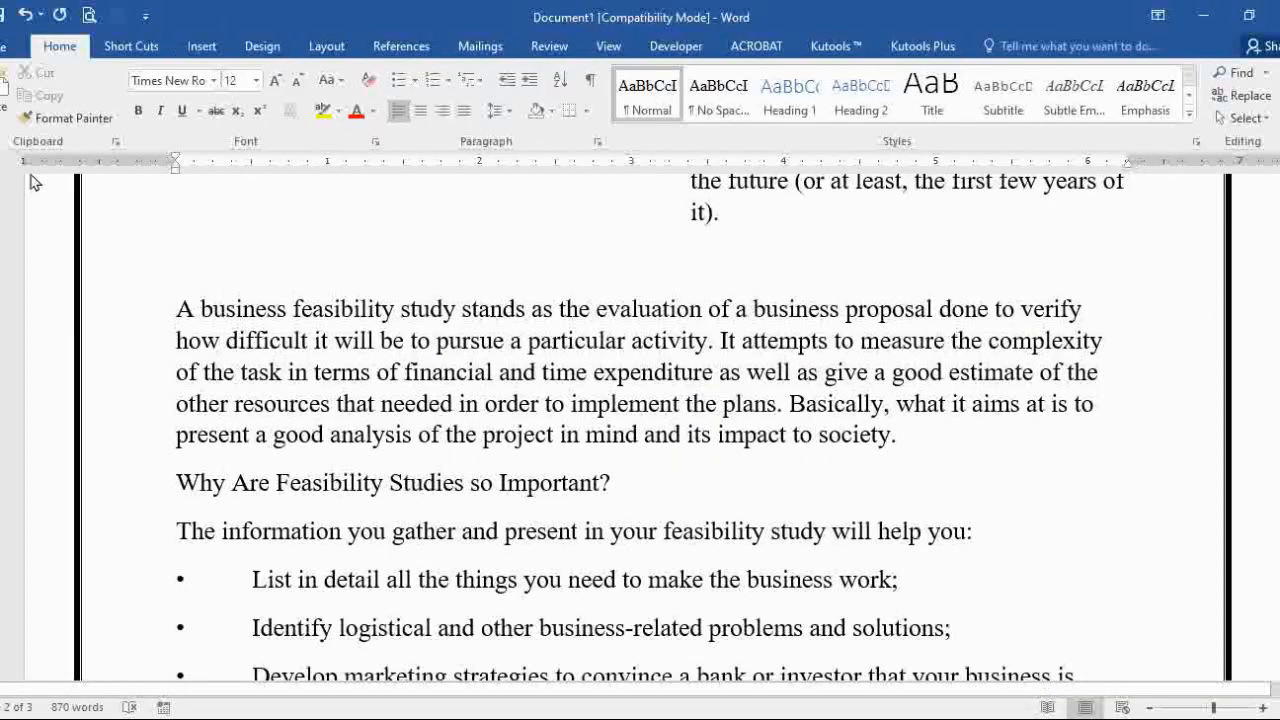
# - Show the Short Cuts ribbon commands and copy the whole paragraph beginning "A business feasibility study stands as"
pyautogui.click(150, 55)
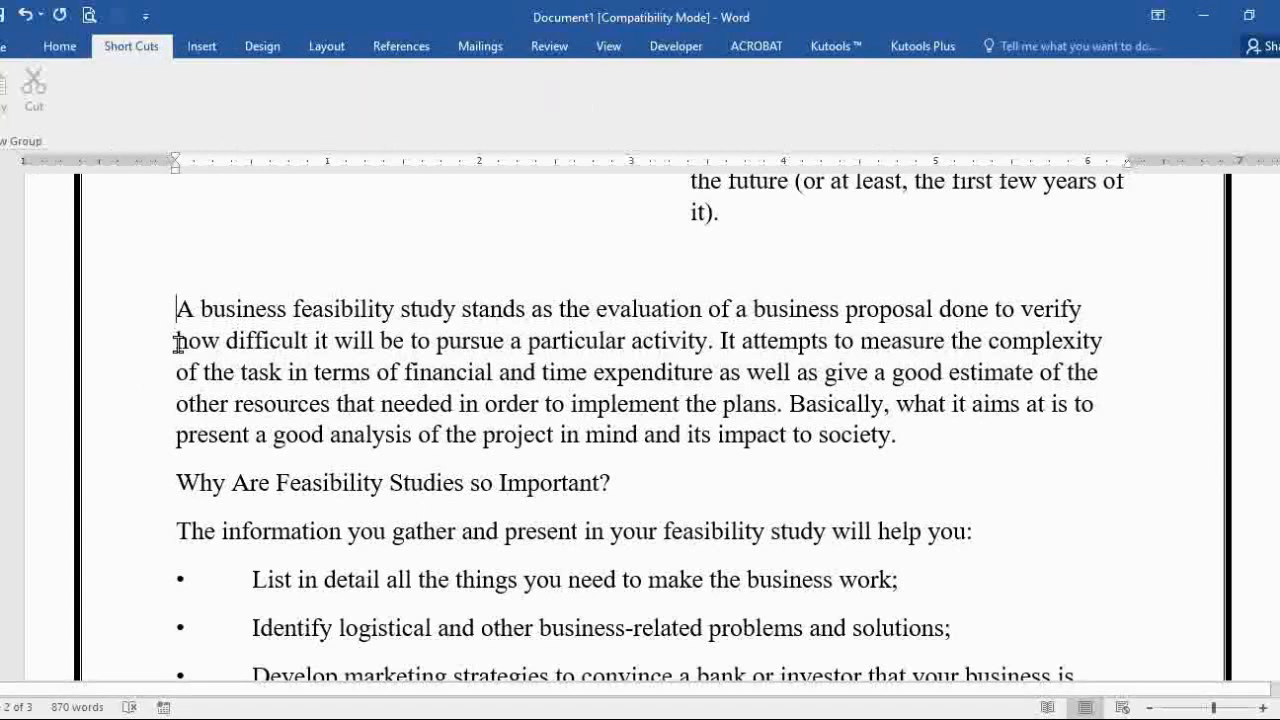
pyautogui.moveTo(178, 308); pyautogui.dragTo(908, 436)
pyautogui.hotkey('ctrl', 'c')
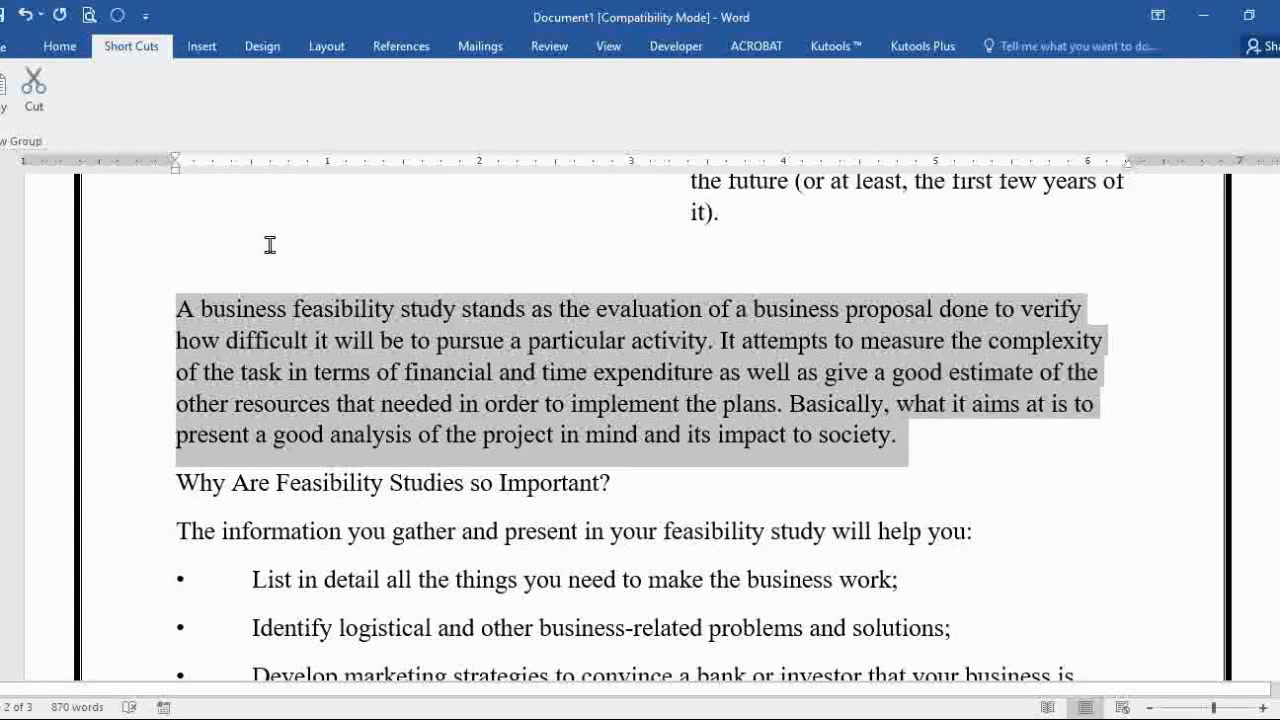
# - Cut the selected paragraph beginning "A business feasibility study stands as" and paste it back above "Why Are Feasibility Studies so Important?"
pyautogui.click(33, 92)
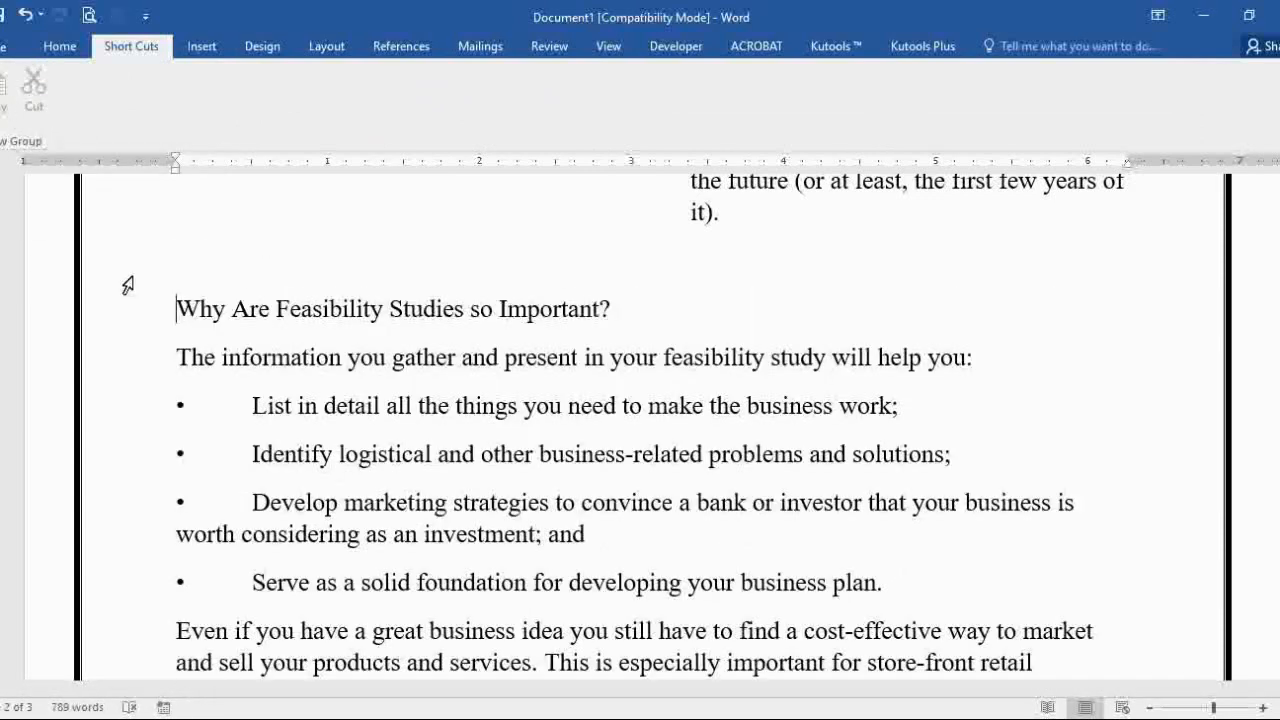
pyautogui.hotkey('ctrl', 'v')
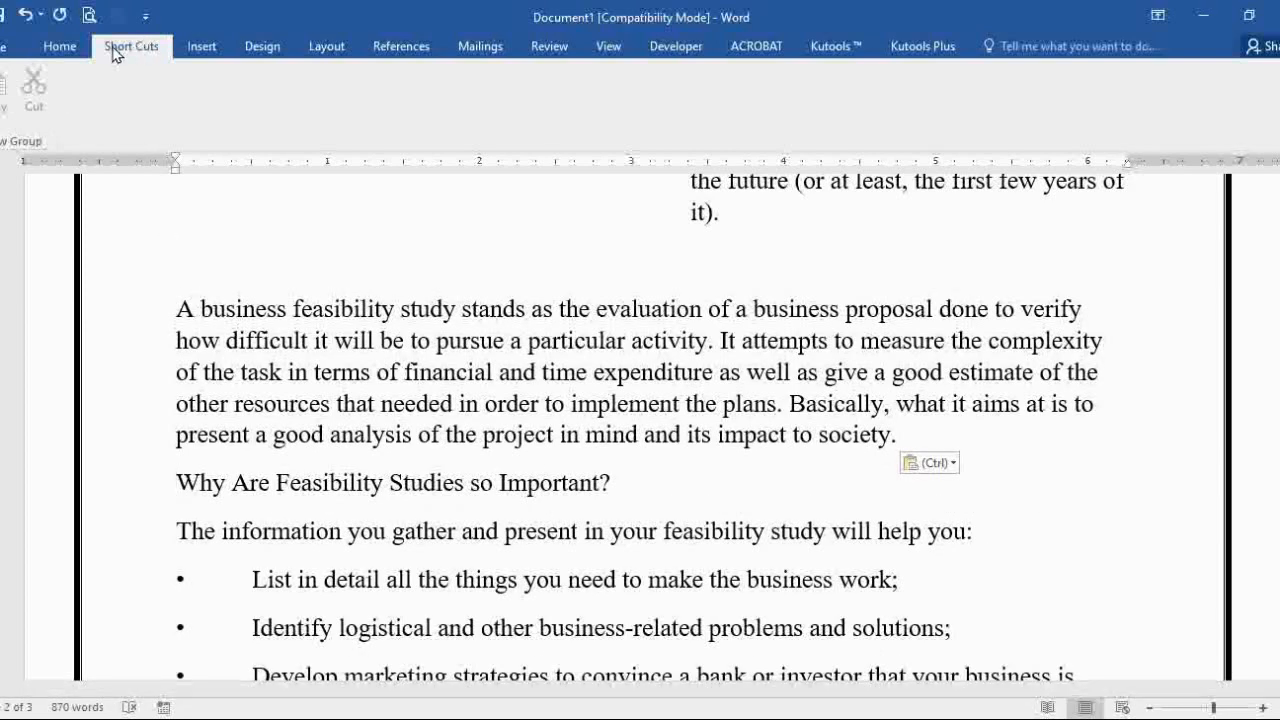
# - Remove the custom Short Cuts tab in the Customize Ribbon options and apply the change
pyautogui.click(6, 46)
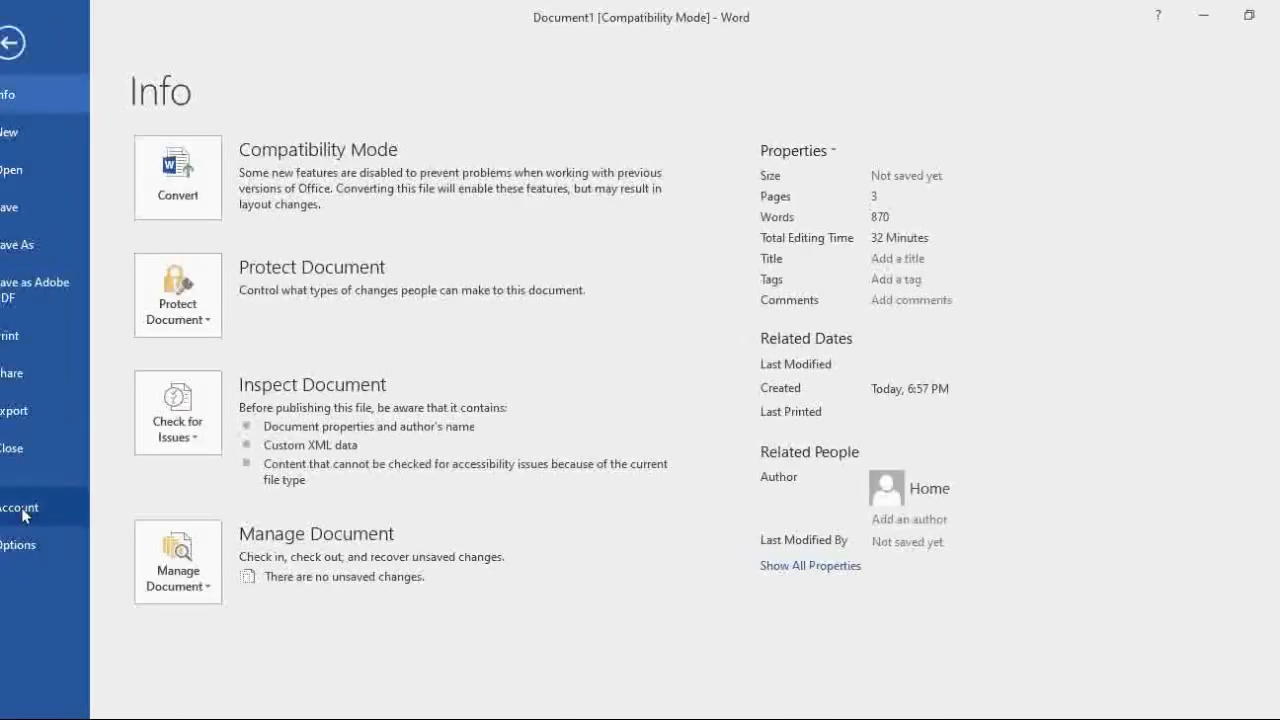
pyautogui.click(22, 544)
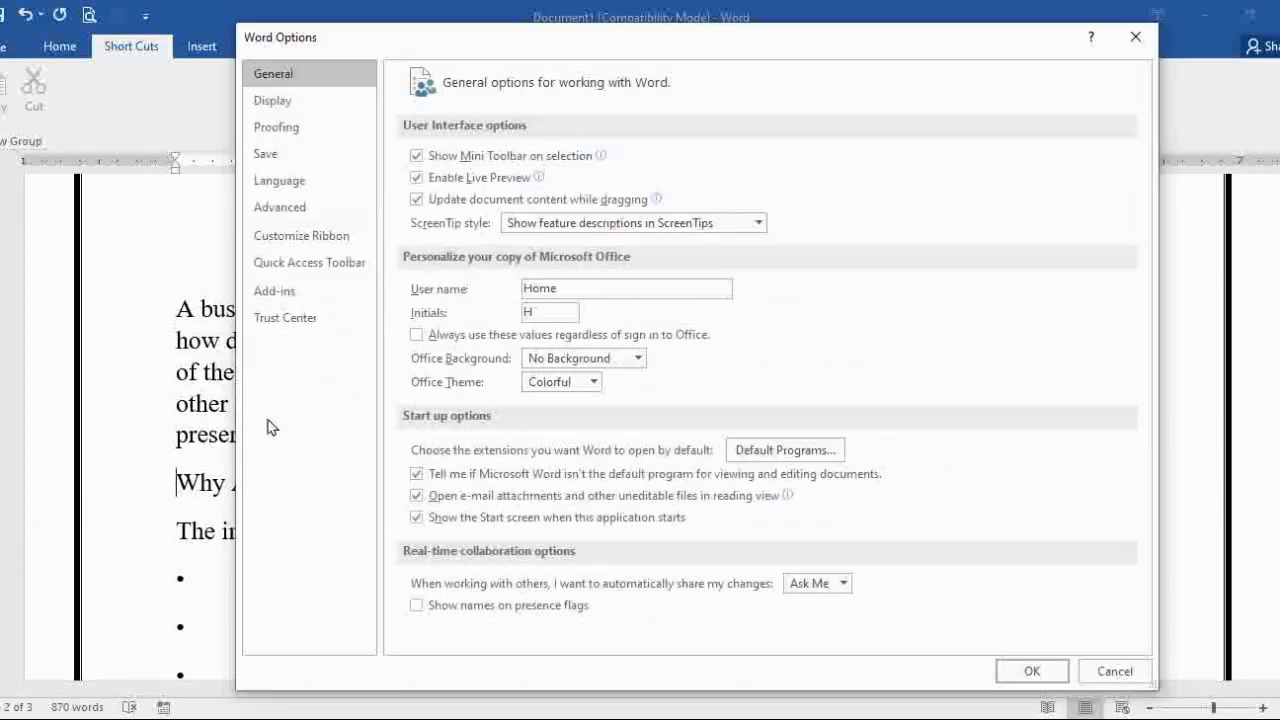
pyautogui.click(294, 233)
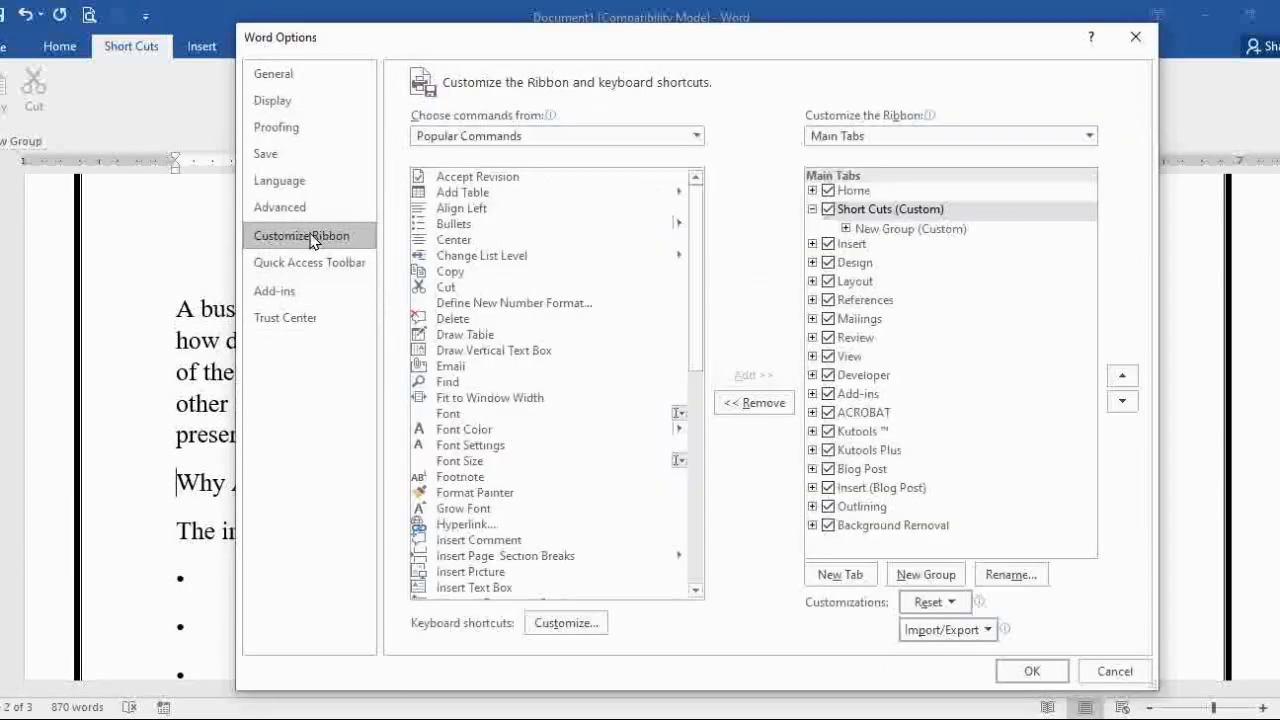
pyautogui.click(848, 212)
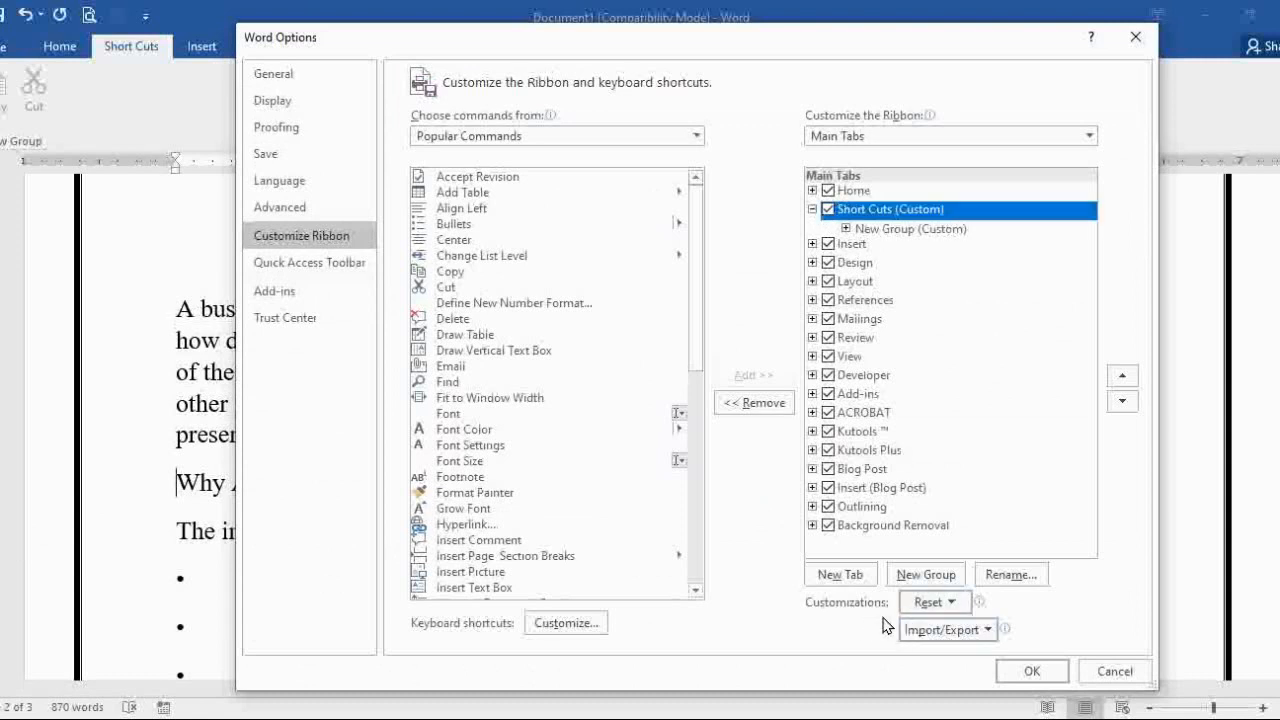
pyautogui.click(763, 403)
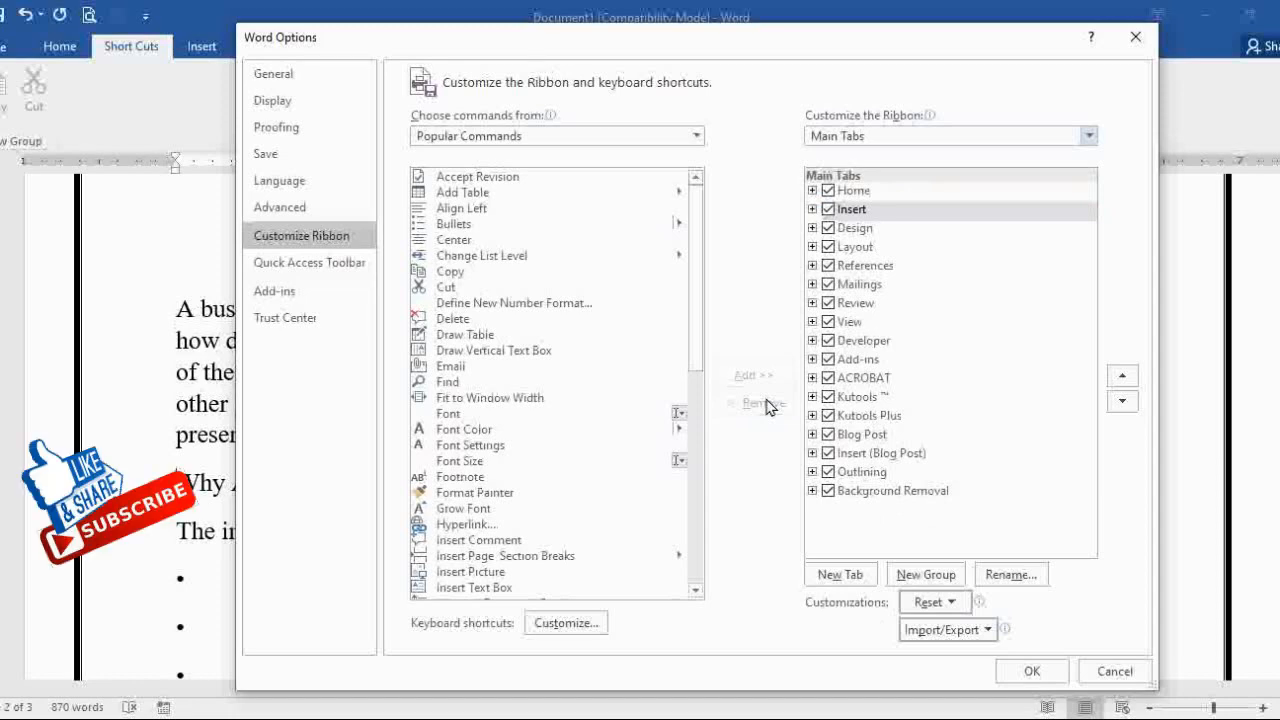
pyautogui.click(1032, 671)
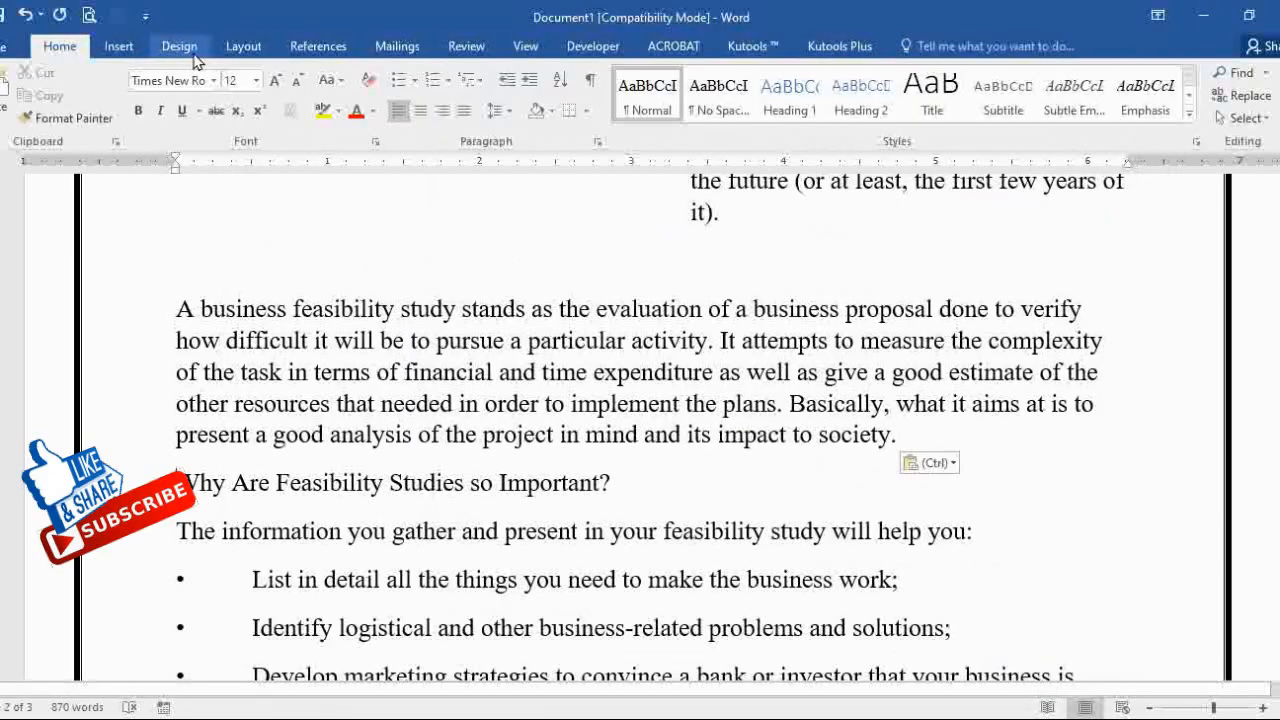